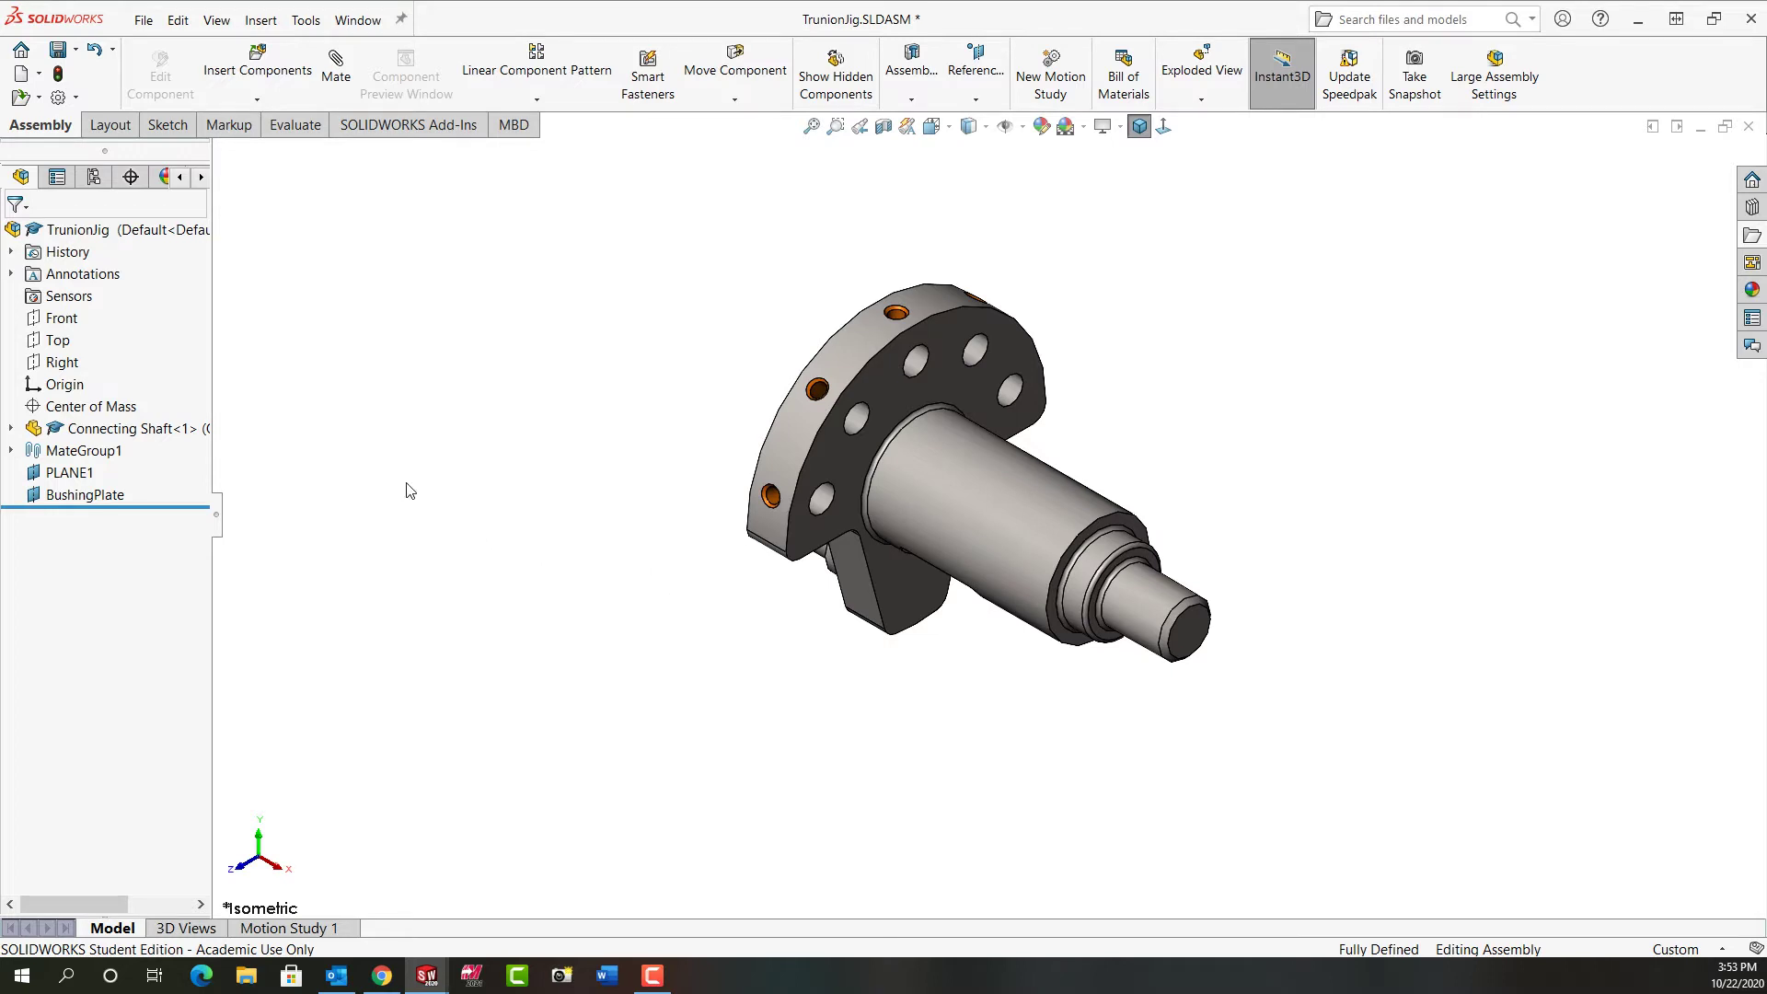
In the Bushing Assembly document, check the diameter of the bushing's lower cylinder.
key("ctrl+Tab")
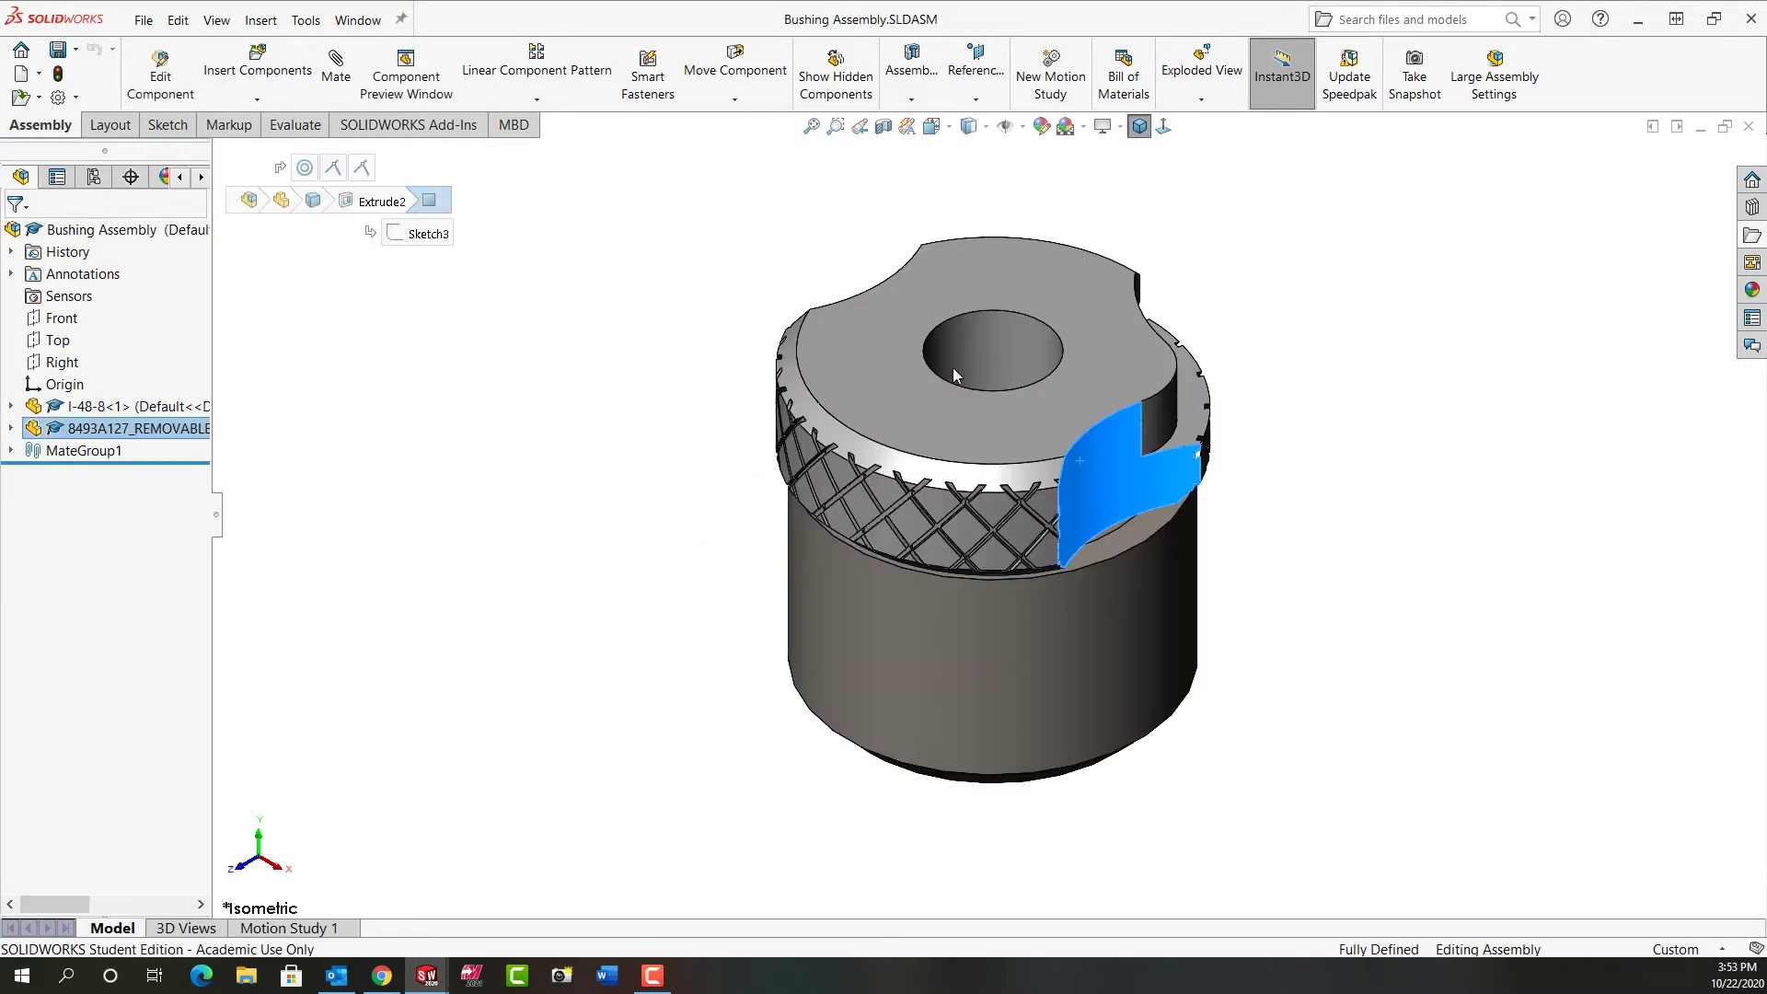
left_click(1026, 644)
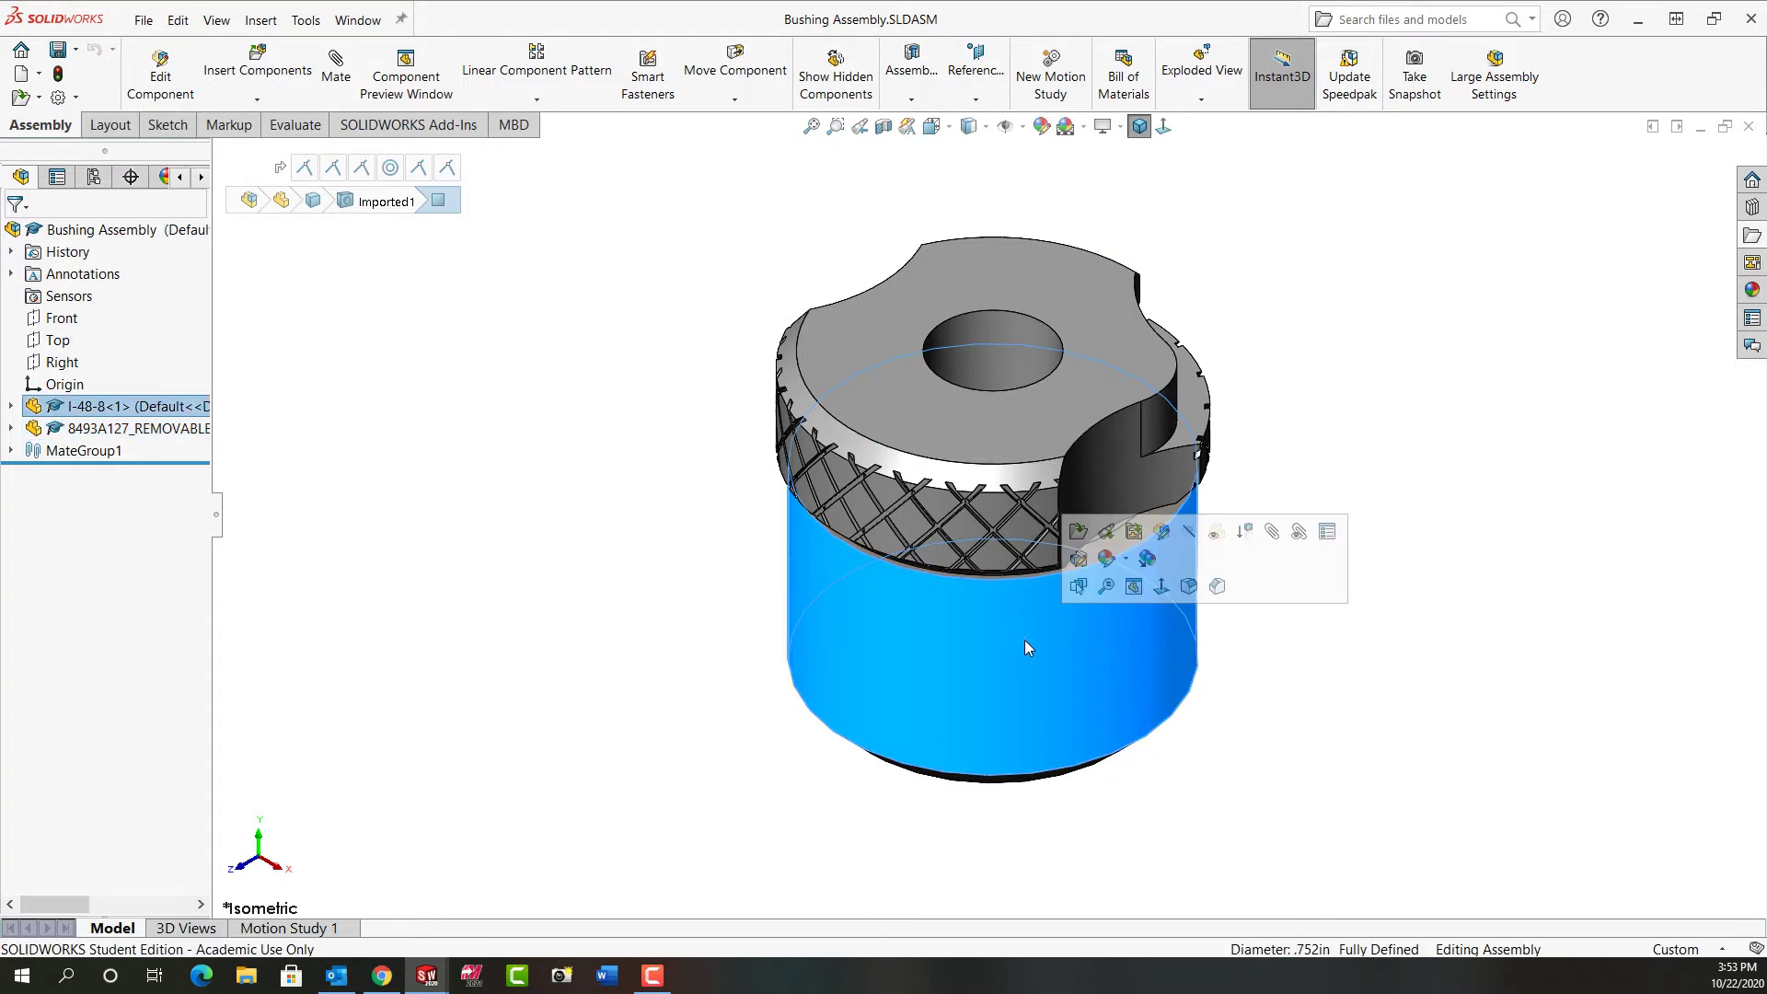
left_click(631, 524)
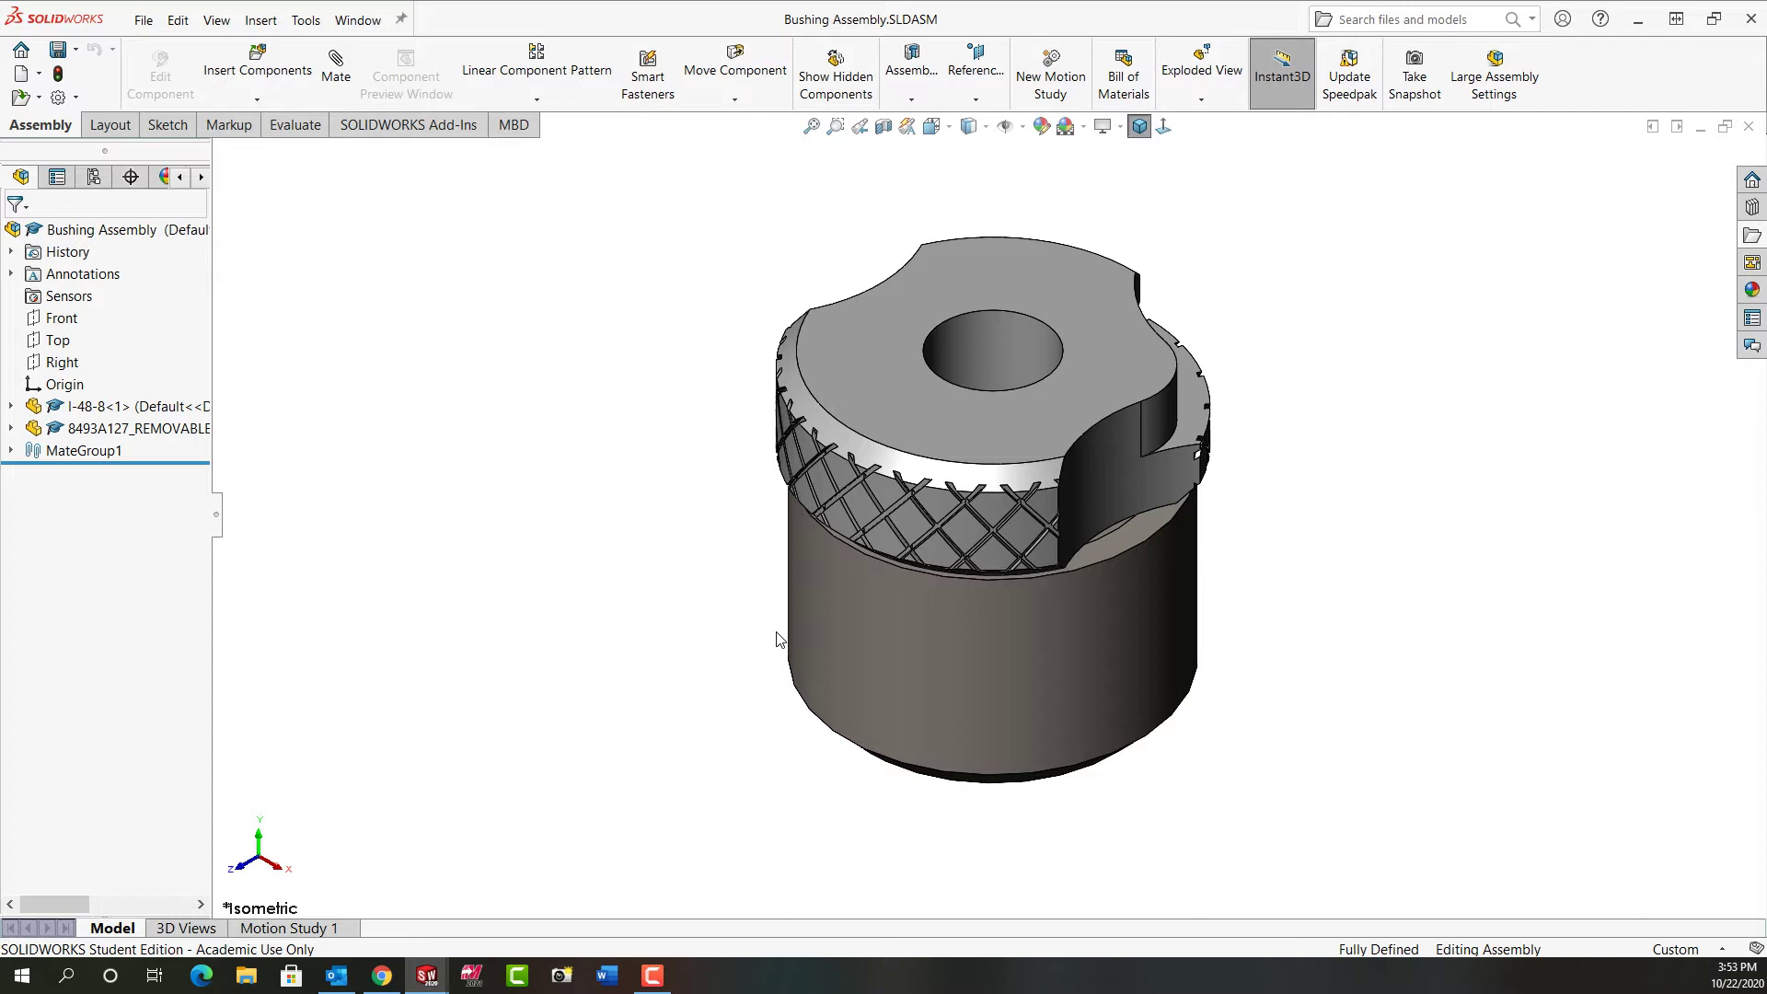
Back in TrunionJig, insert Bushing Assembly from open documents, placing it above the flange.
key("ctrl+Tab")
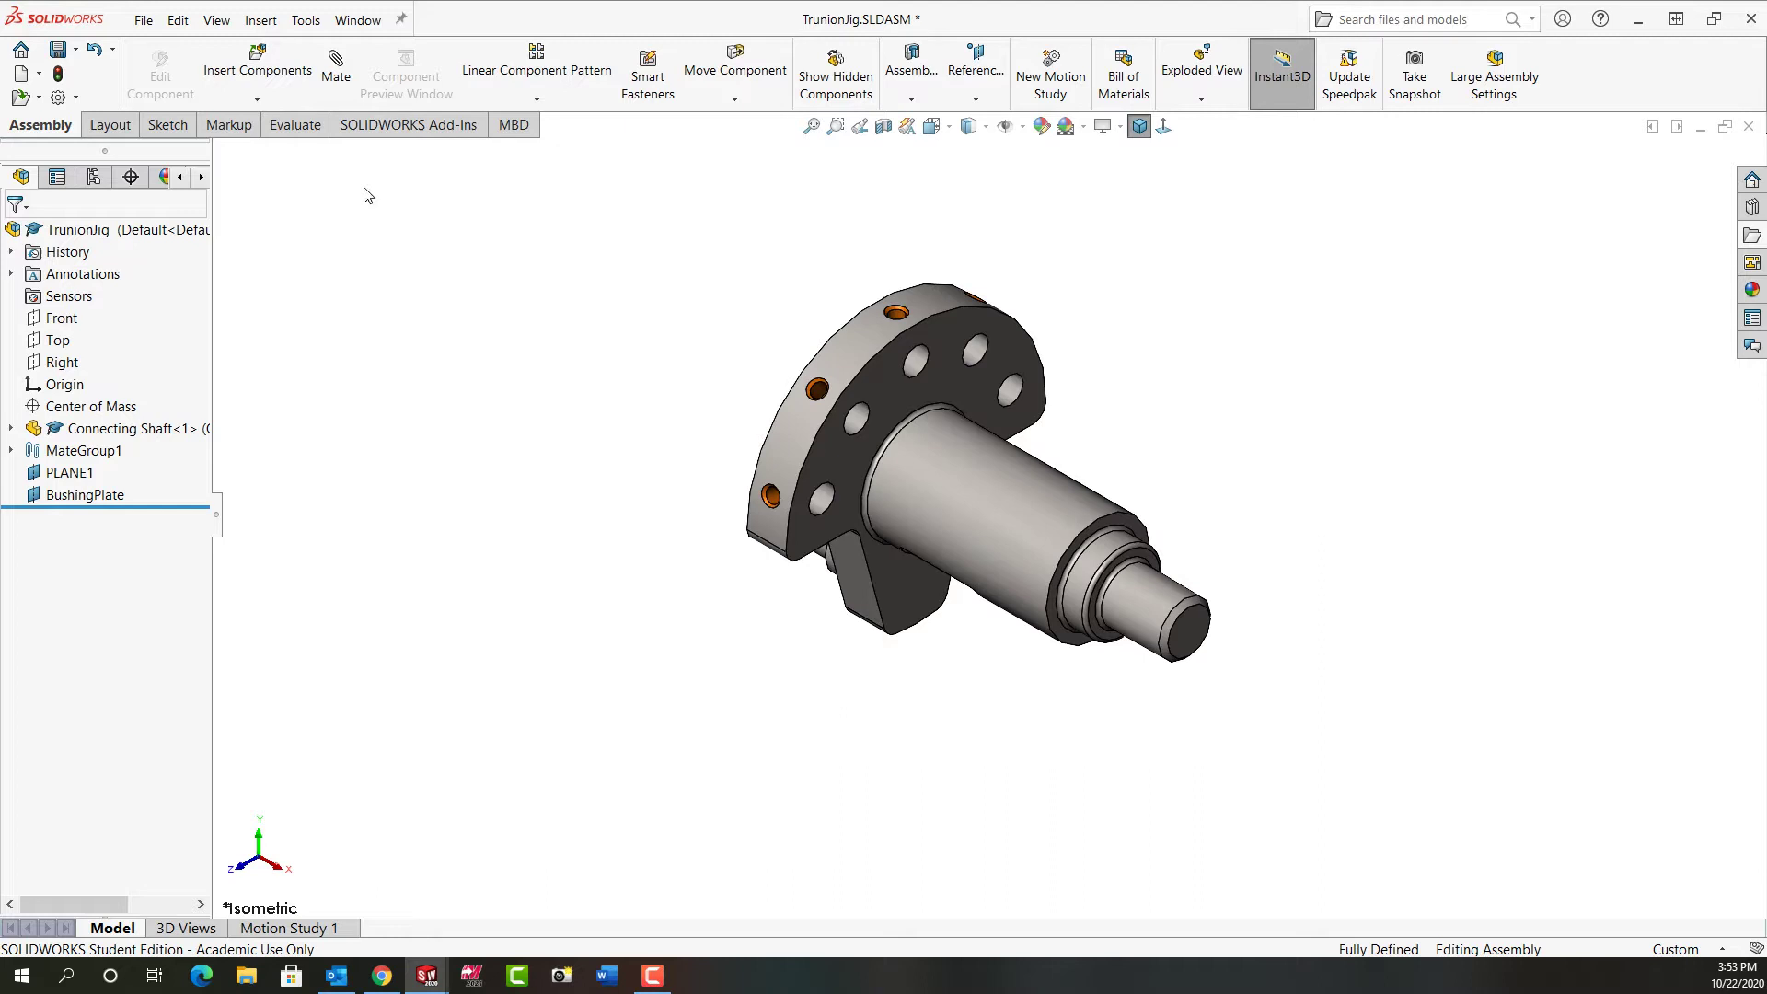
left_click(262, 68)
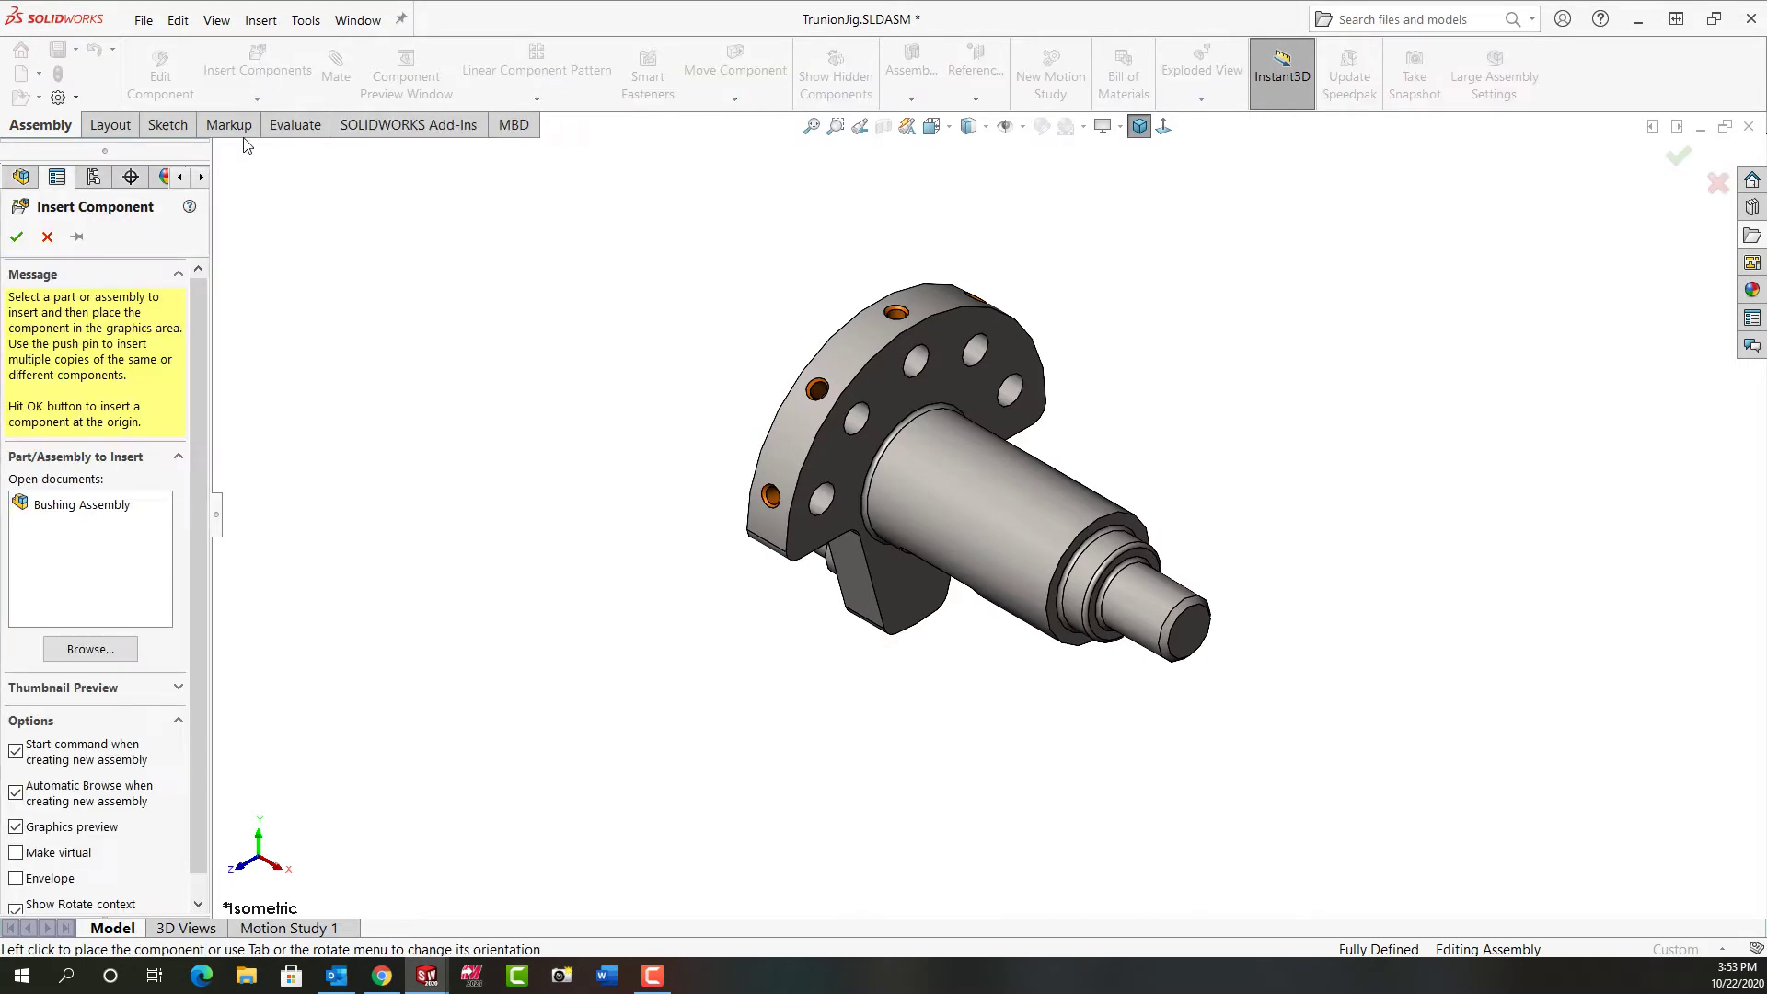
left_click(96, 506)
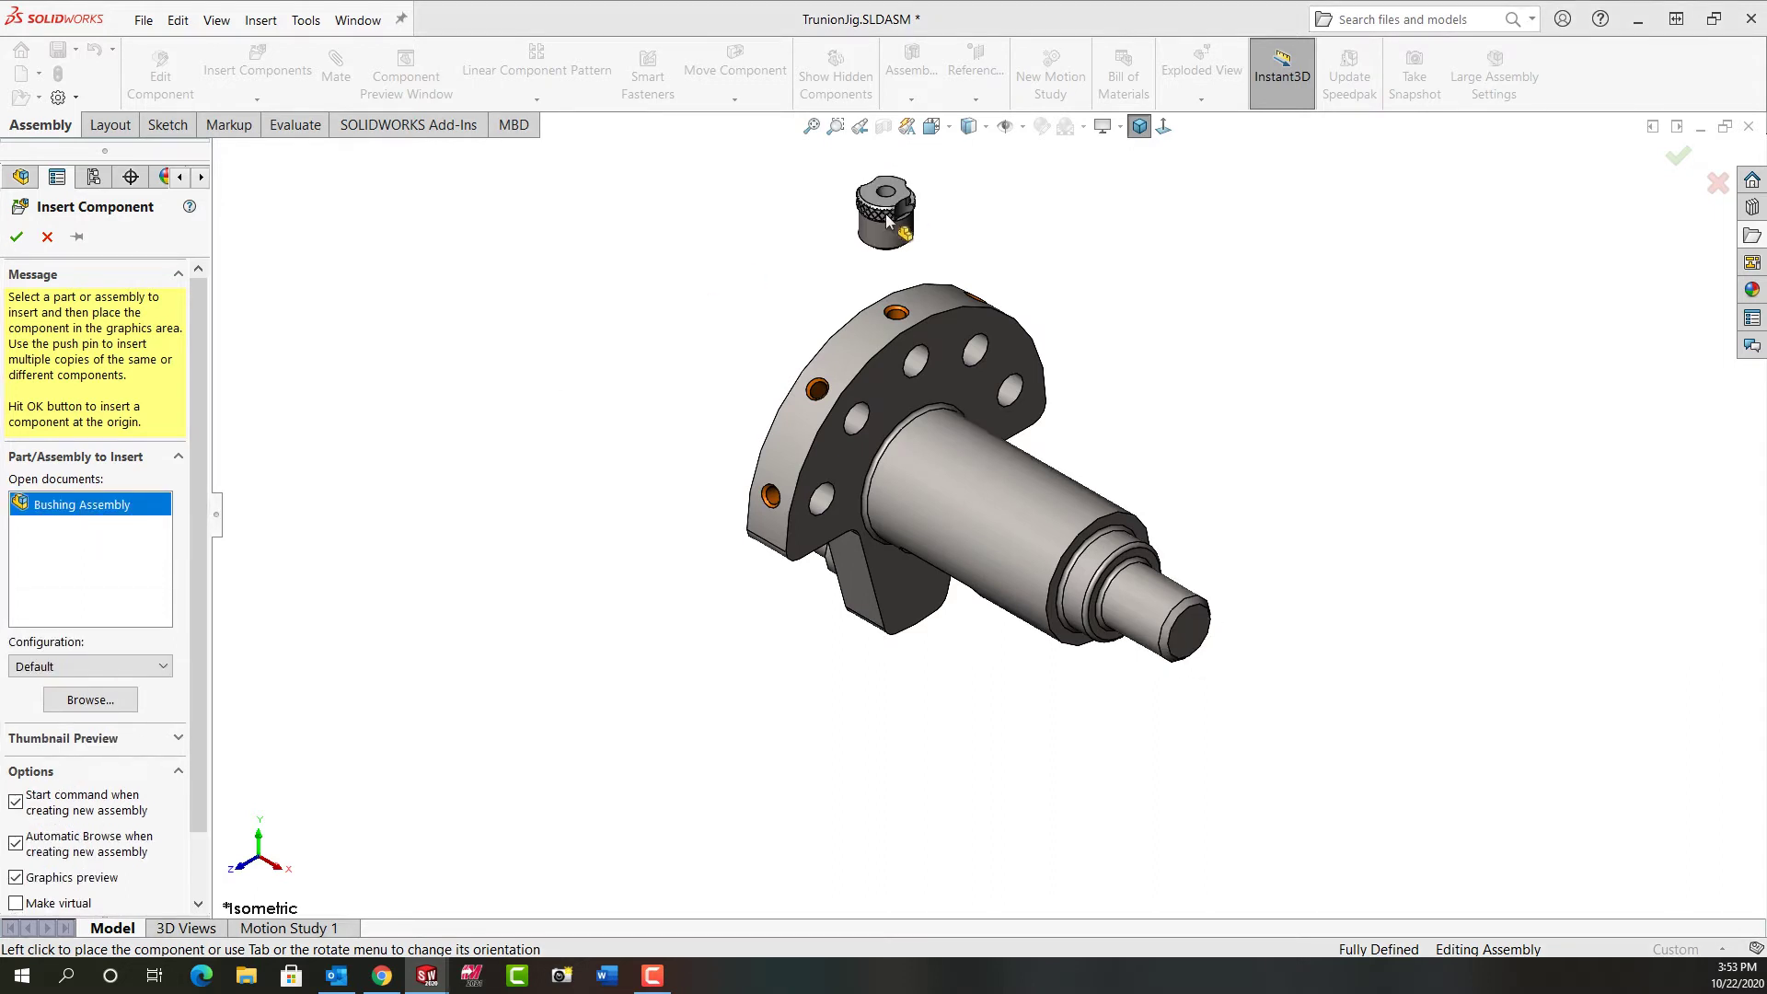
left_click(888, 219)
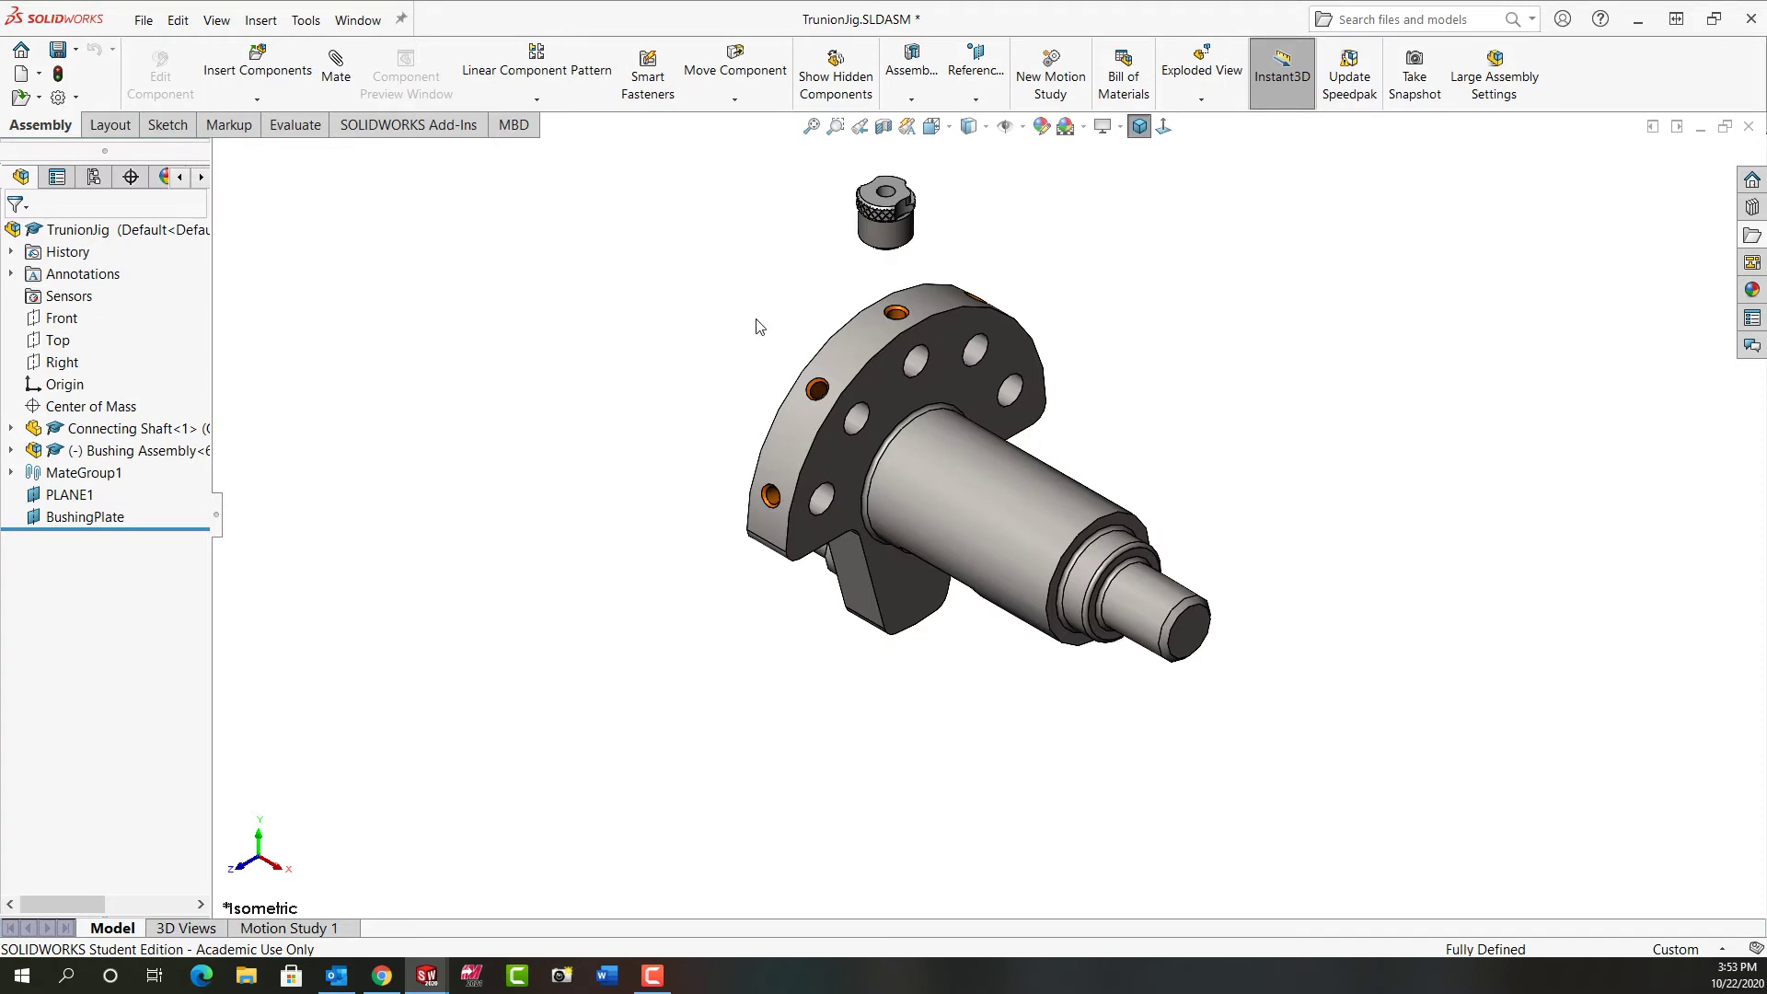
Mate the bushing's bottom circular edge coincident with the BushingPlate plane.
middle_click_drag(772, 312, 769, 175)
left_click(85, 517)
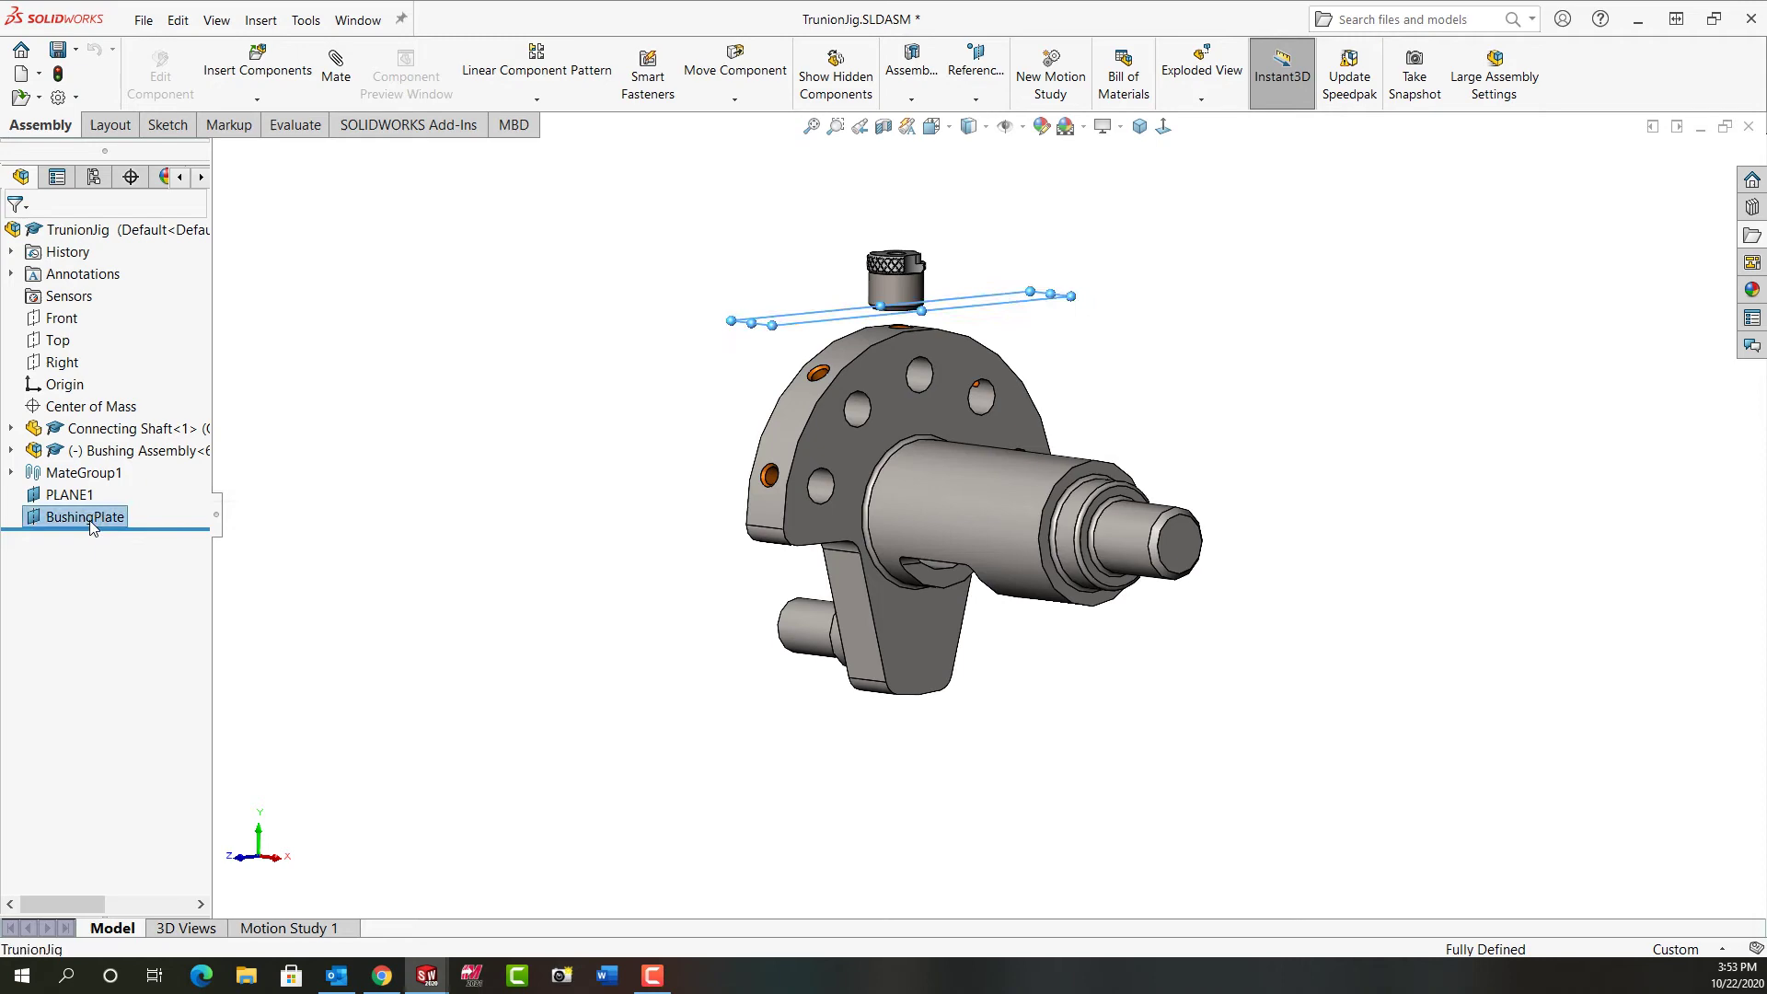
scroll(948, 332, "down", 2)
scroll(949, 331, "down", 2)
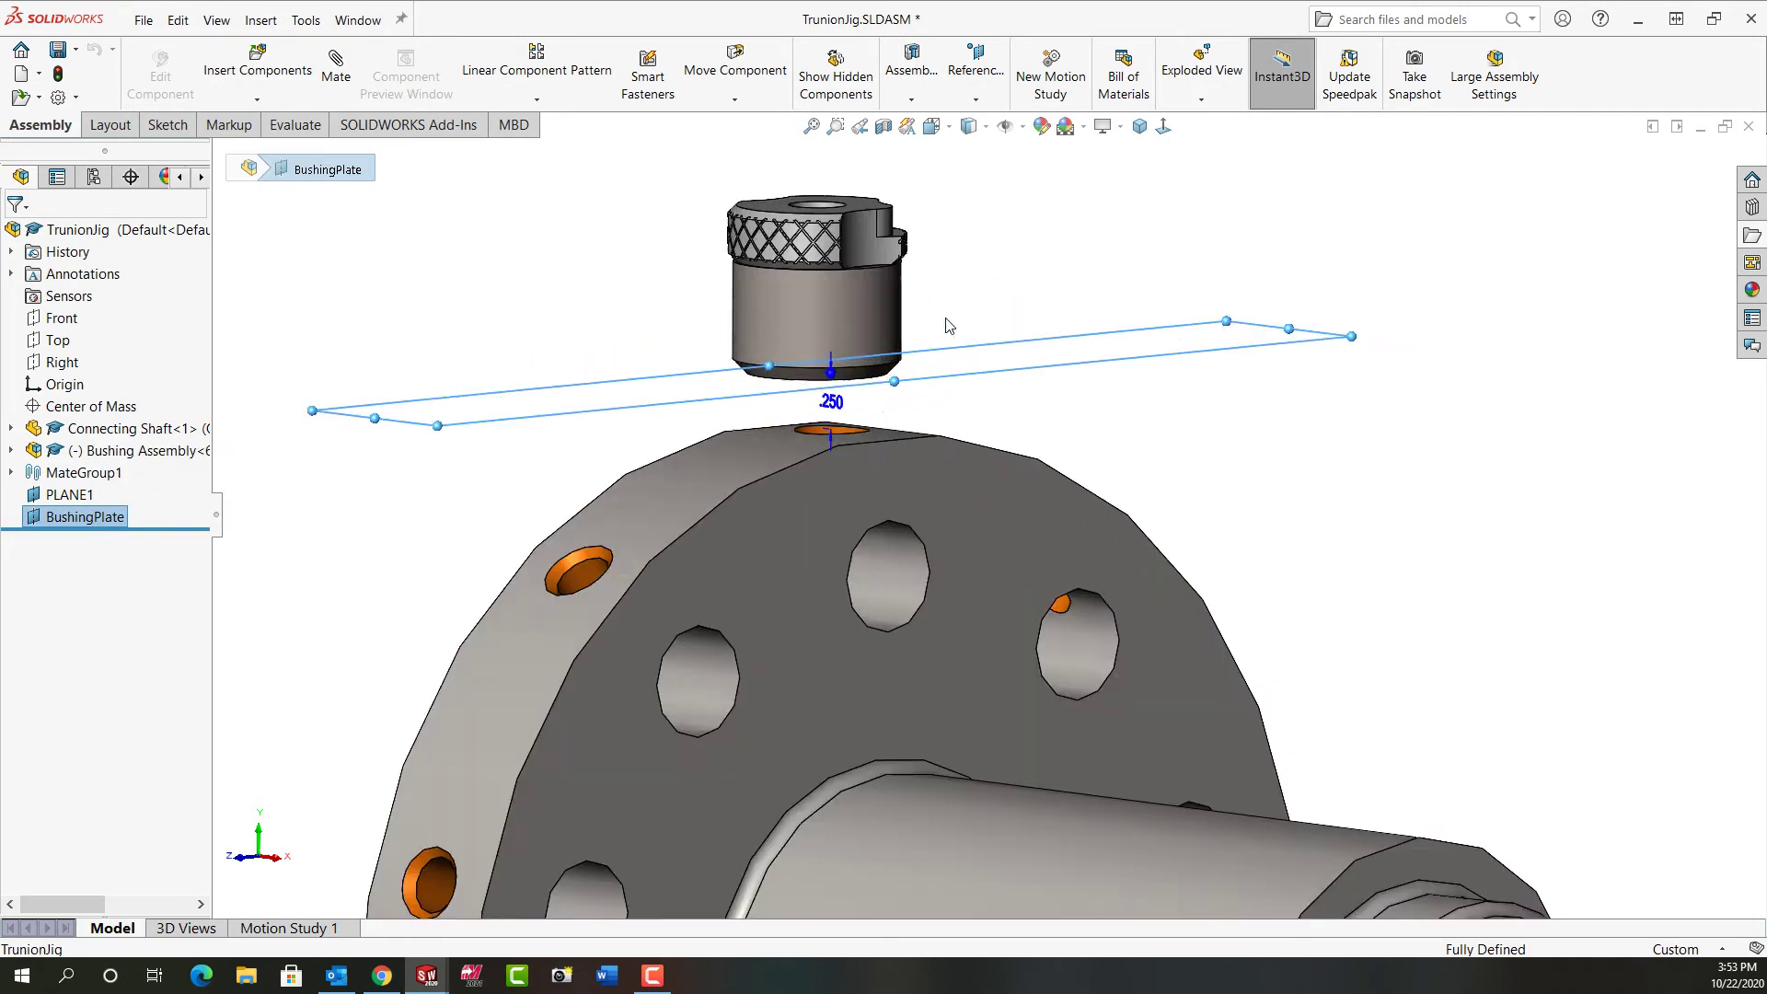
middle_click_drag(934, 394, 892, 343)
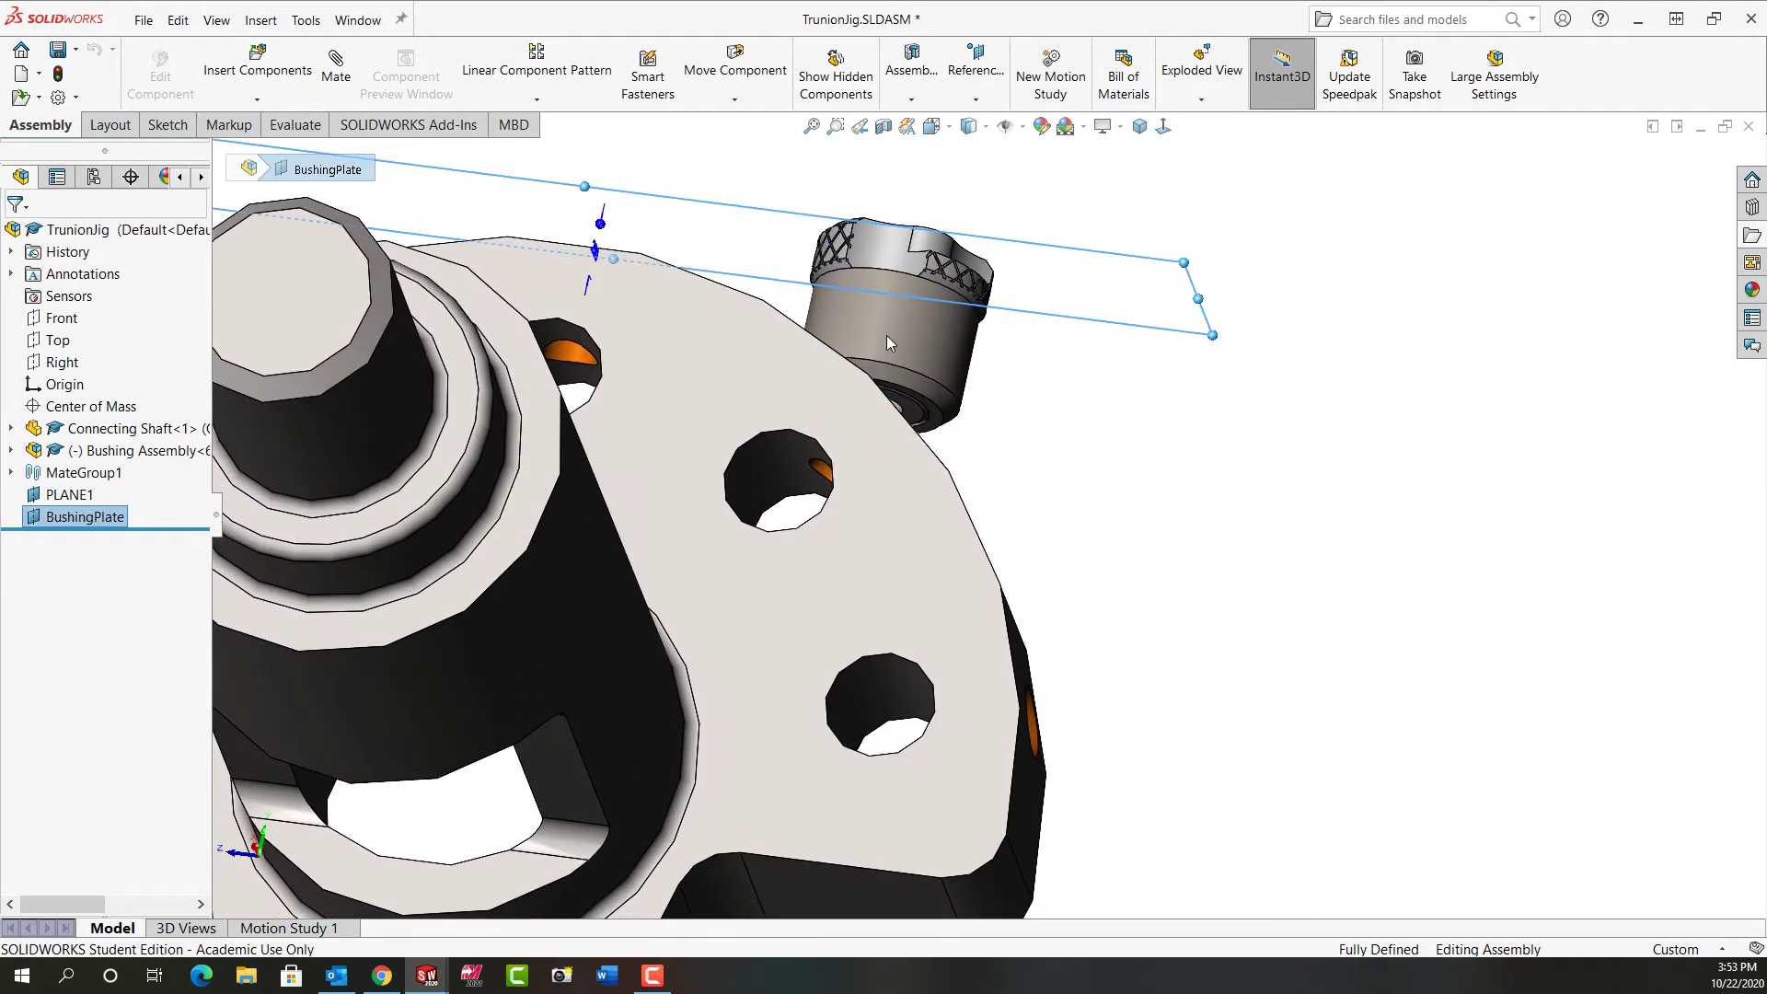
left_click(936, 425, "ctrl")
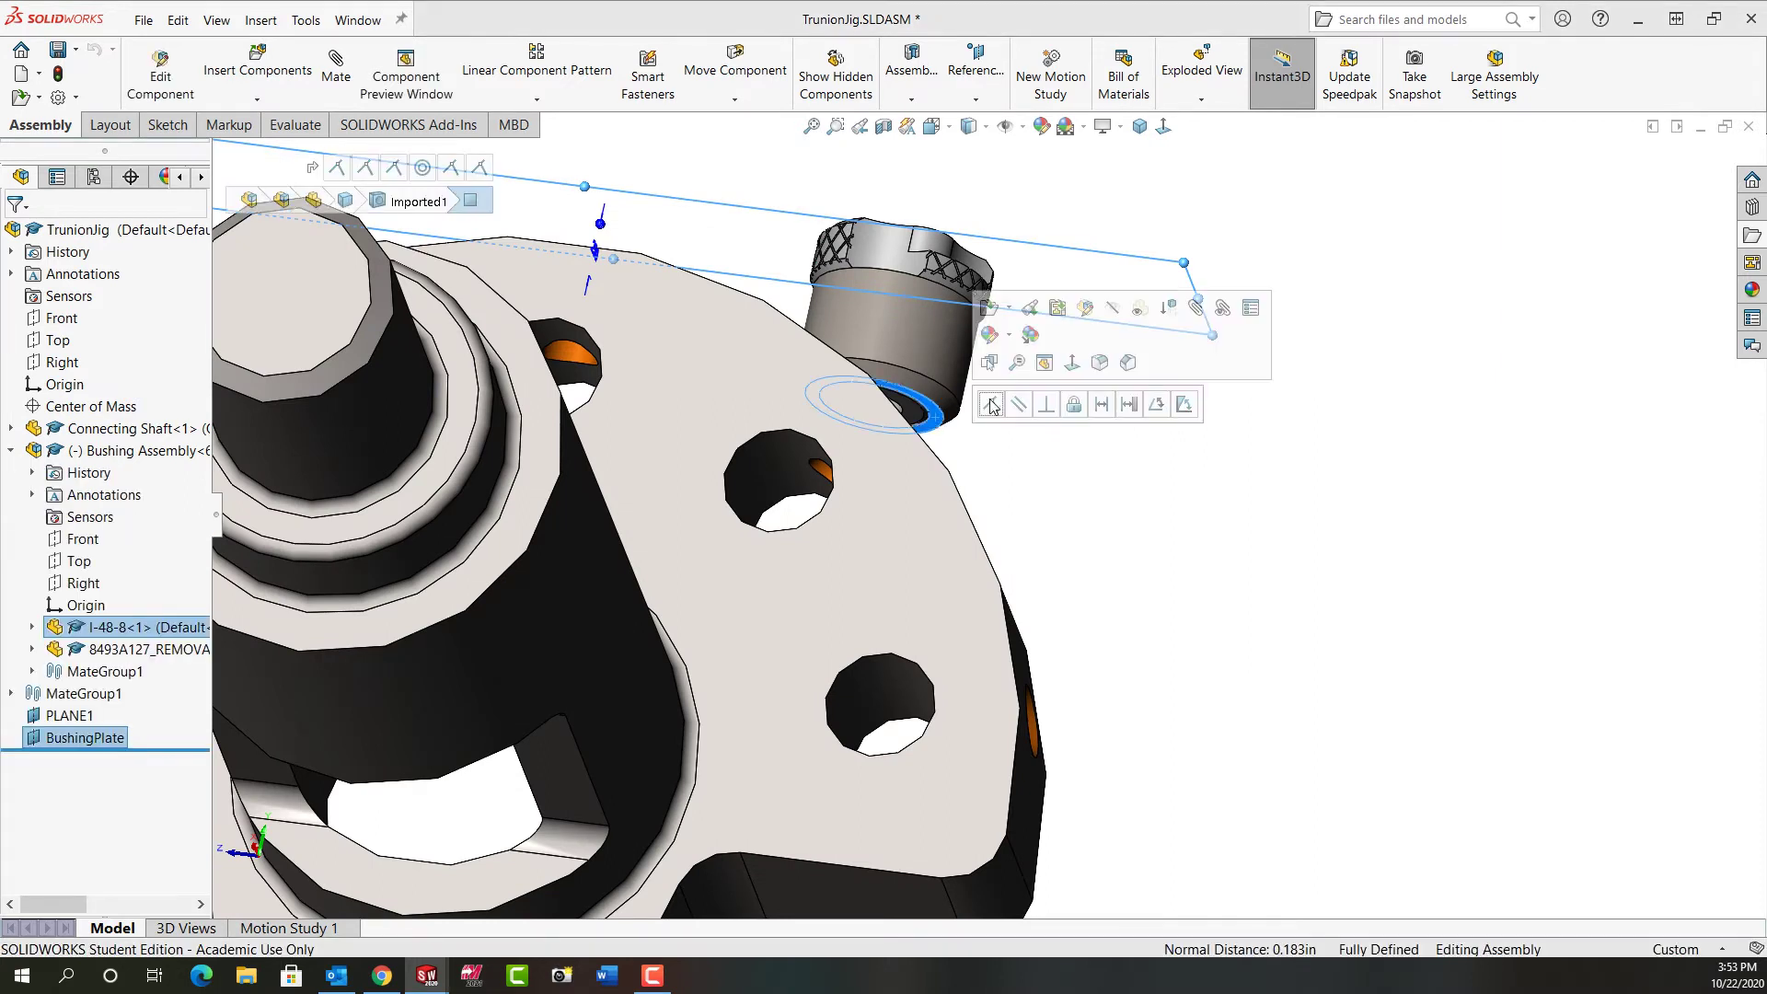
left_click(991, 405)
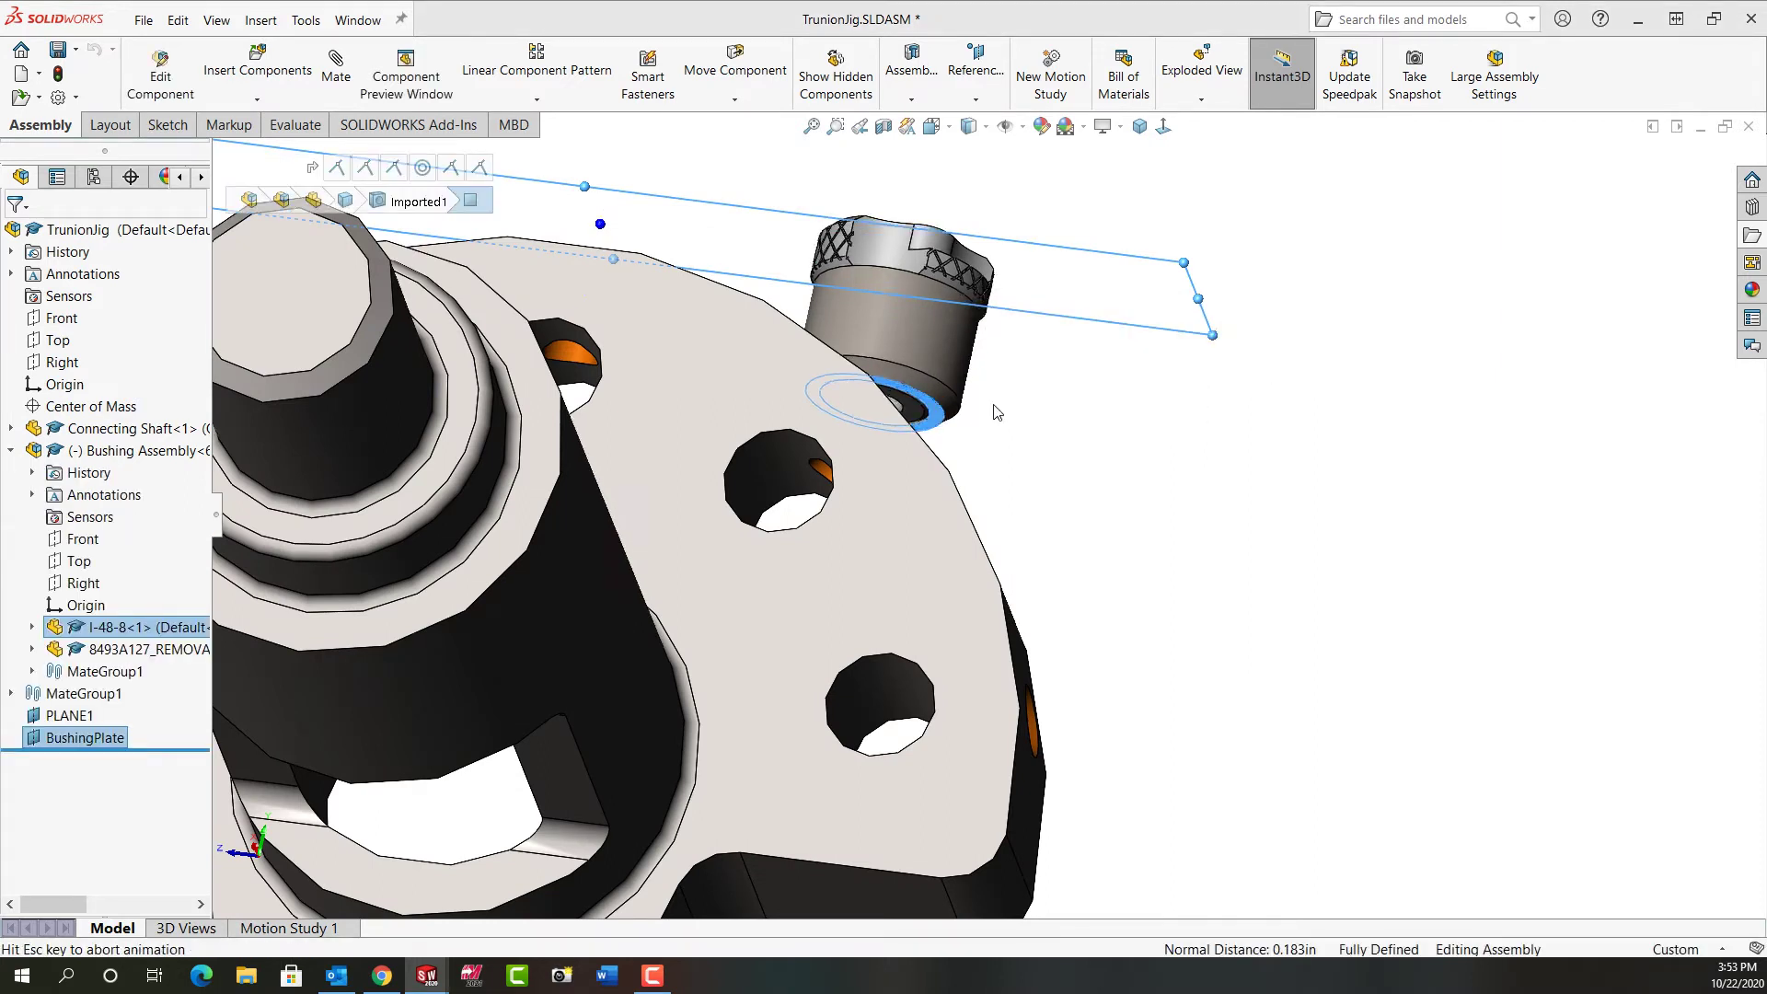
Mate the bushing bore concentric with the flange's 5/16-18 tapped hole, then rotate the bushing in it.
left_click(1141, 131)
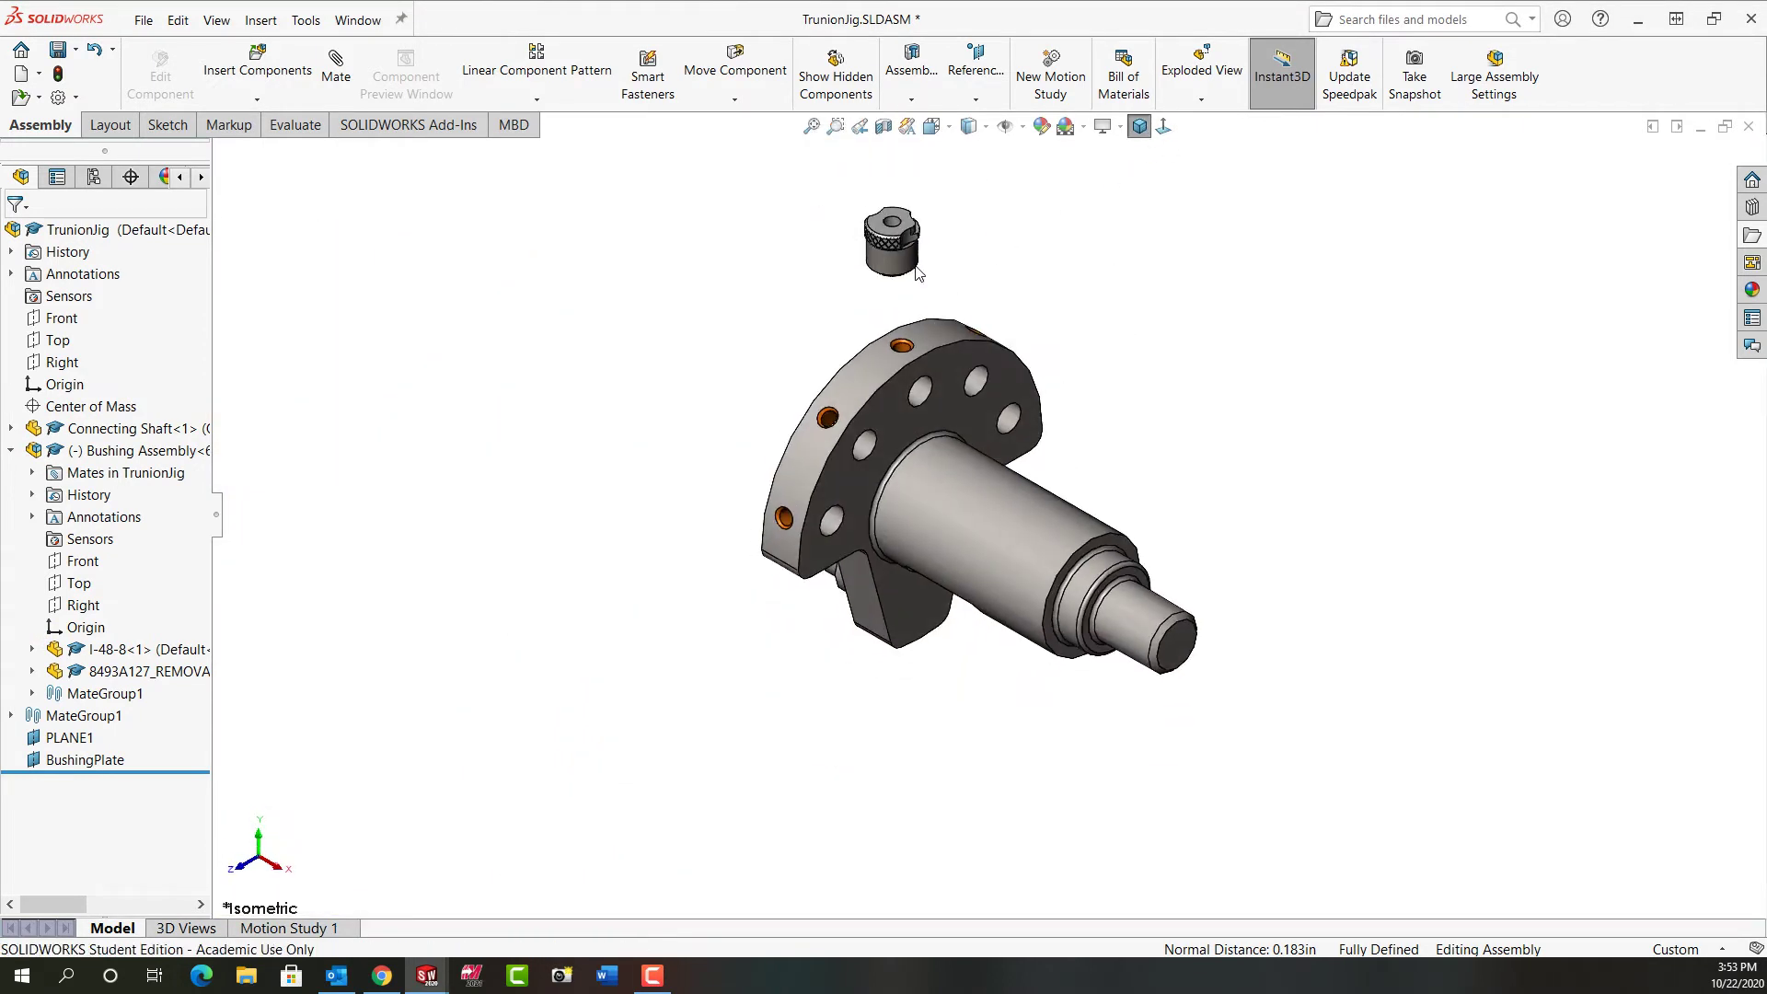
left_click(892, 243)
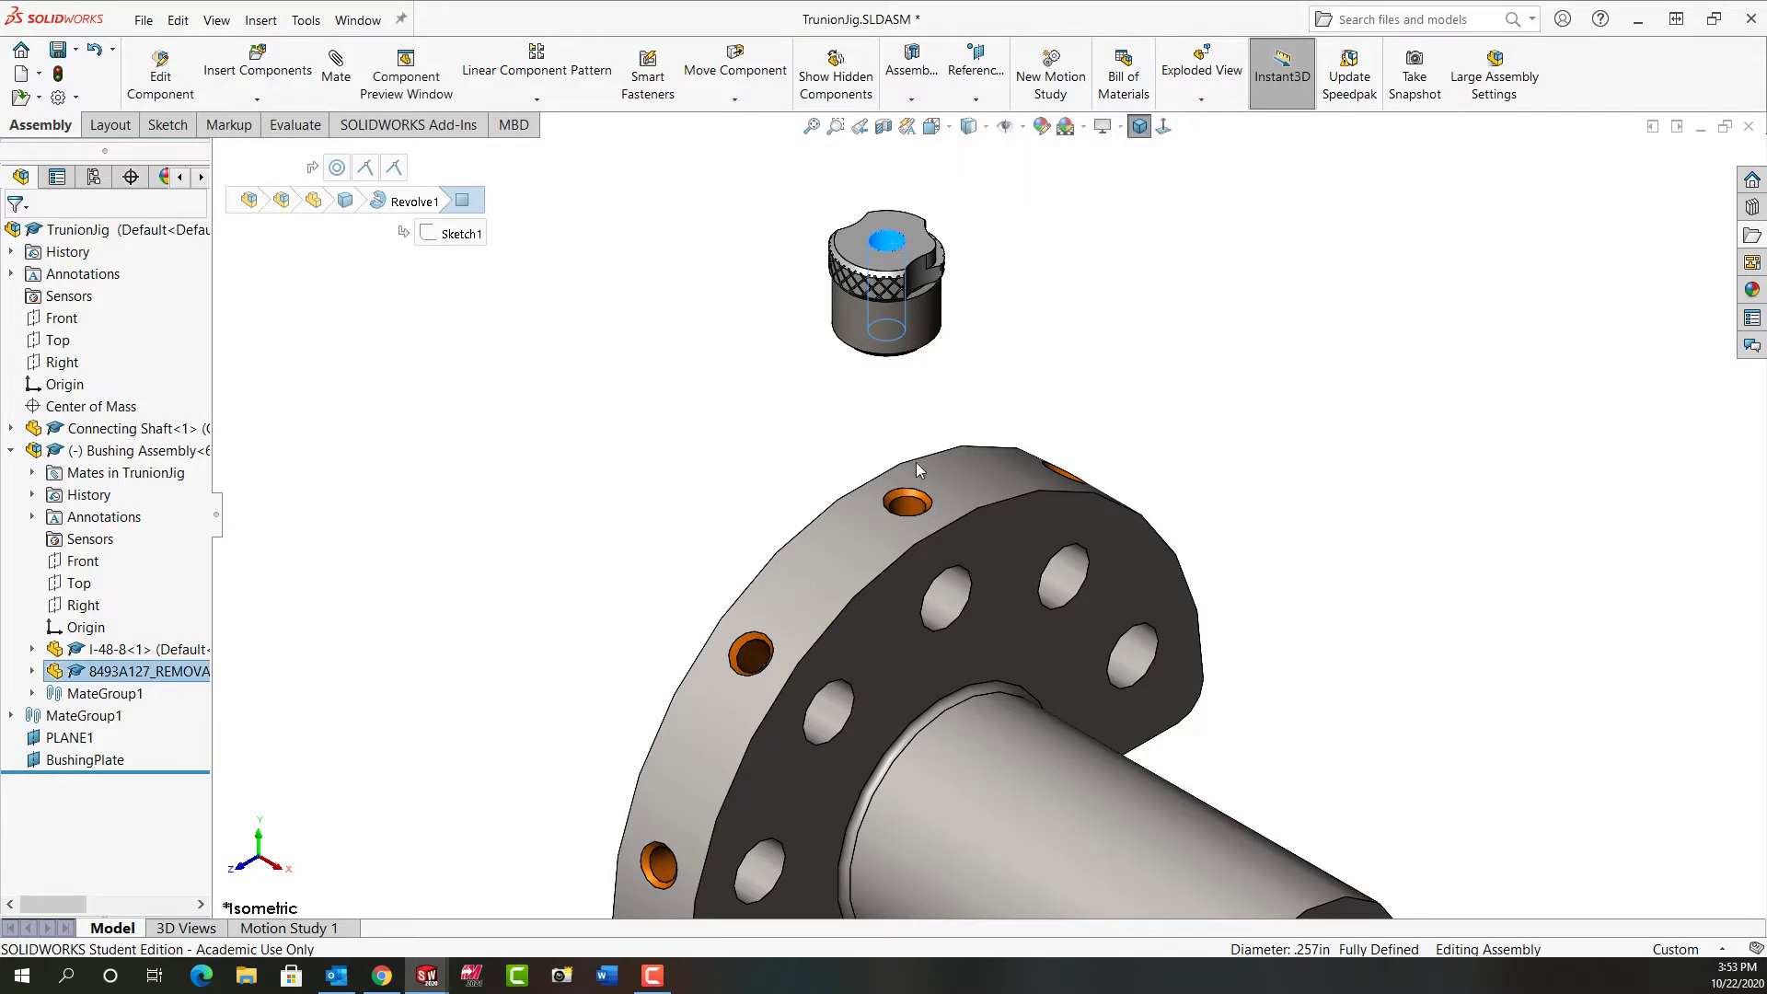
left_click(909, 505, "ctrl")
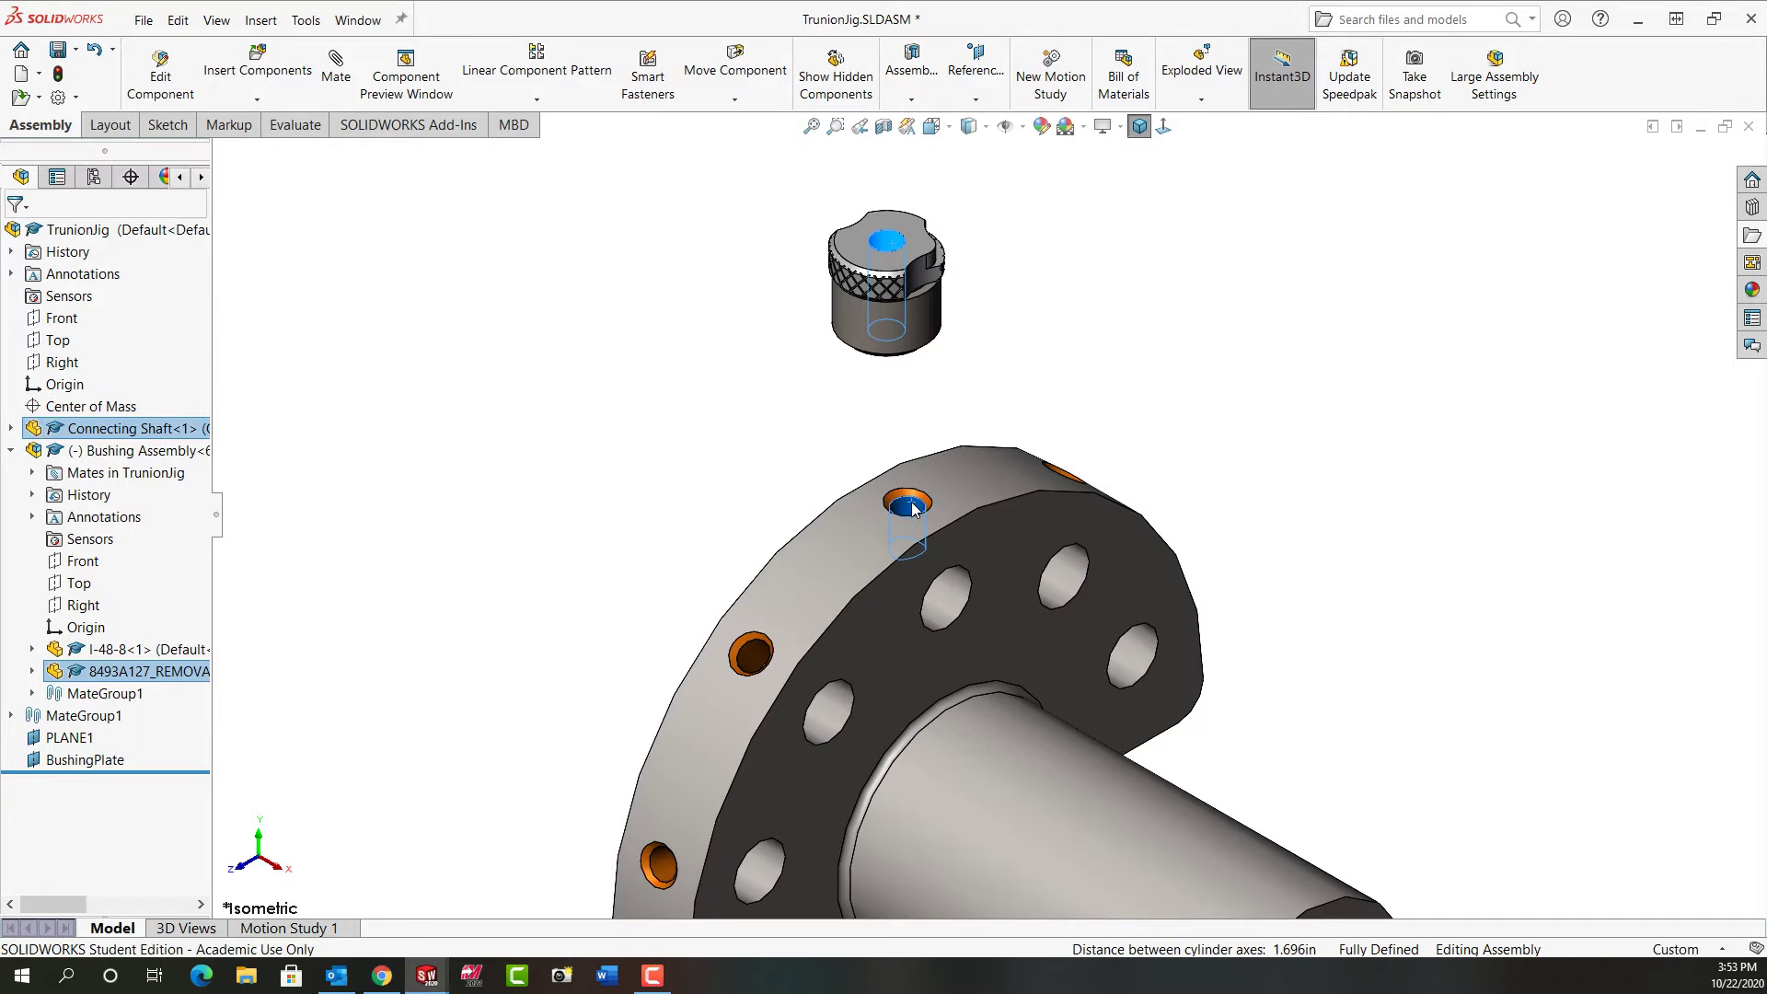
left_click(1050, 489)
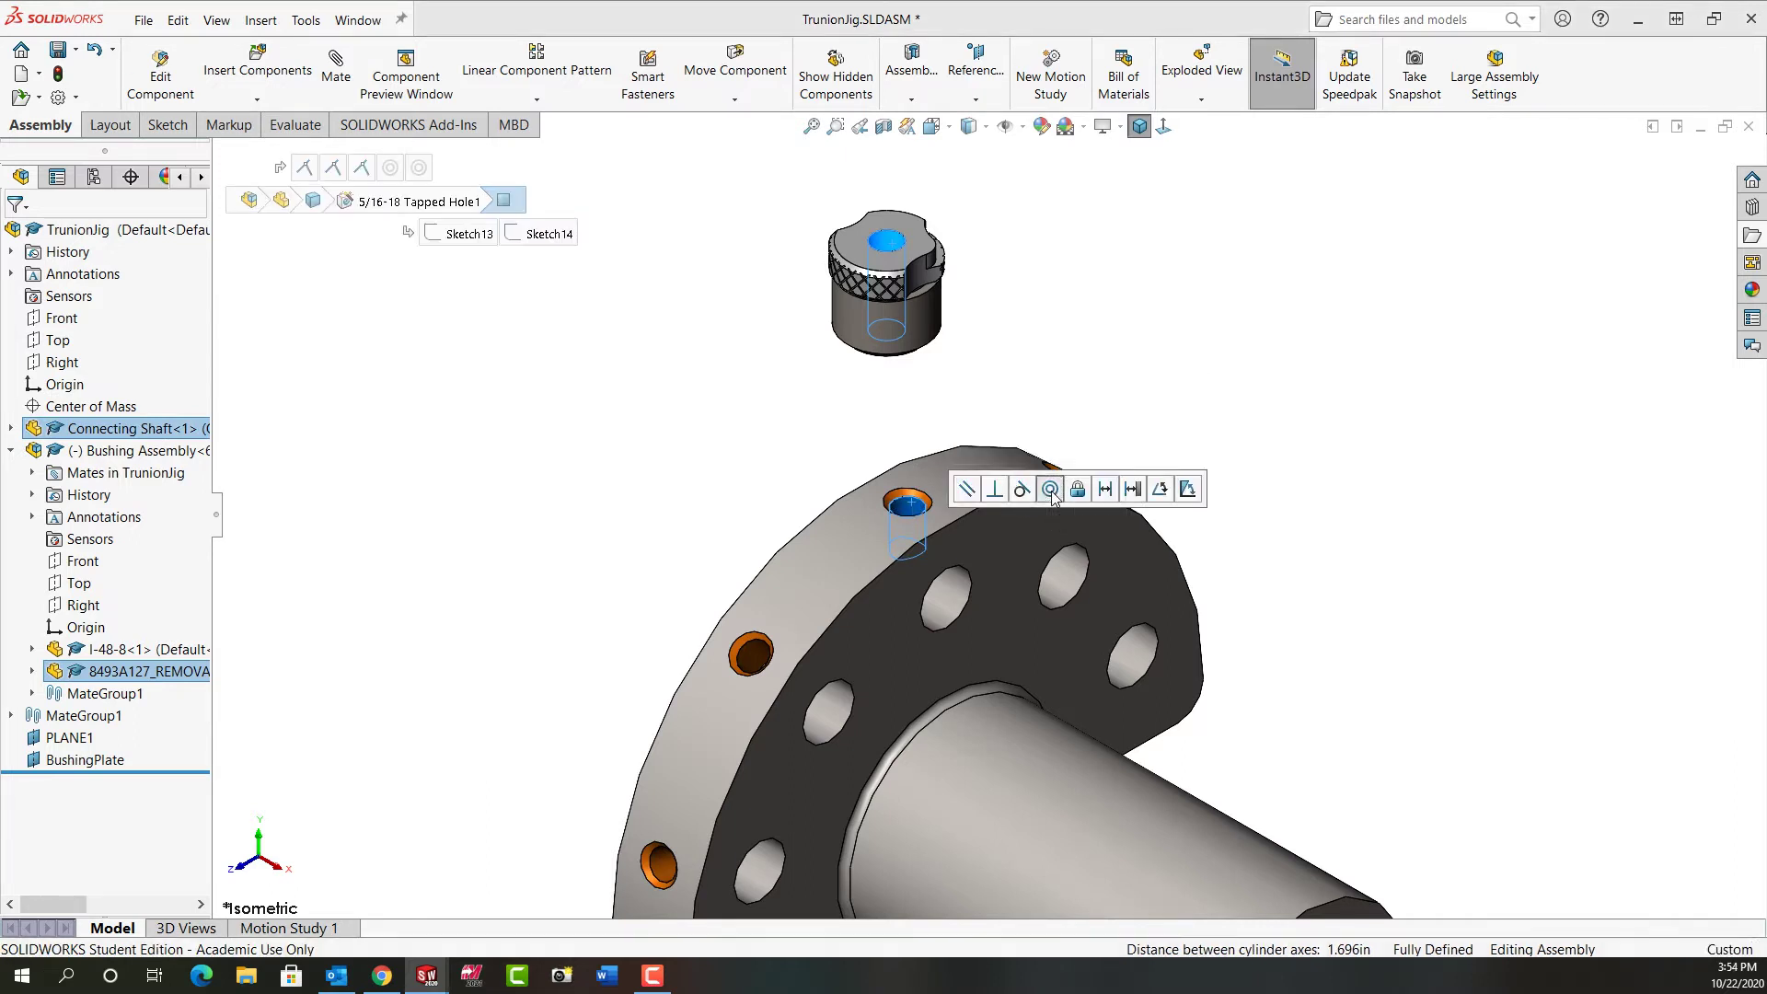
left_click(1229, 485)
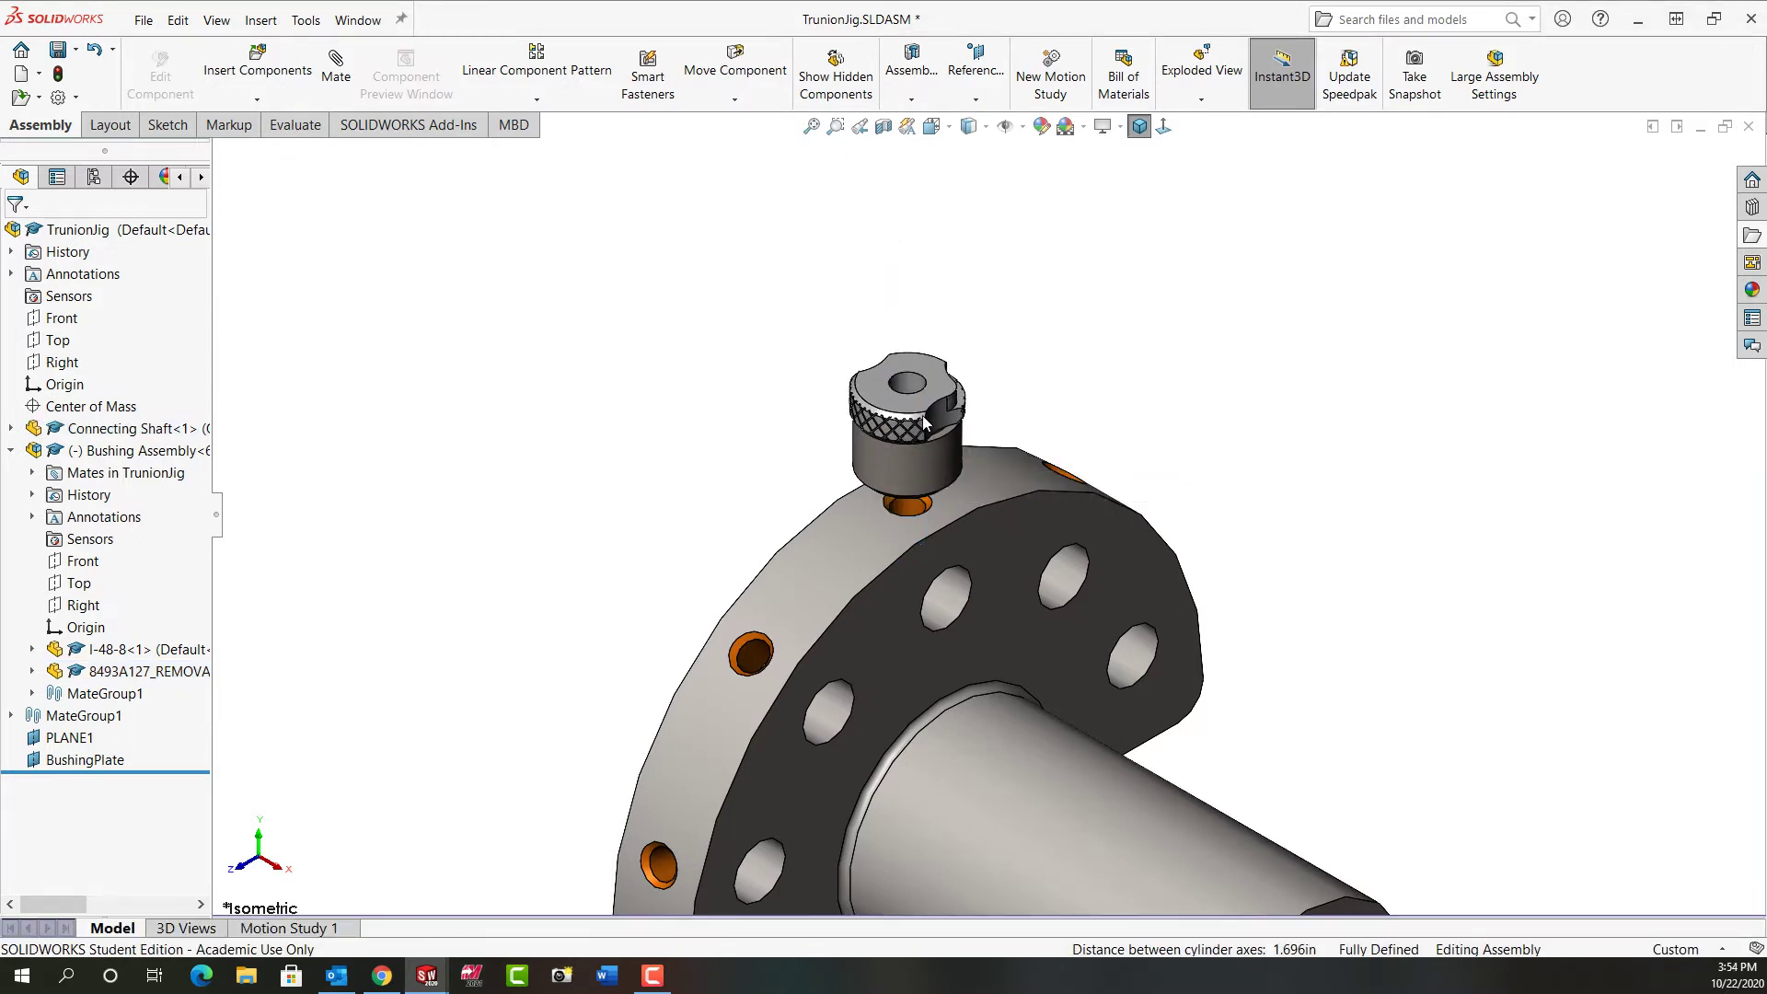
left_click_drag(931, 418, 1176, 390)
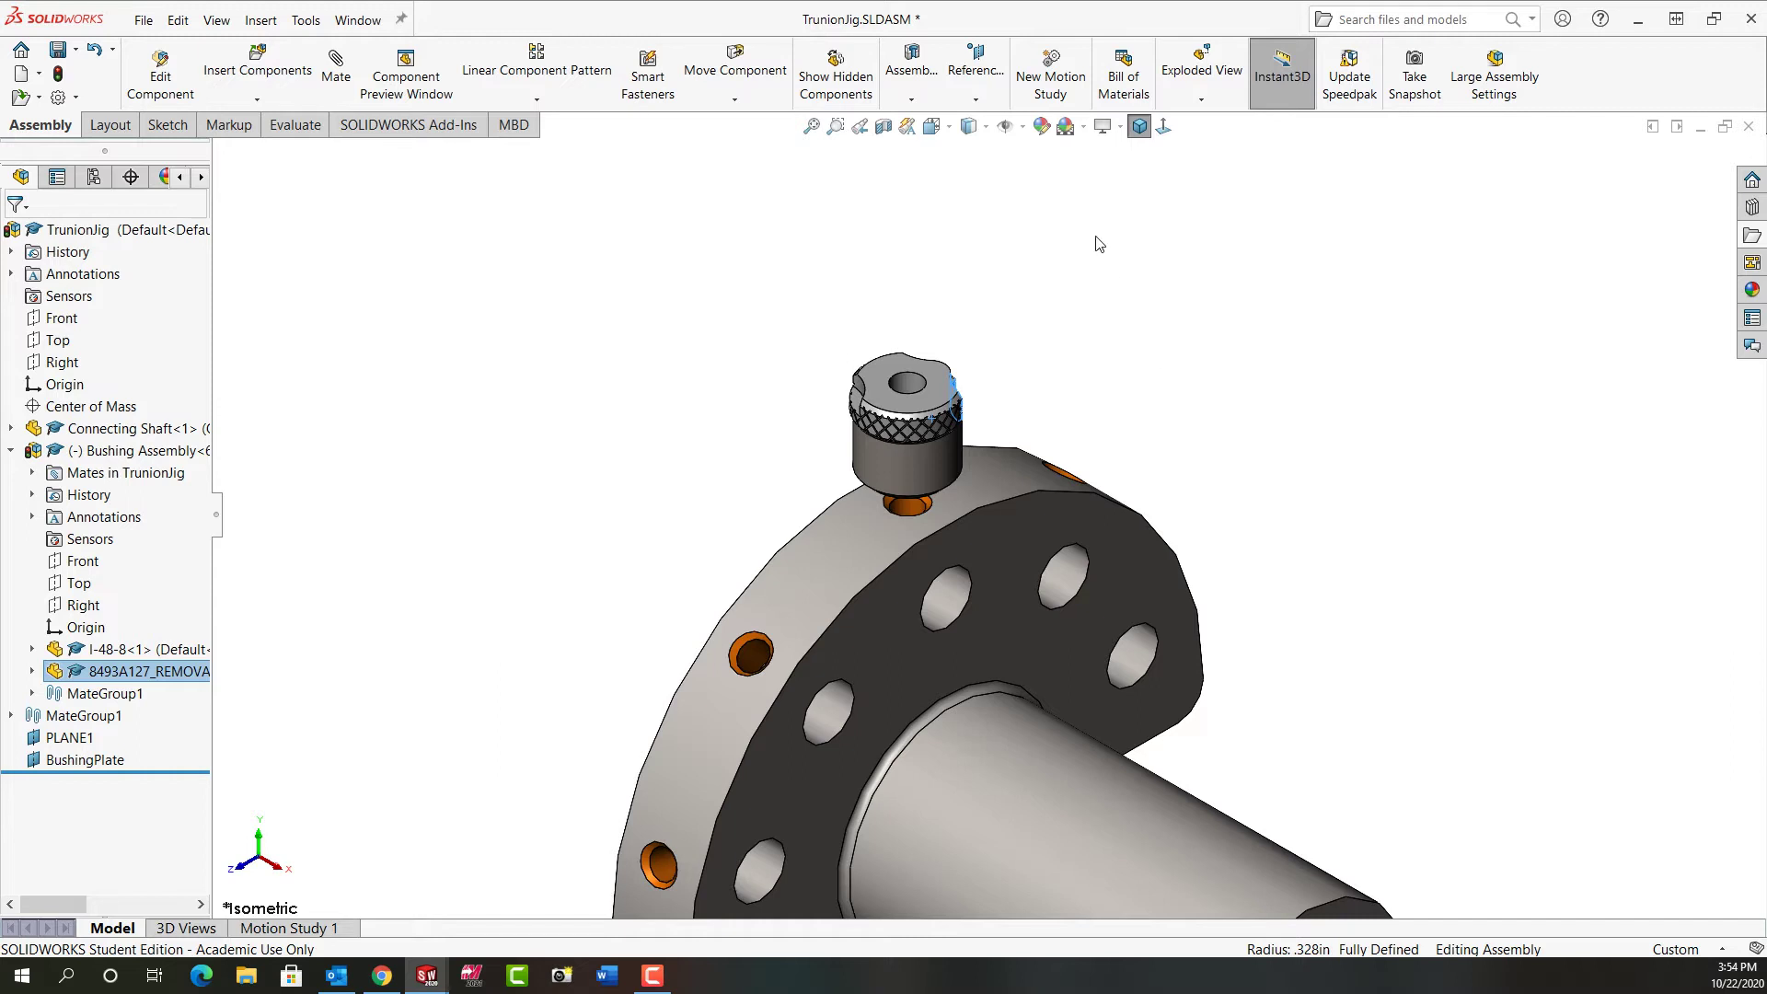
Collapse the Bushing Assembly node in the tree and save TrunionJig.SLDASM.
left_click(1138, 128)
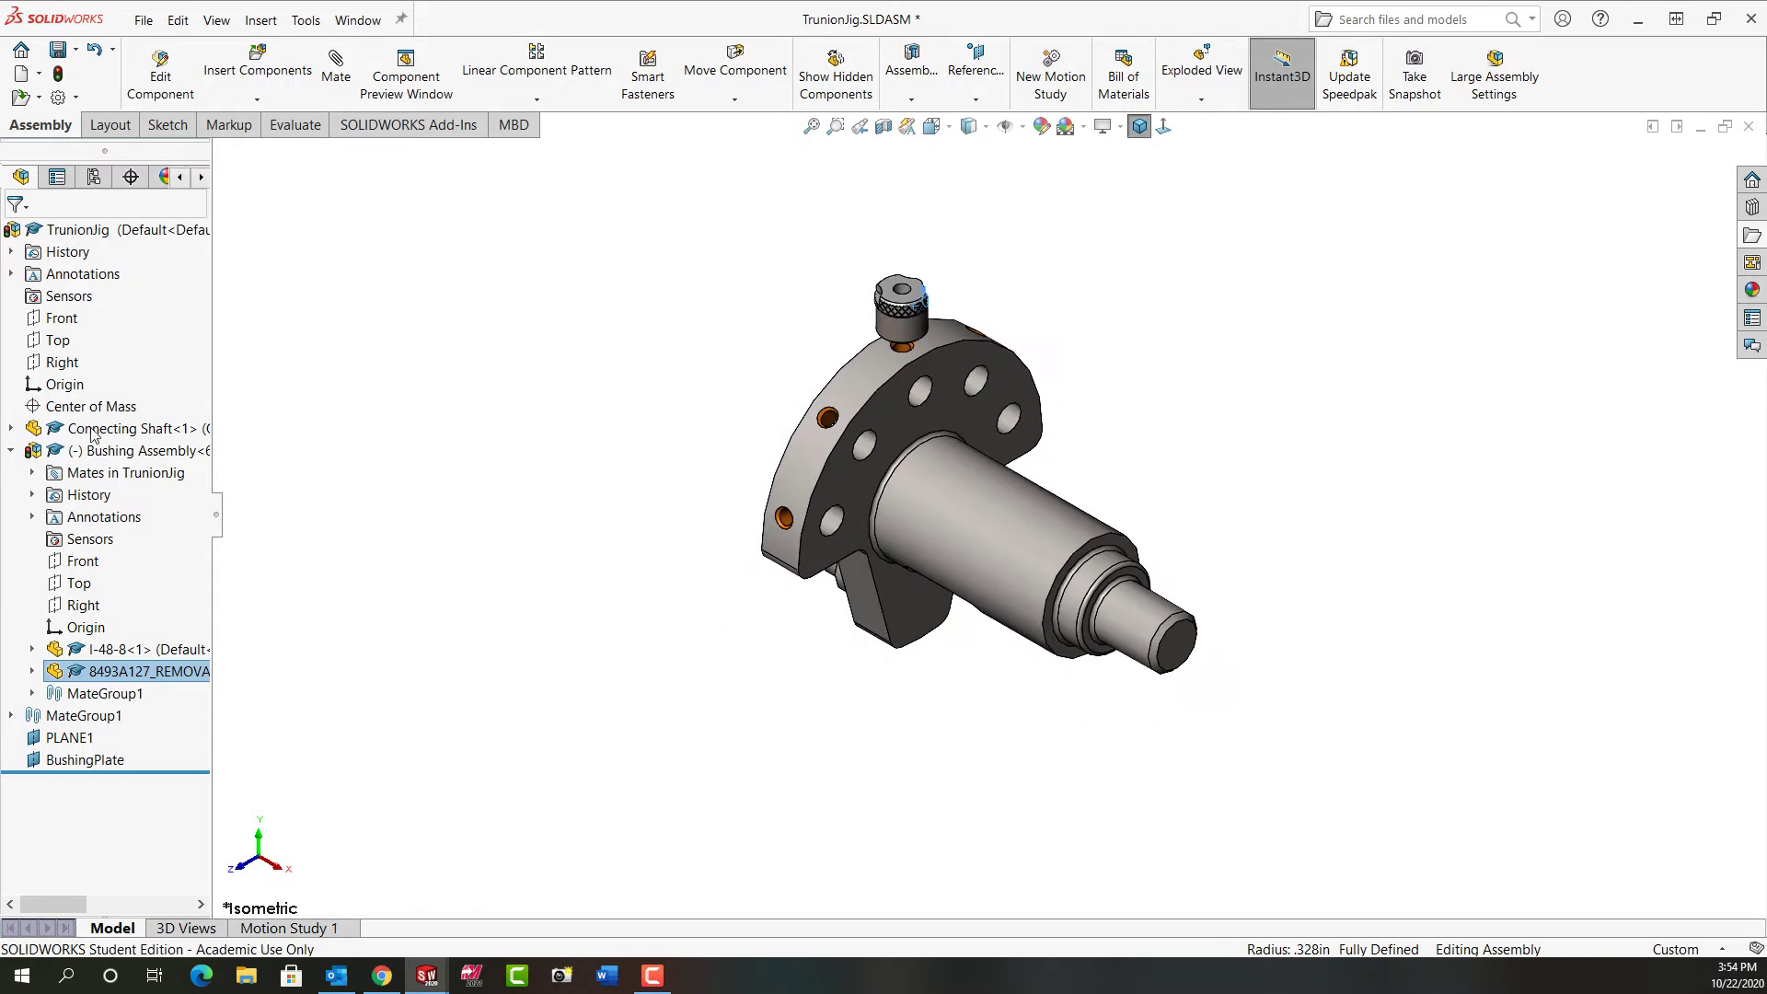
left_click(13, 451)
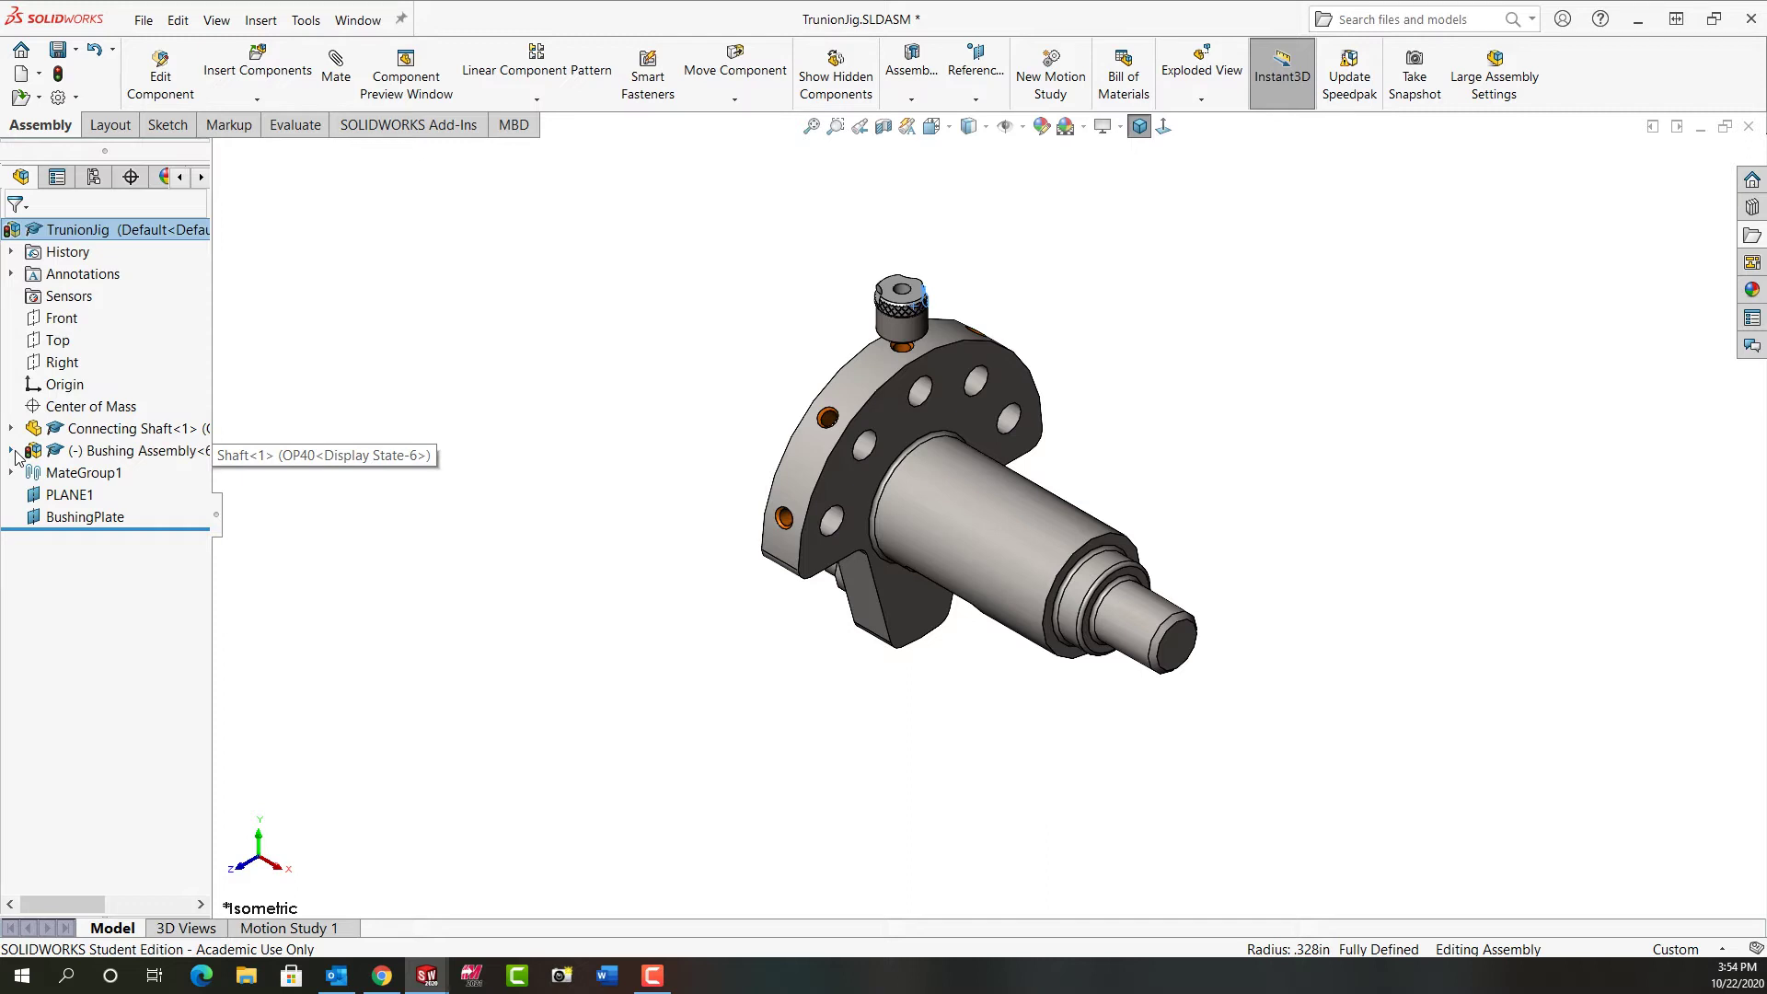
left_click(59, 55)
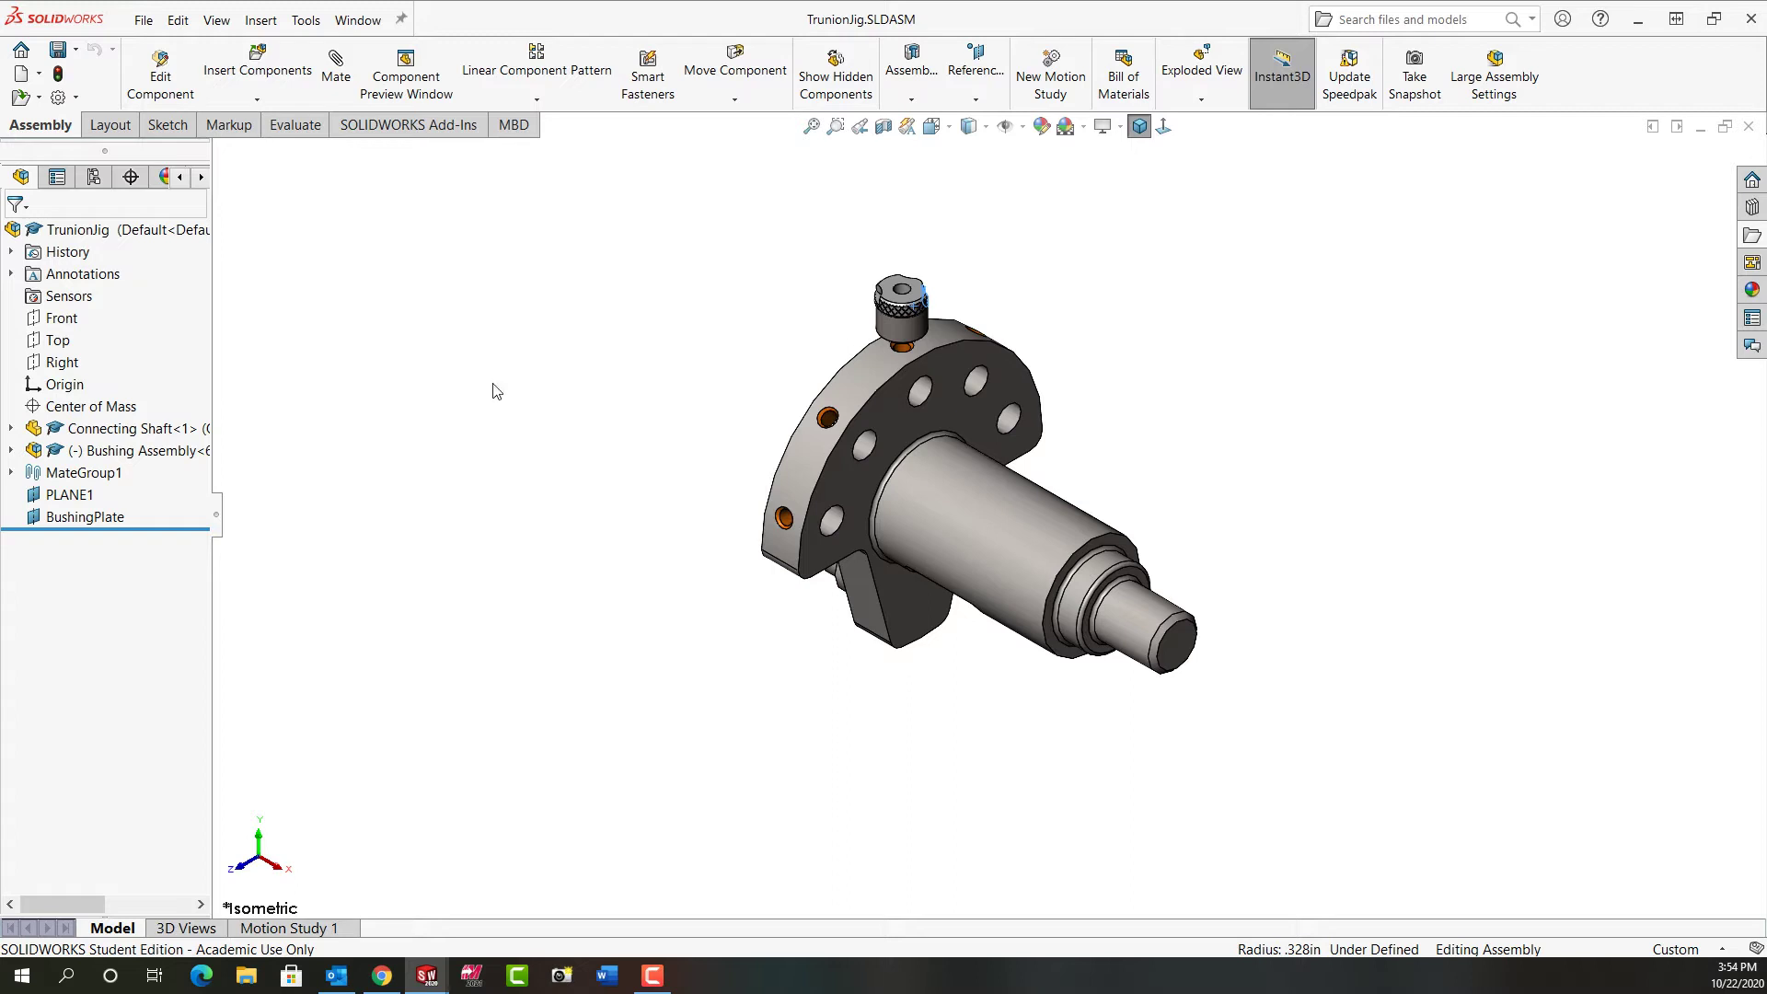
Insert a new in-context virtual part, Part3, into the assembly.
left_click(641, 338)
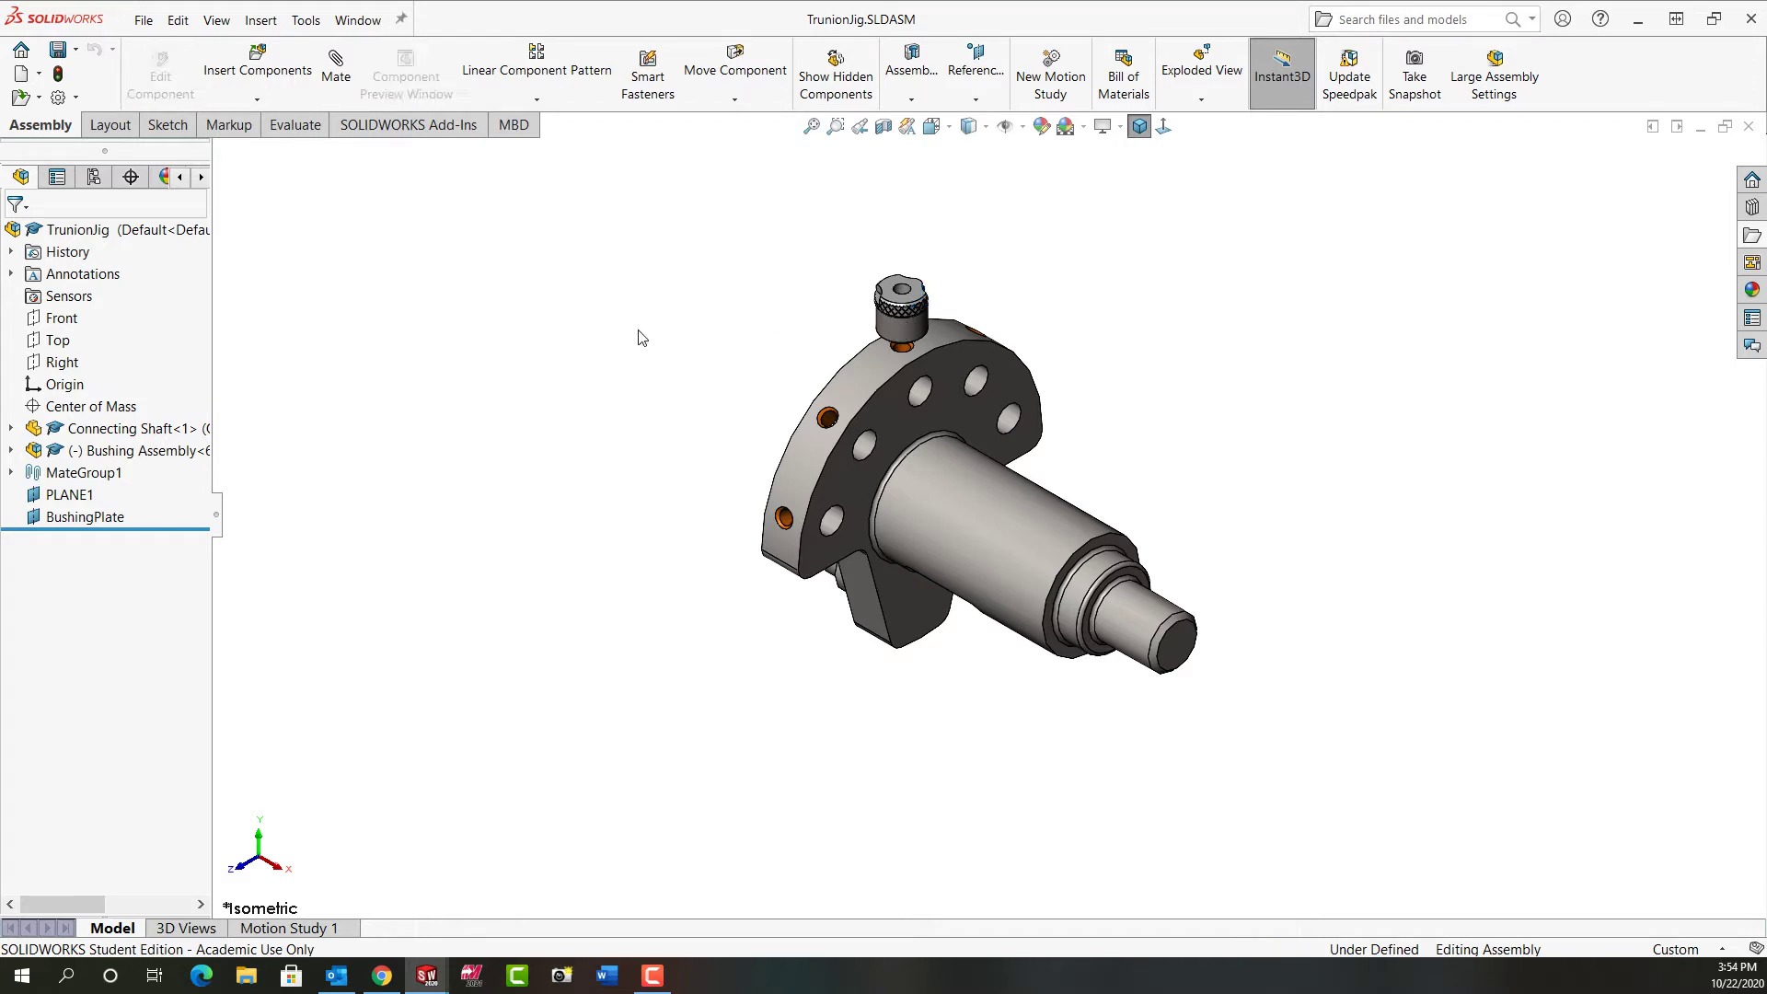
left_click(262, 103)
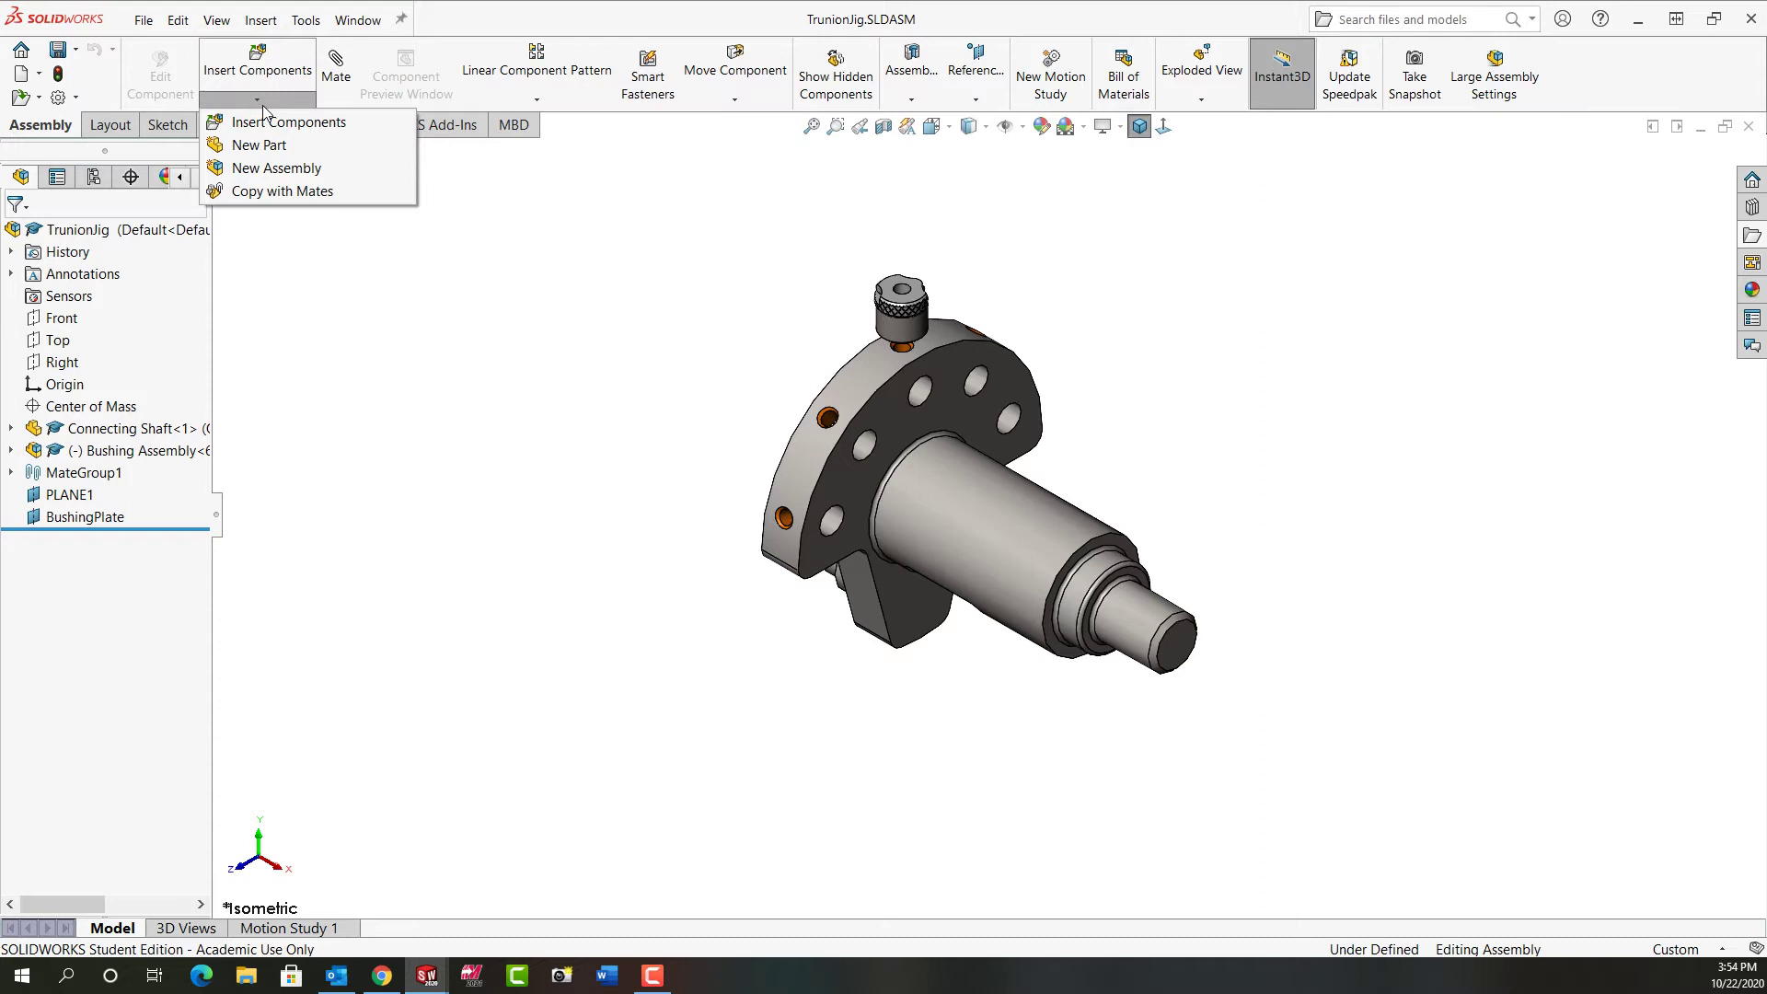
left_click(254, 148)
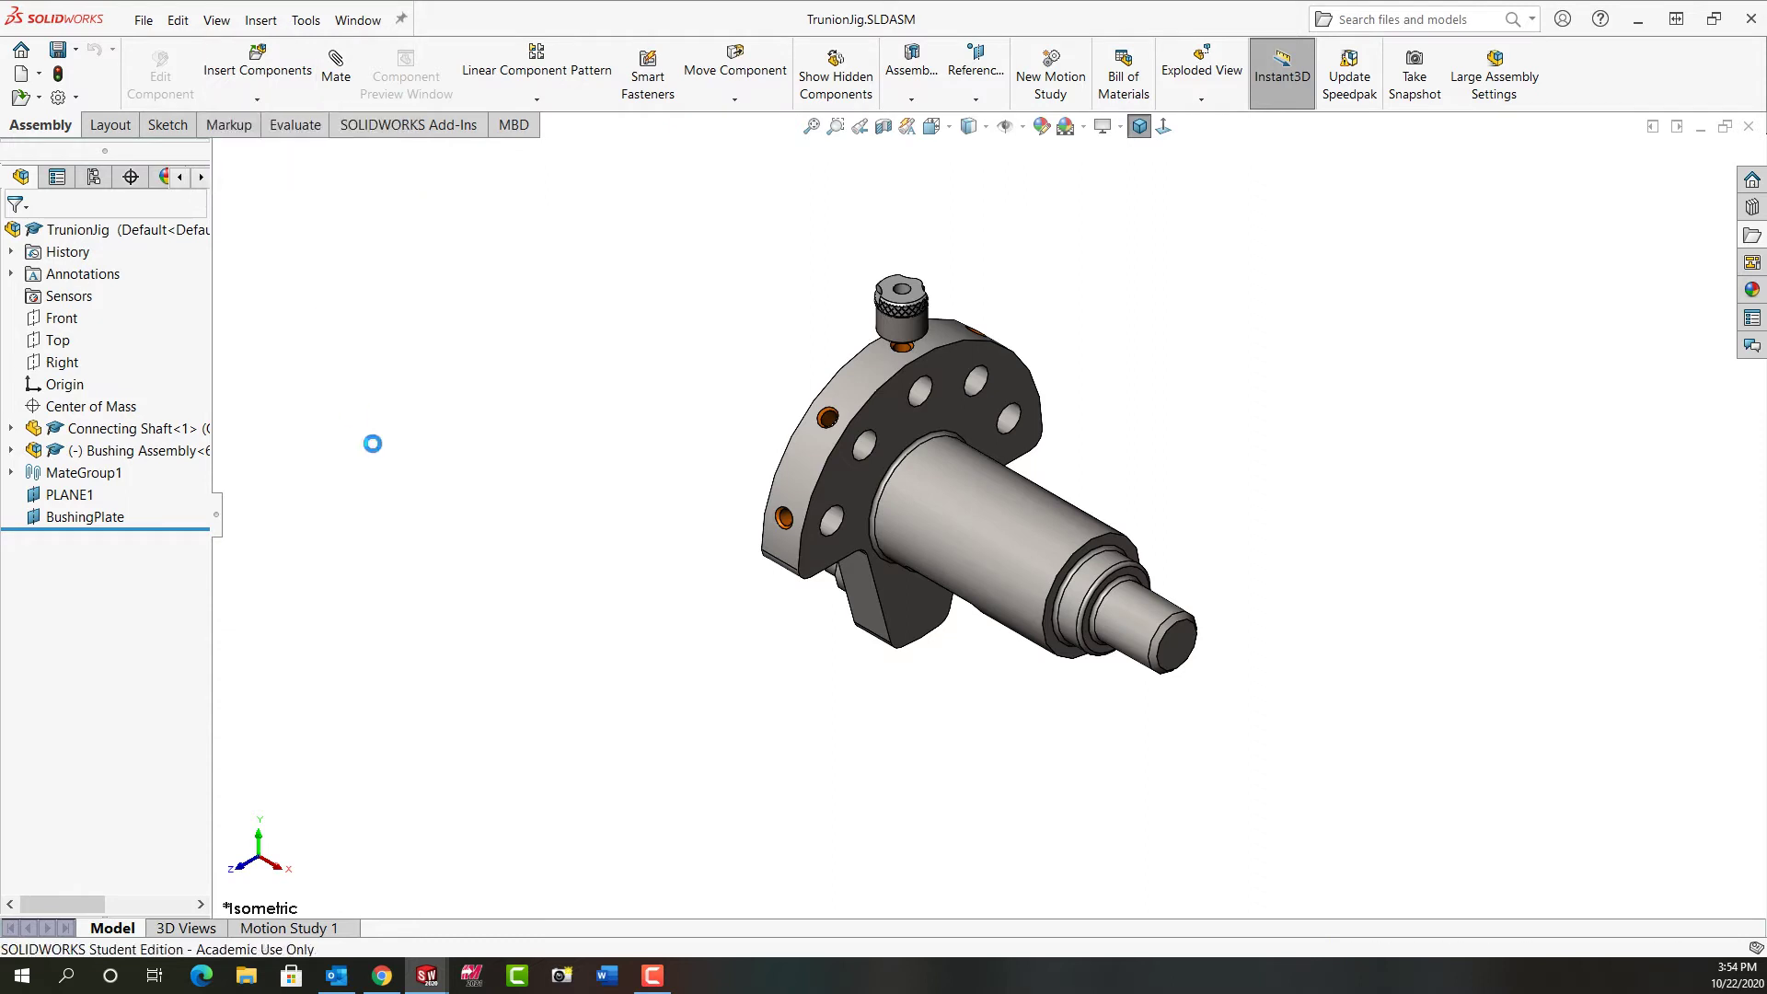
left_click(374, 451)
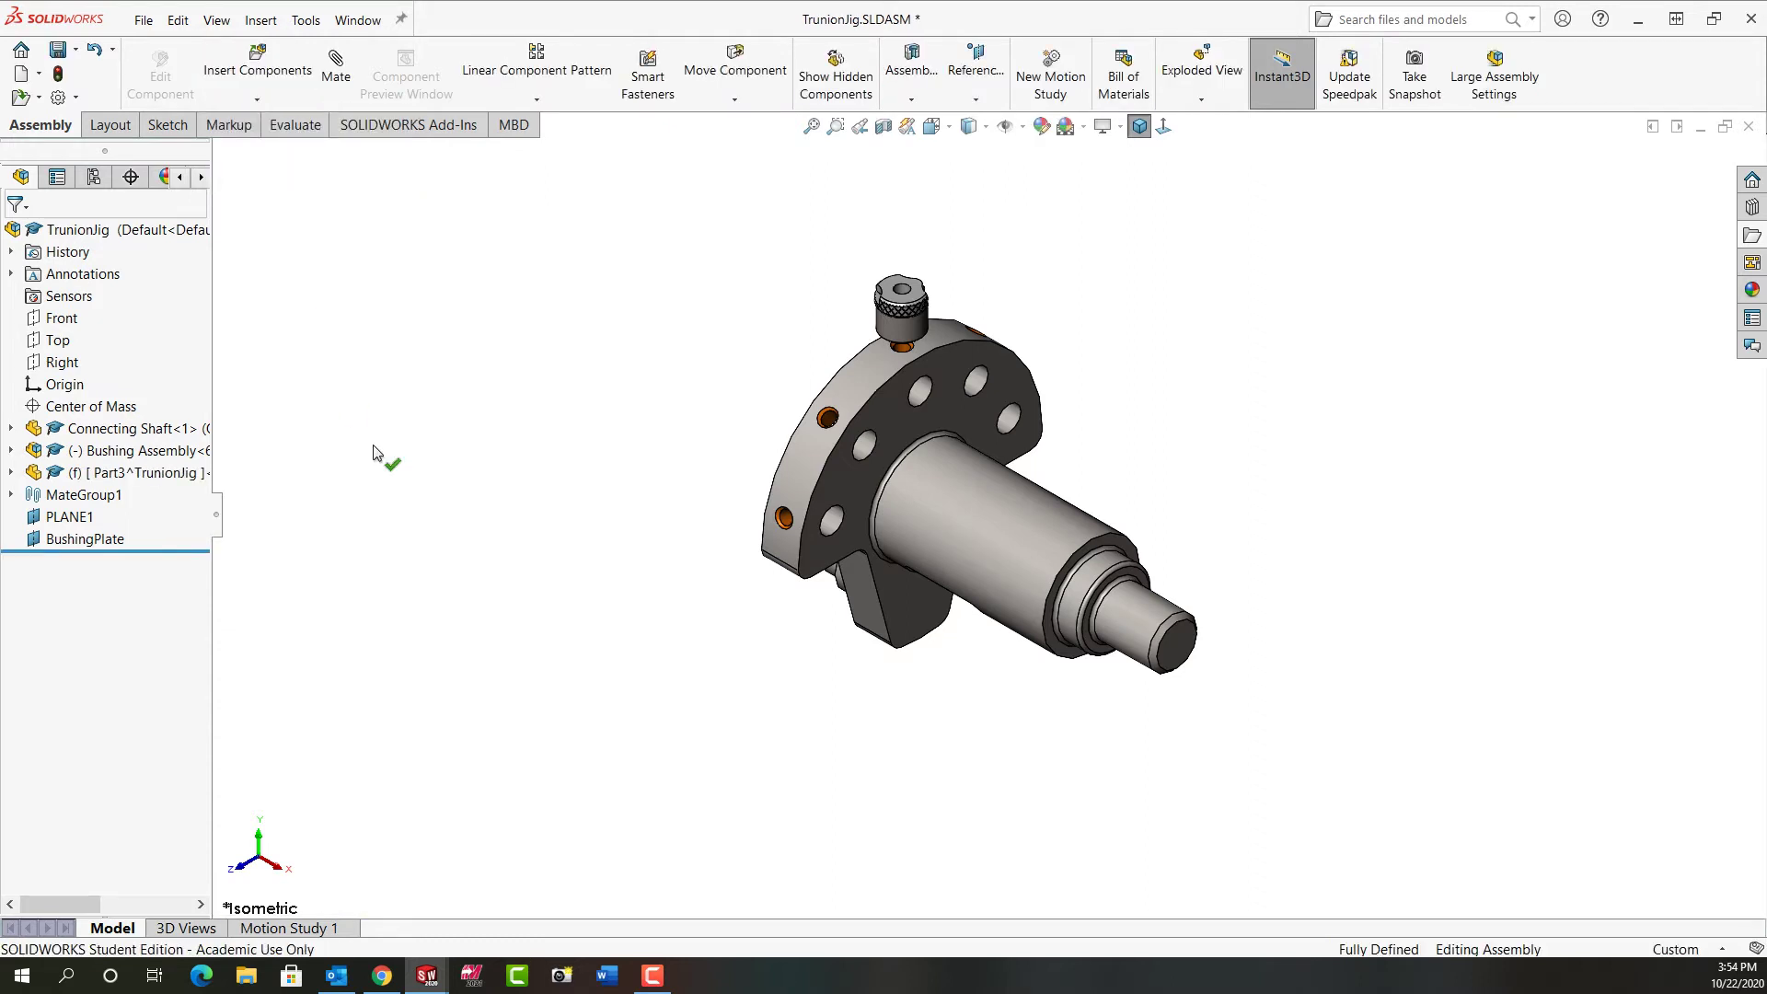
Rename the Part3 component to 'Bushing Plate'.
right_click(171, 477)
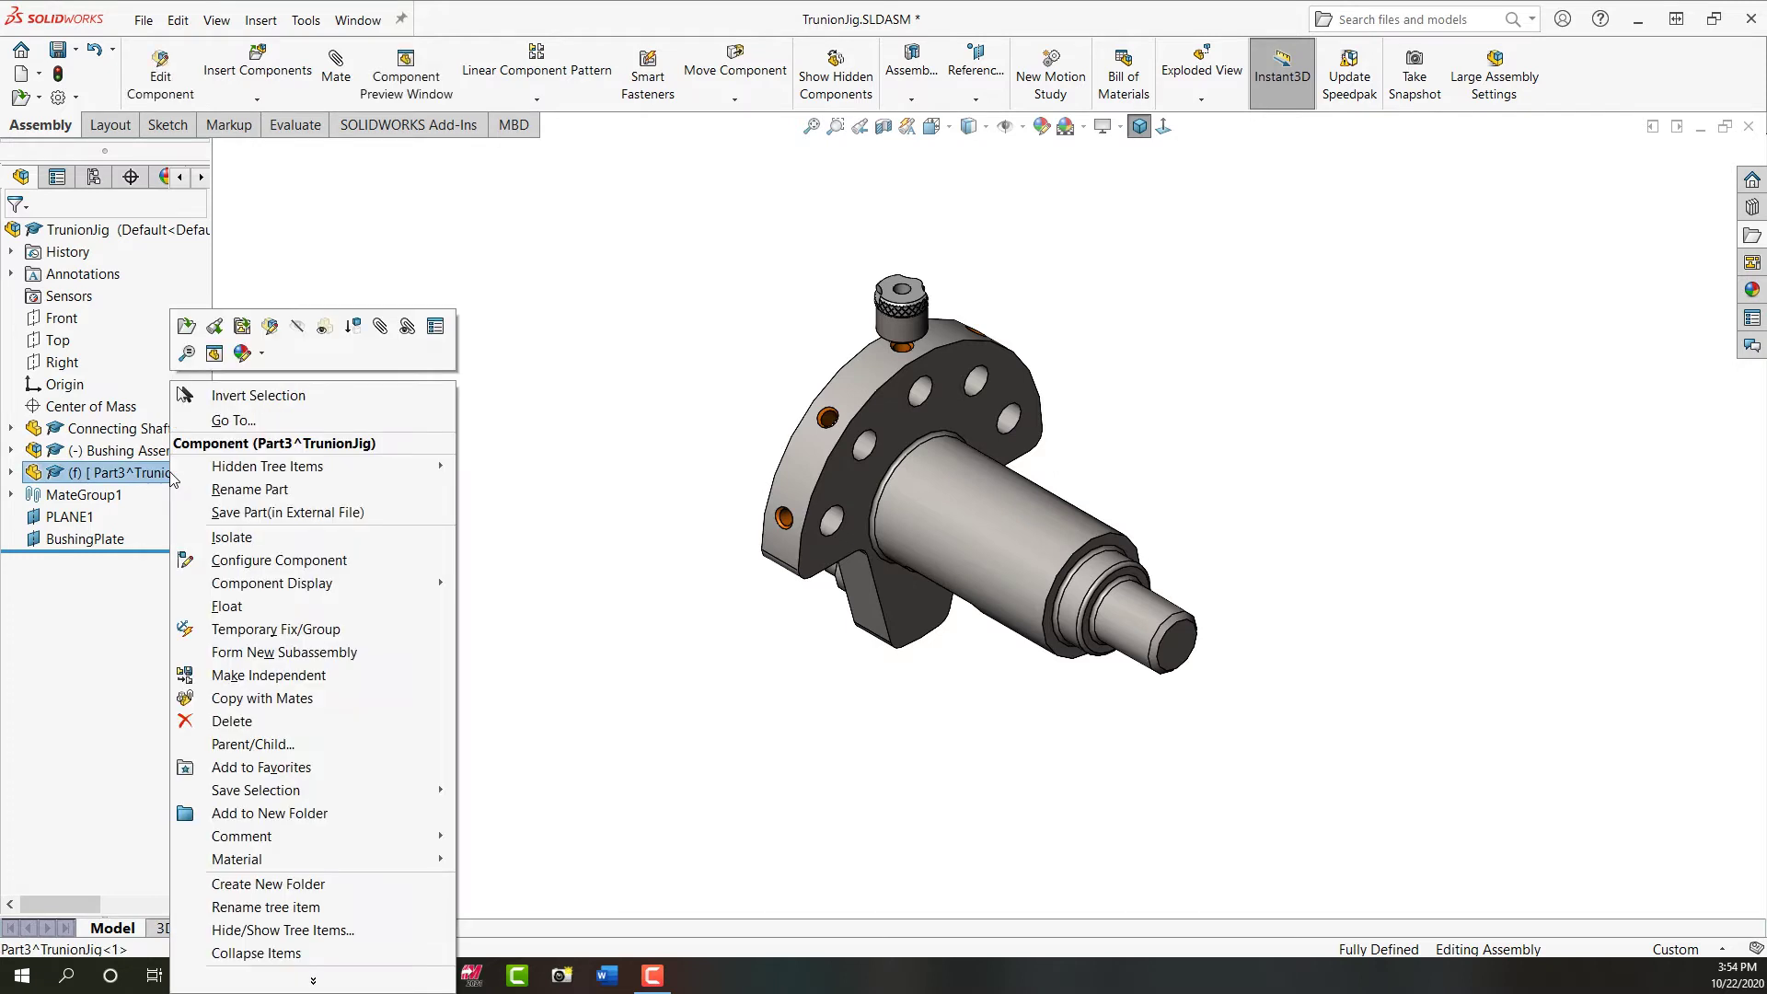
left_click(256, 492)
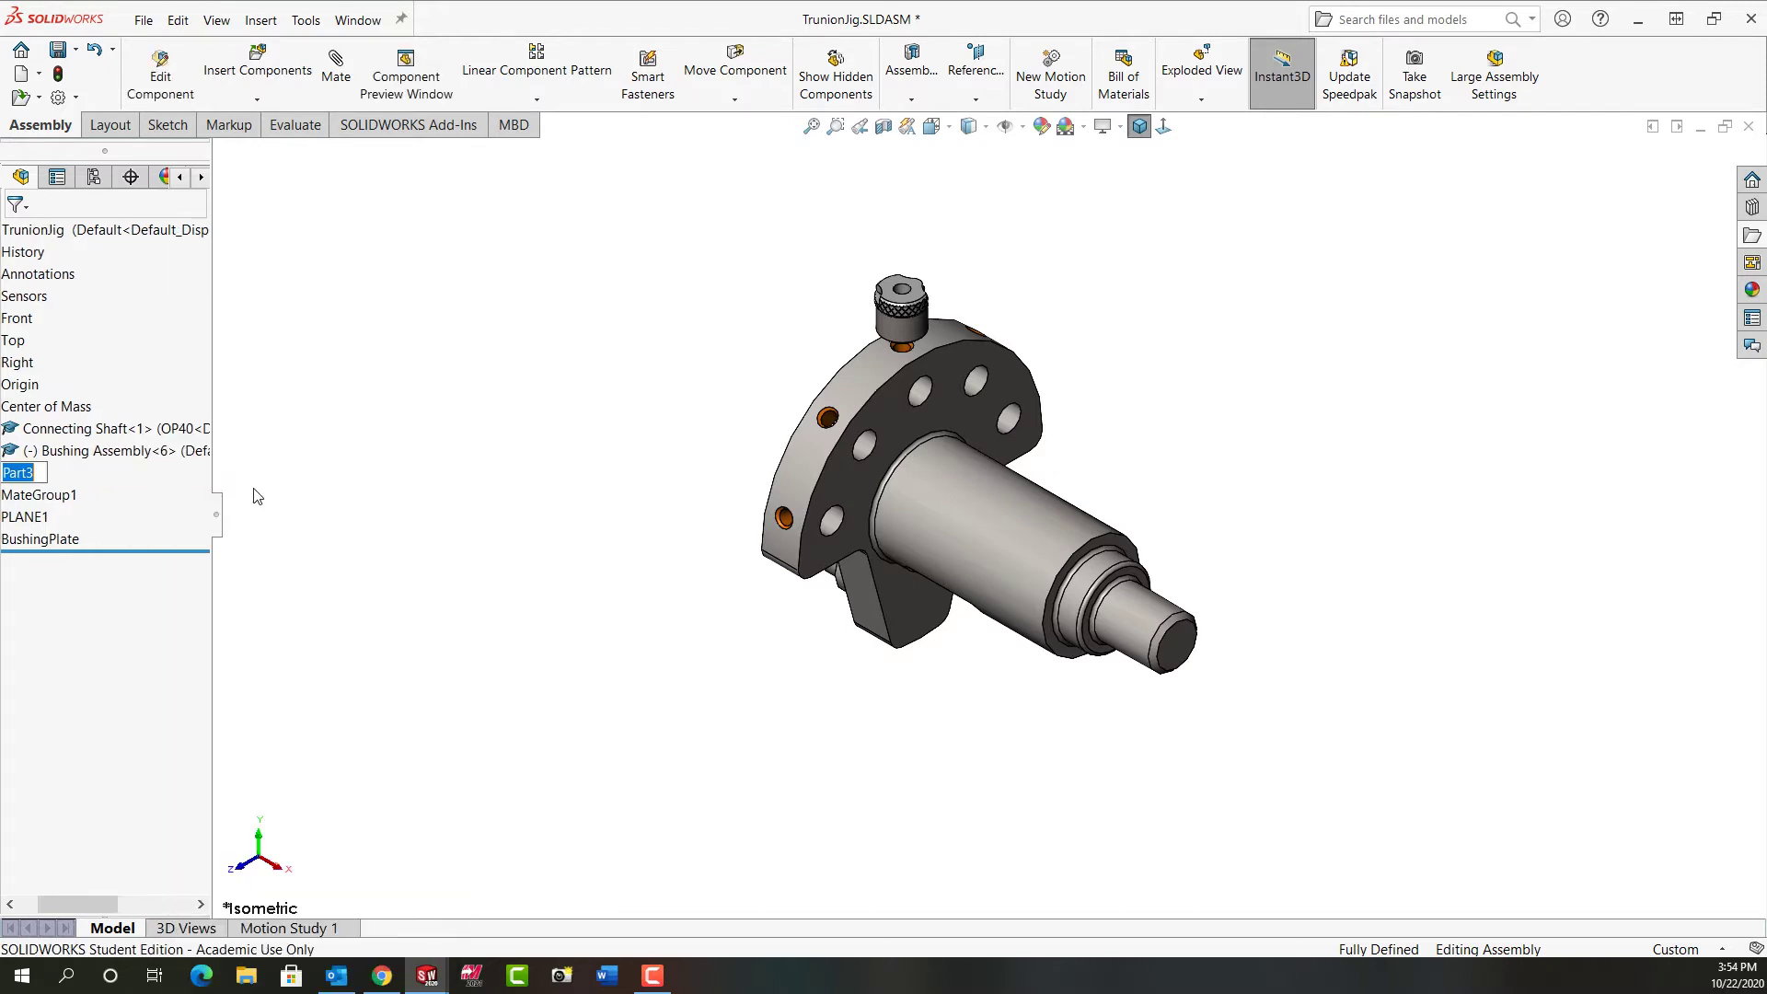
type("Bushing Plate")
key("Return")
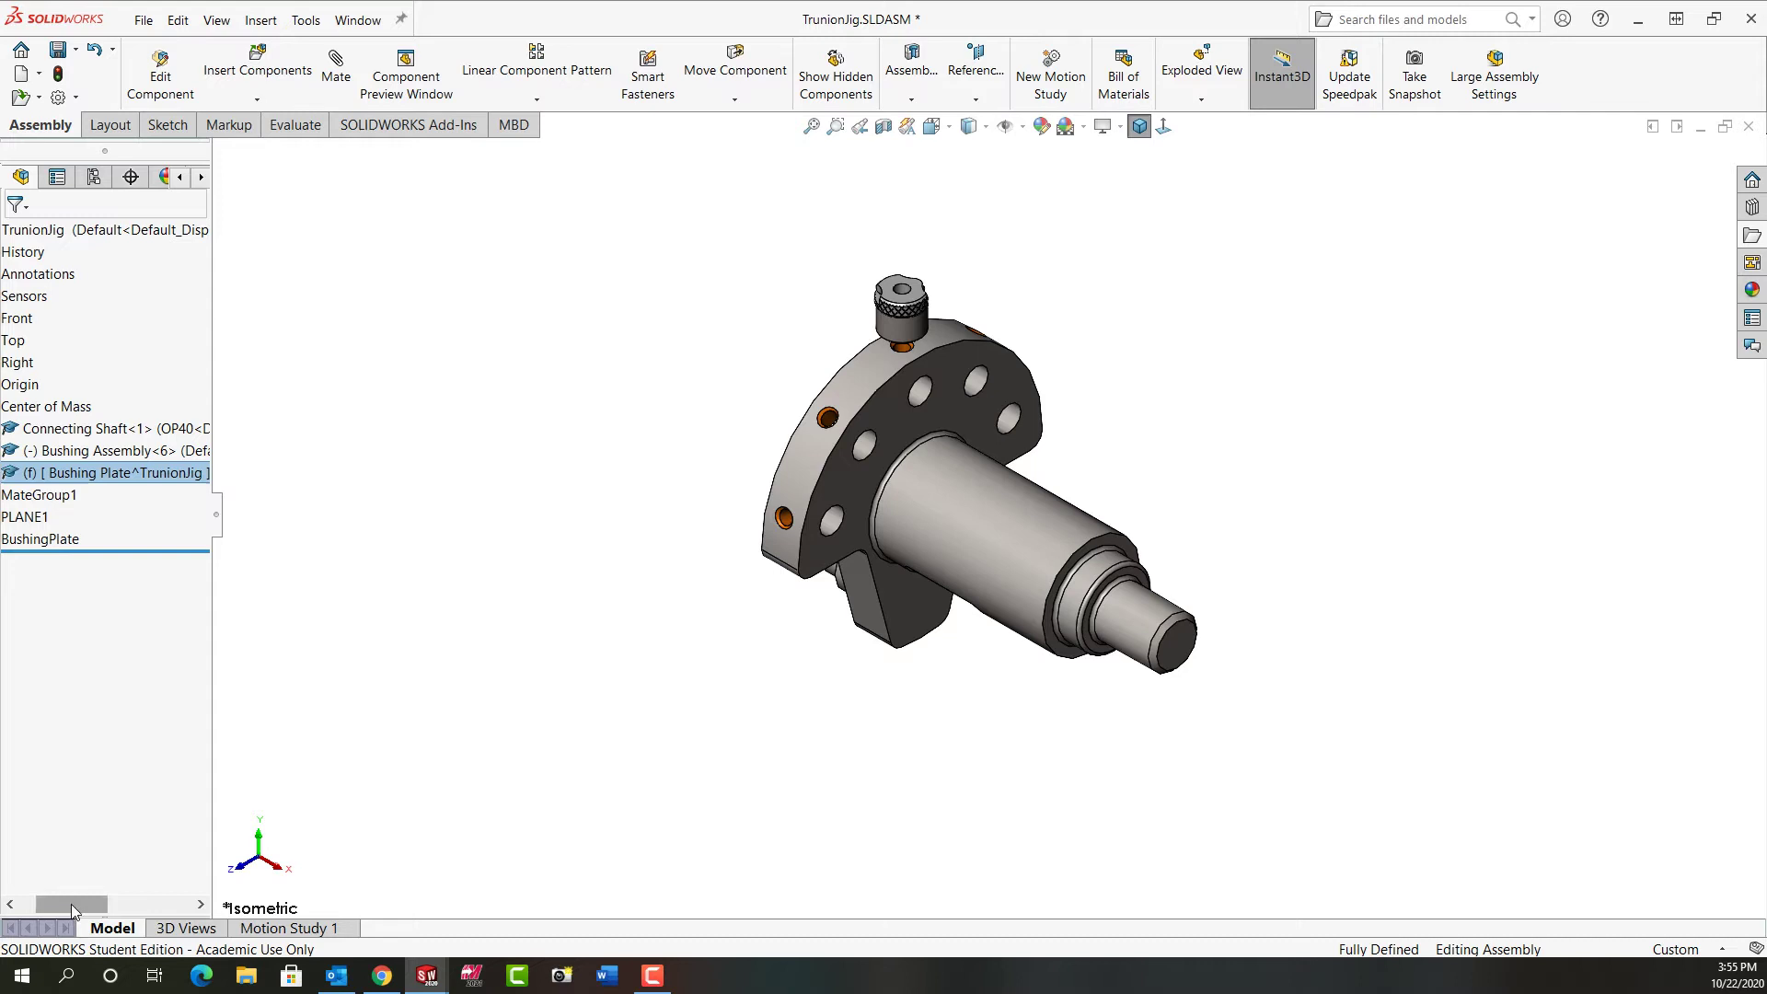
left_click_drag(70, 904, 30, 897)
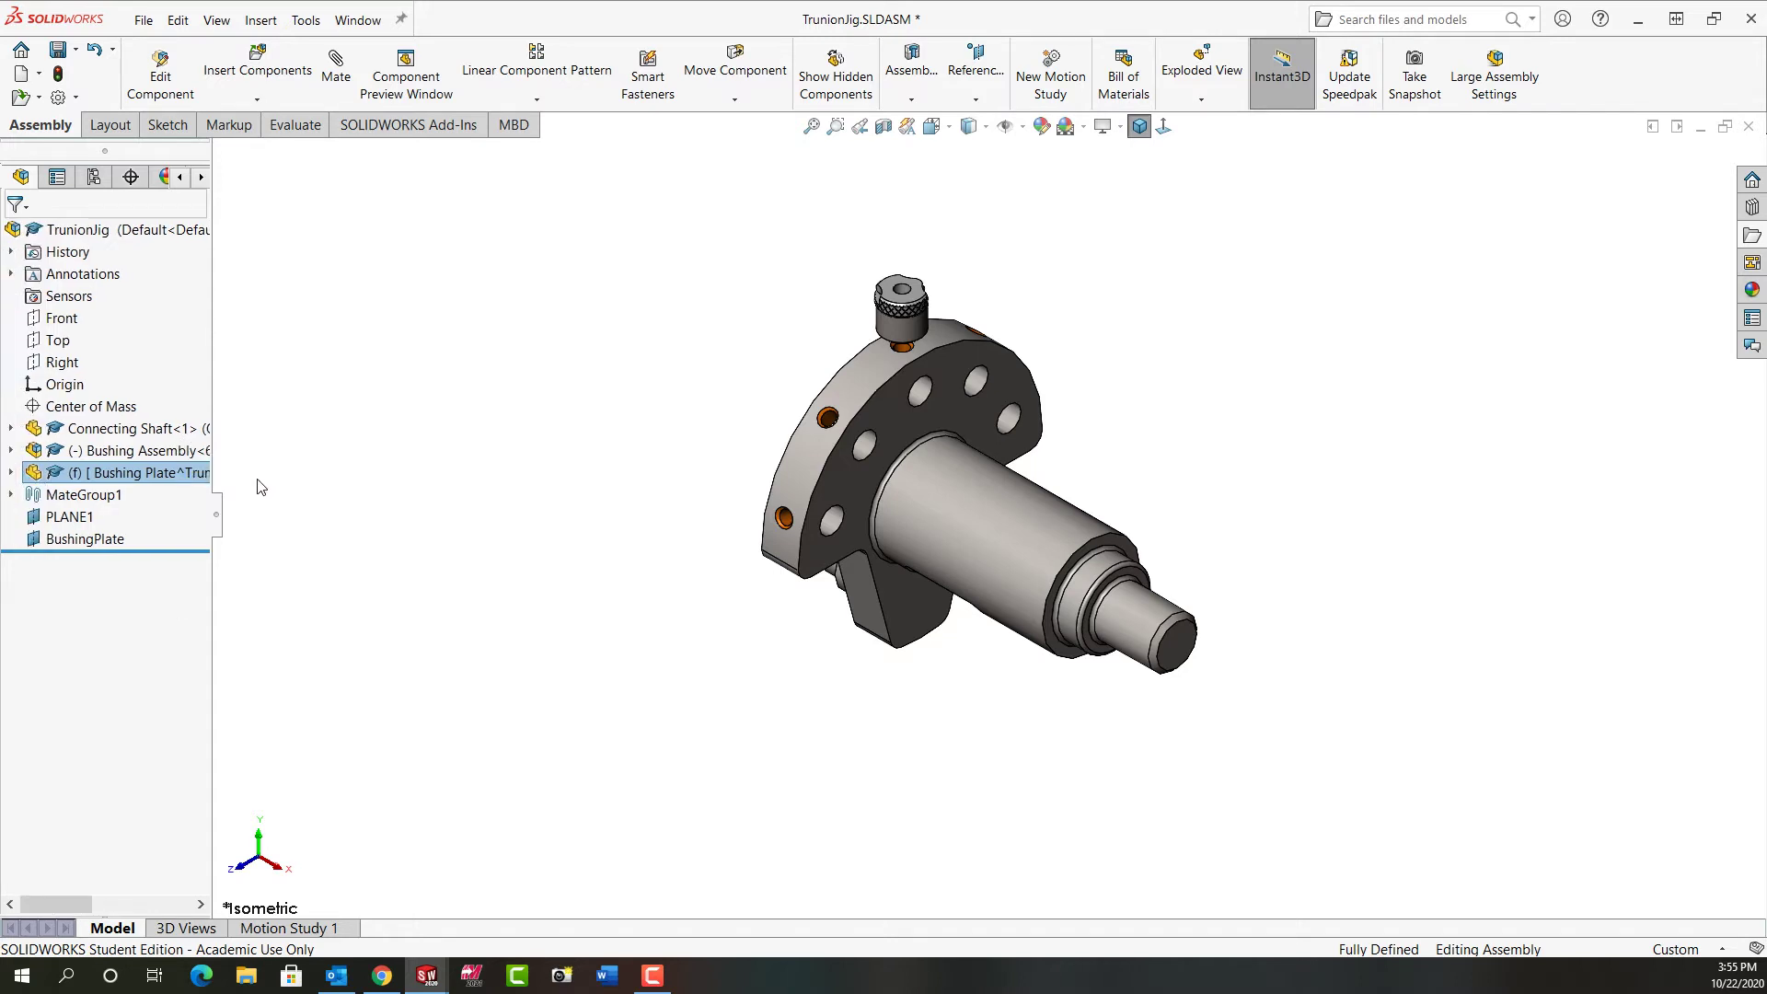
Edit Bushing Plate in context and select the bushing's ring-shaped bottom face.
right_click(164, 473)
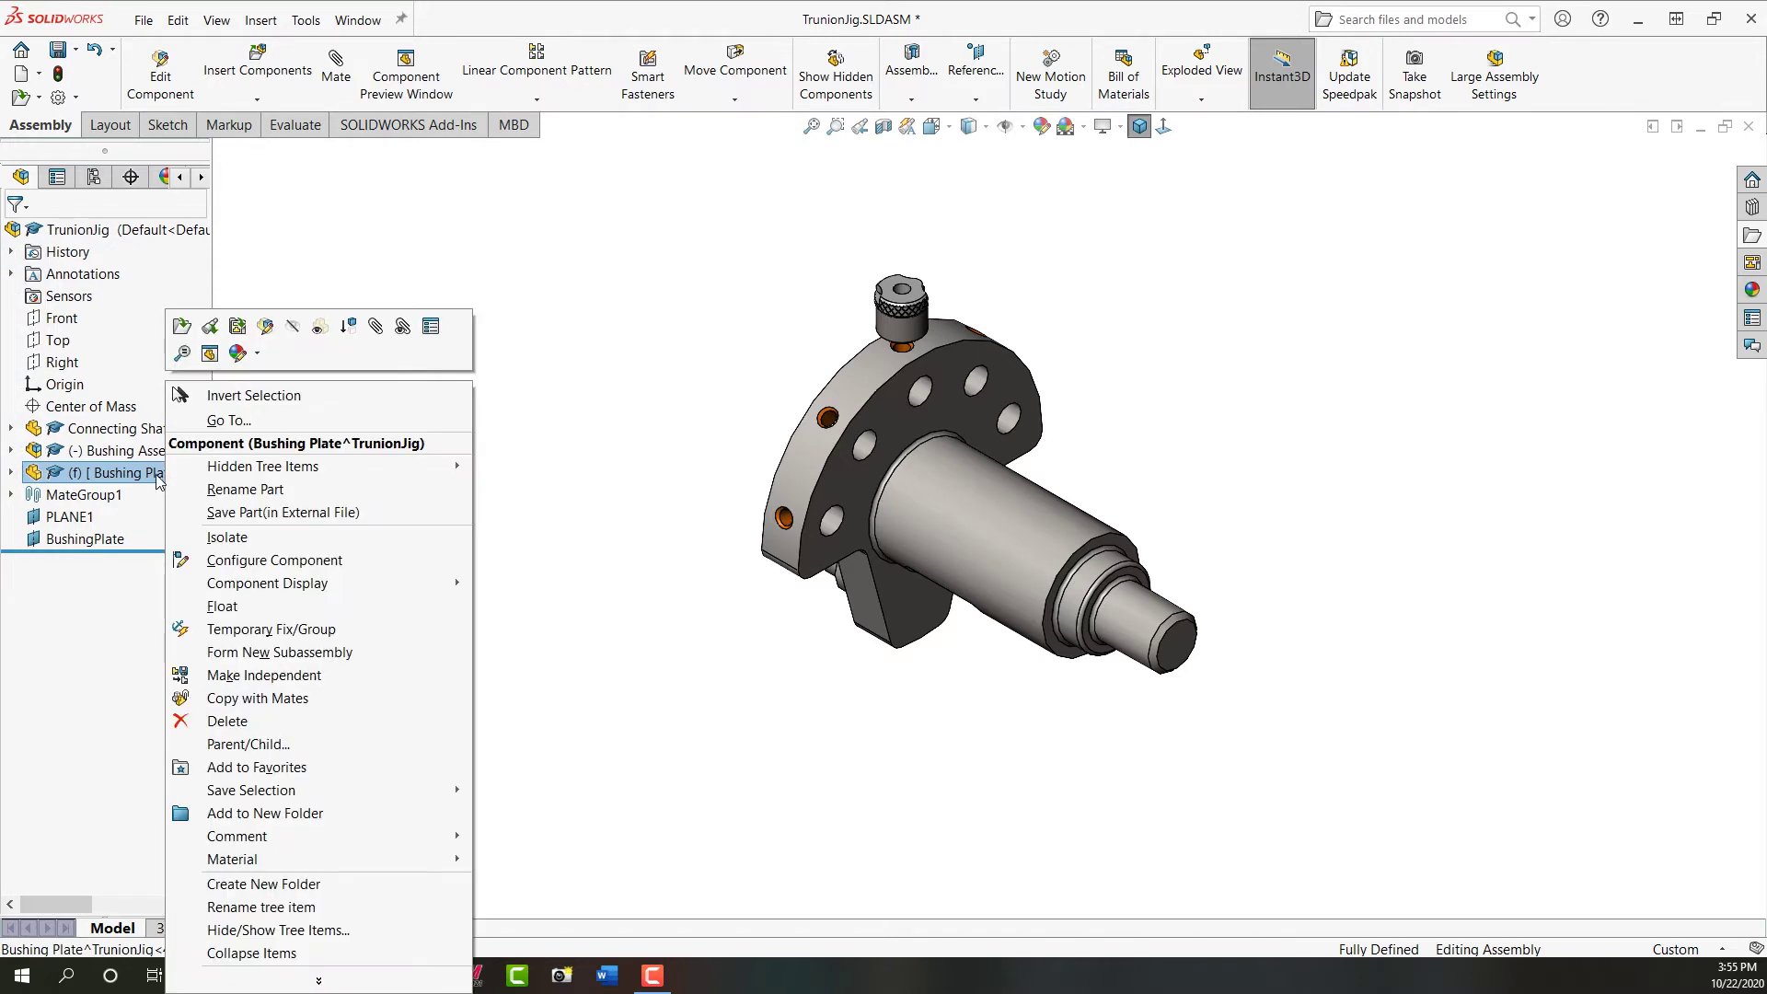
left_click(265, 328)
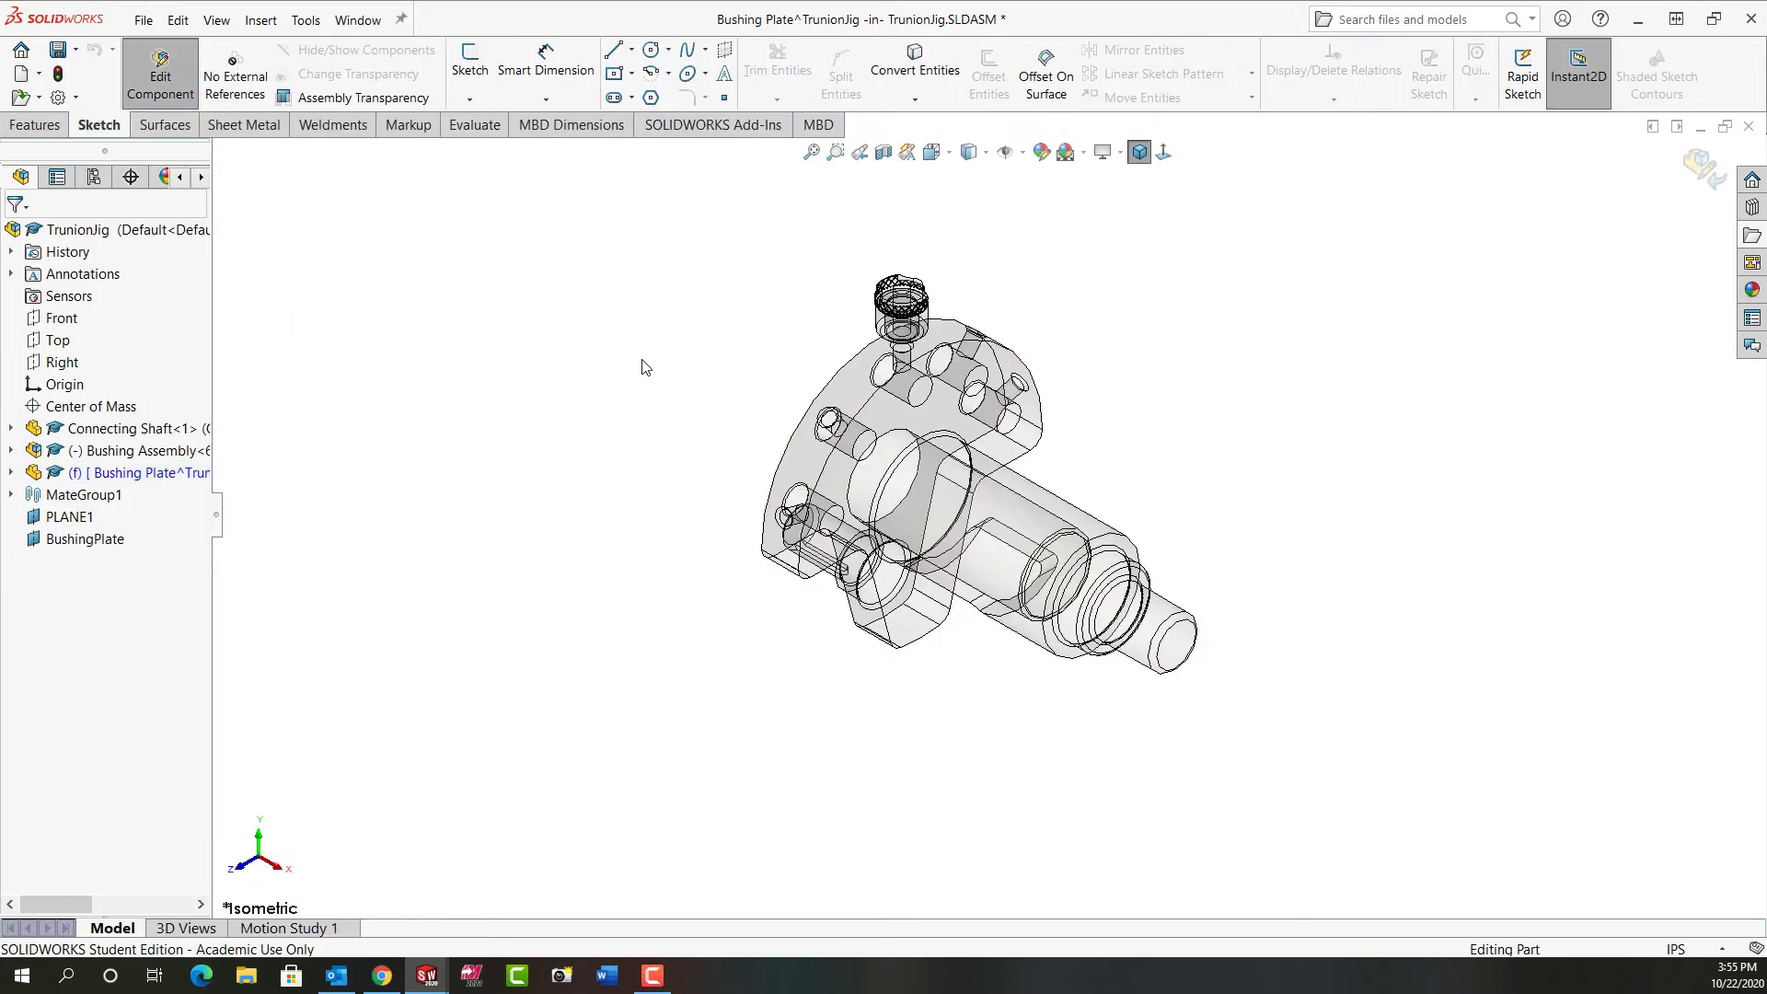
middle_click_drag(714, 359, 681, 223)
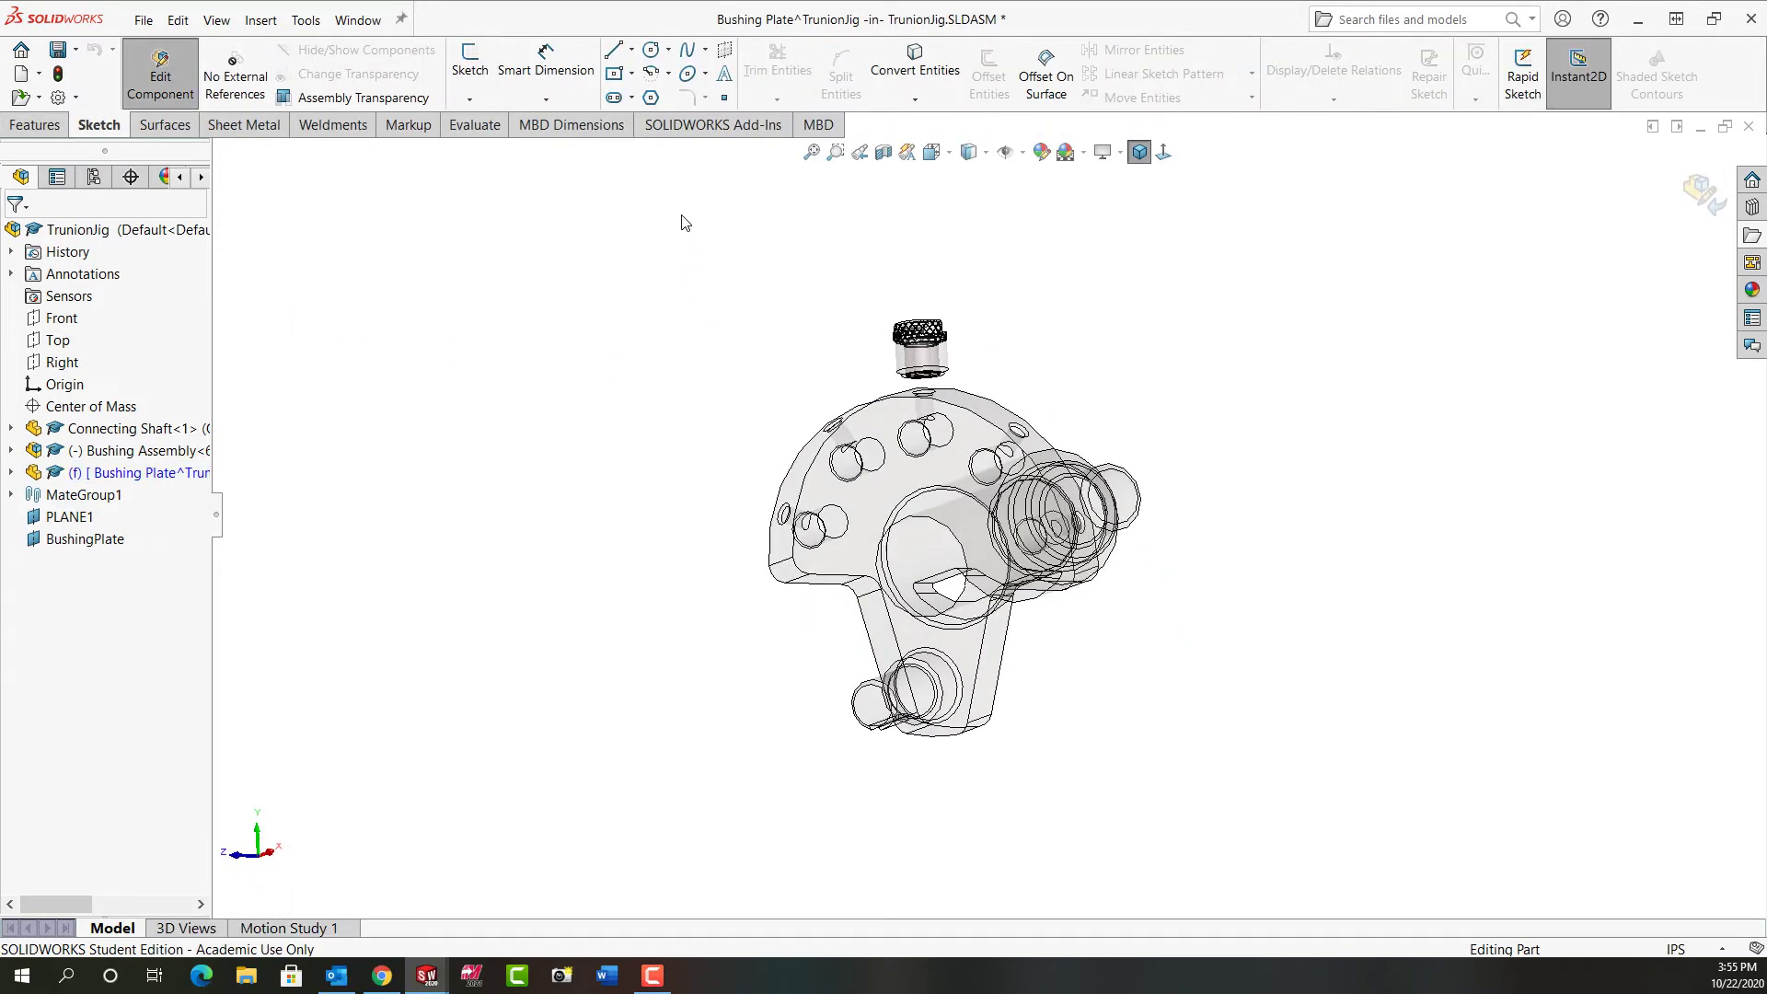
scroll(911, 405, "down", 8)
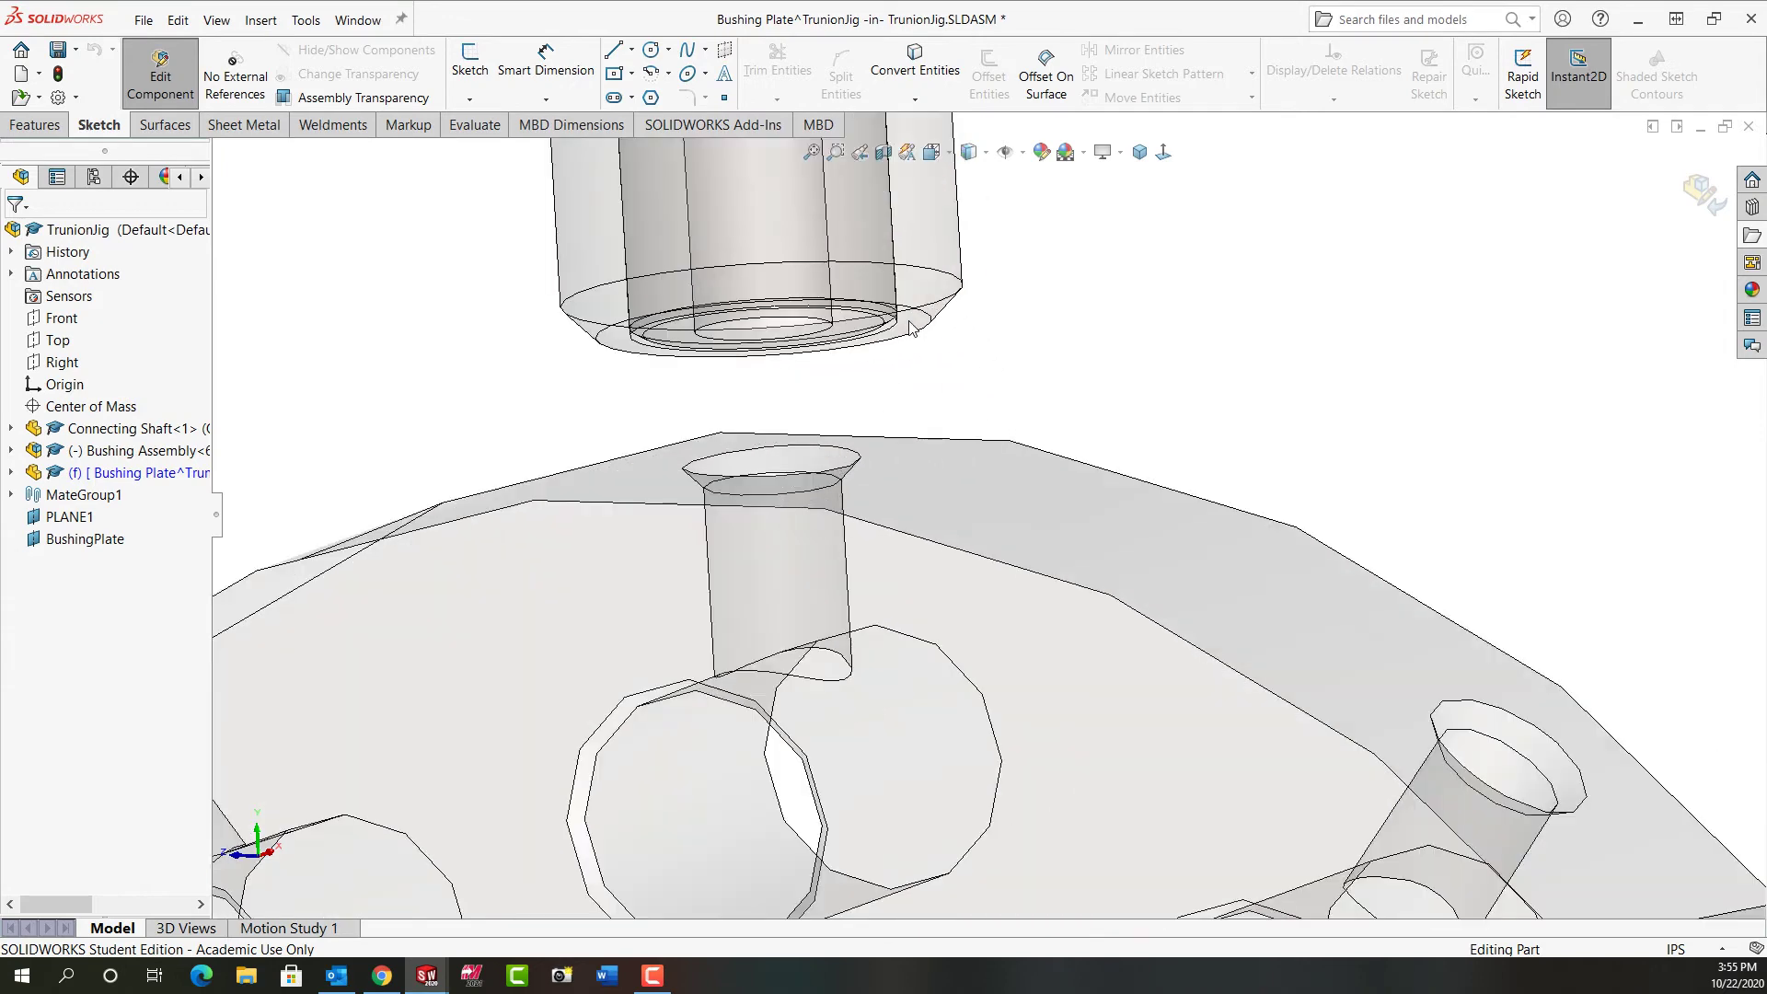
left_click(915, 331)
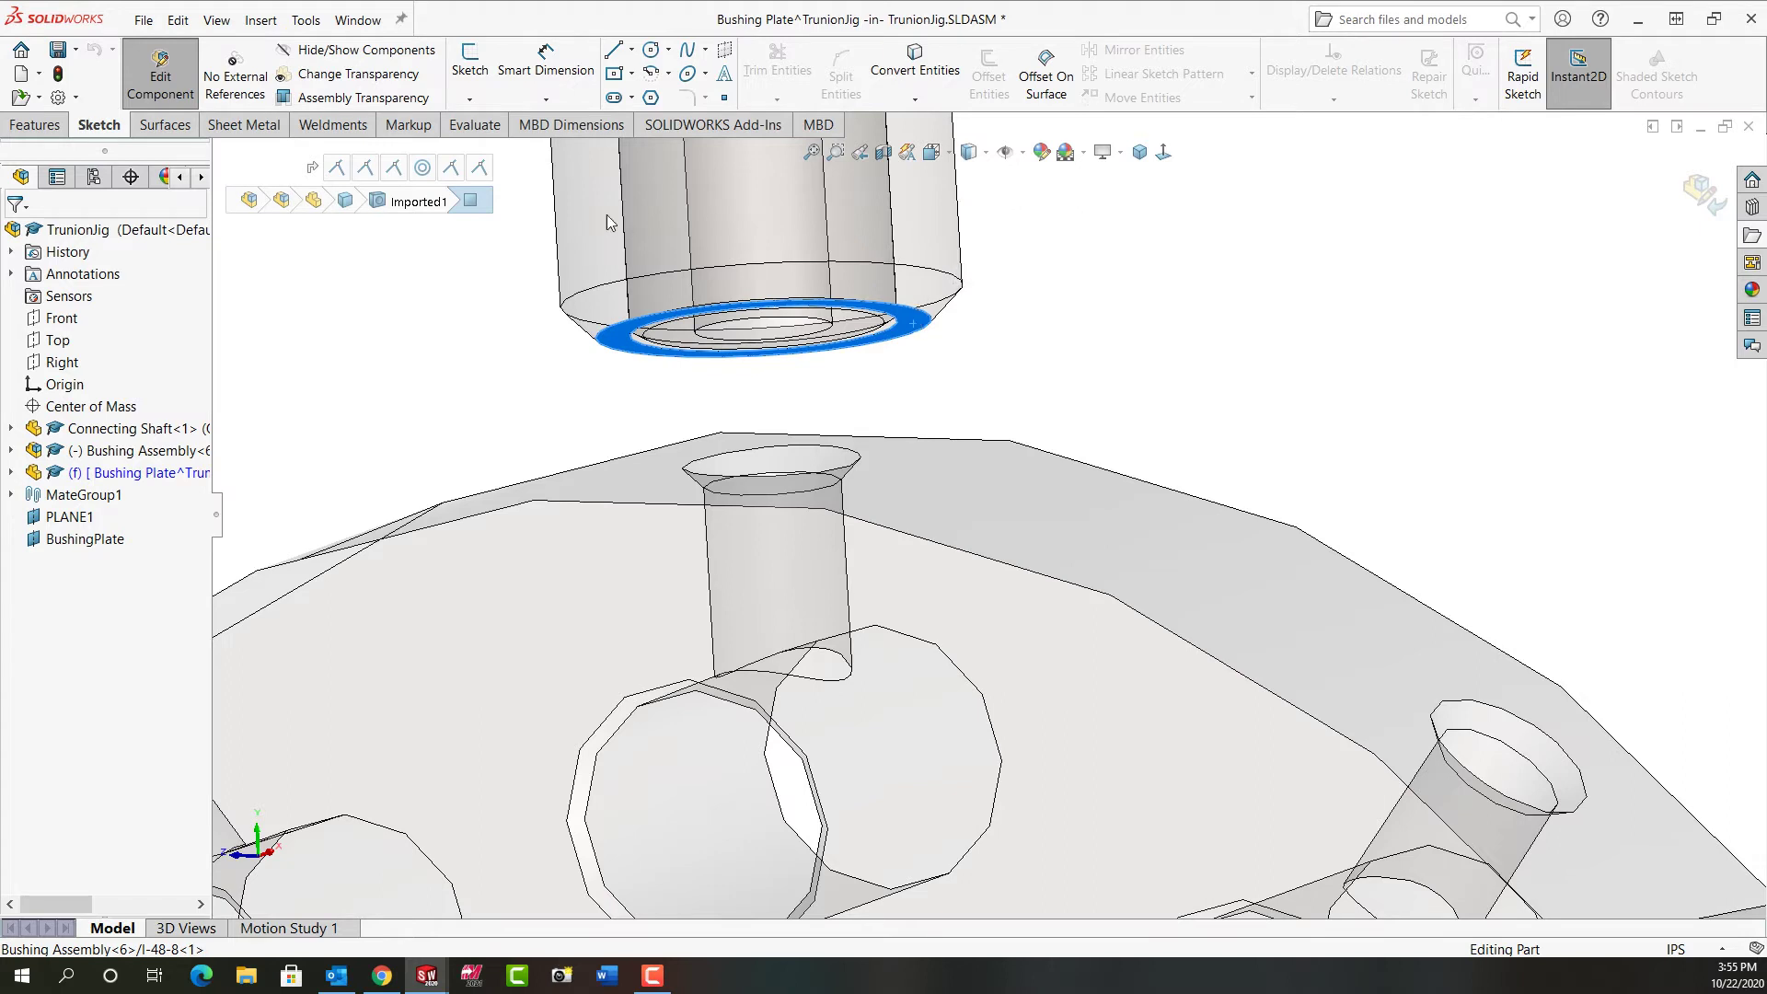
Start an Extruded Boss sketch on that face and draw a corner rectangle spanning the flange.
left_click(39, 128)
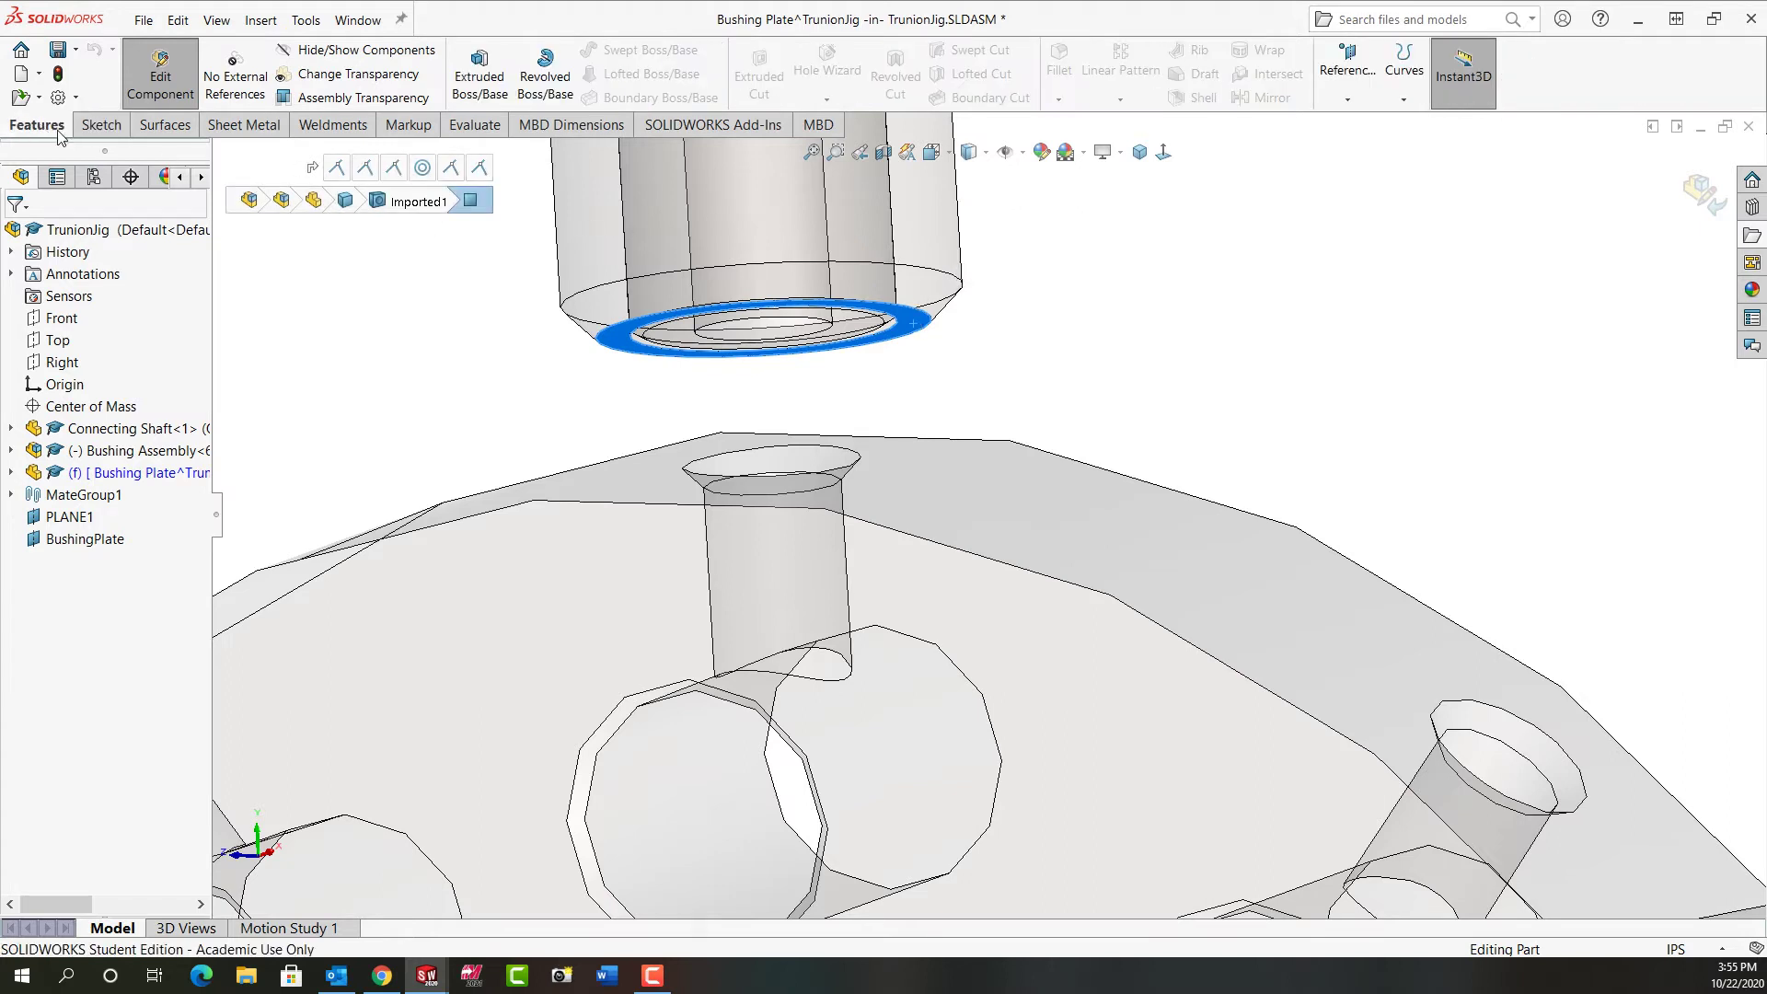
left_click(495, 84)
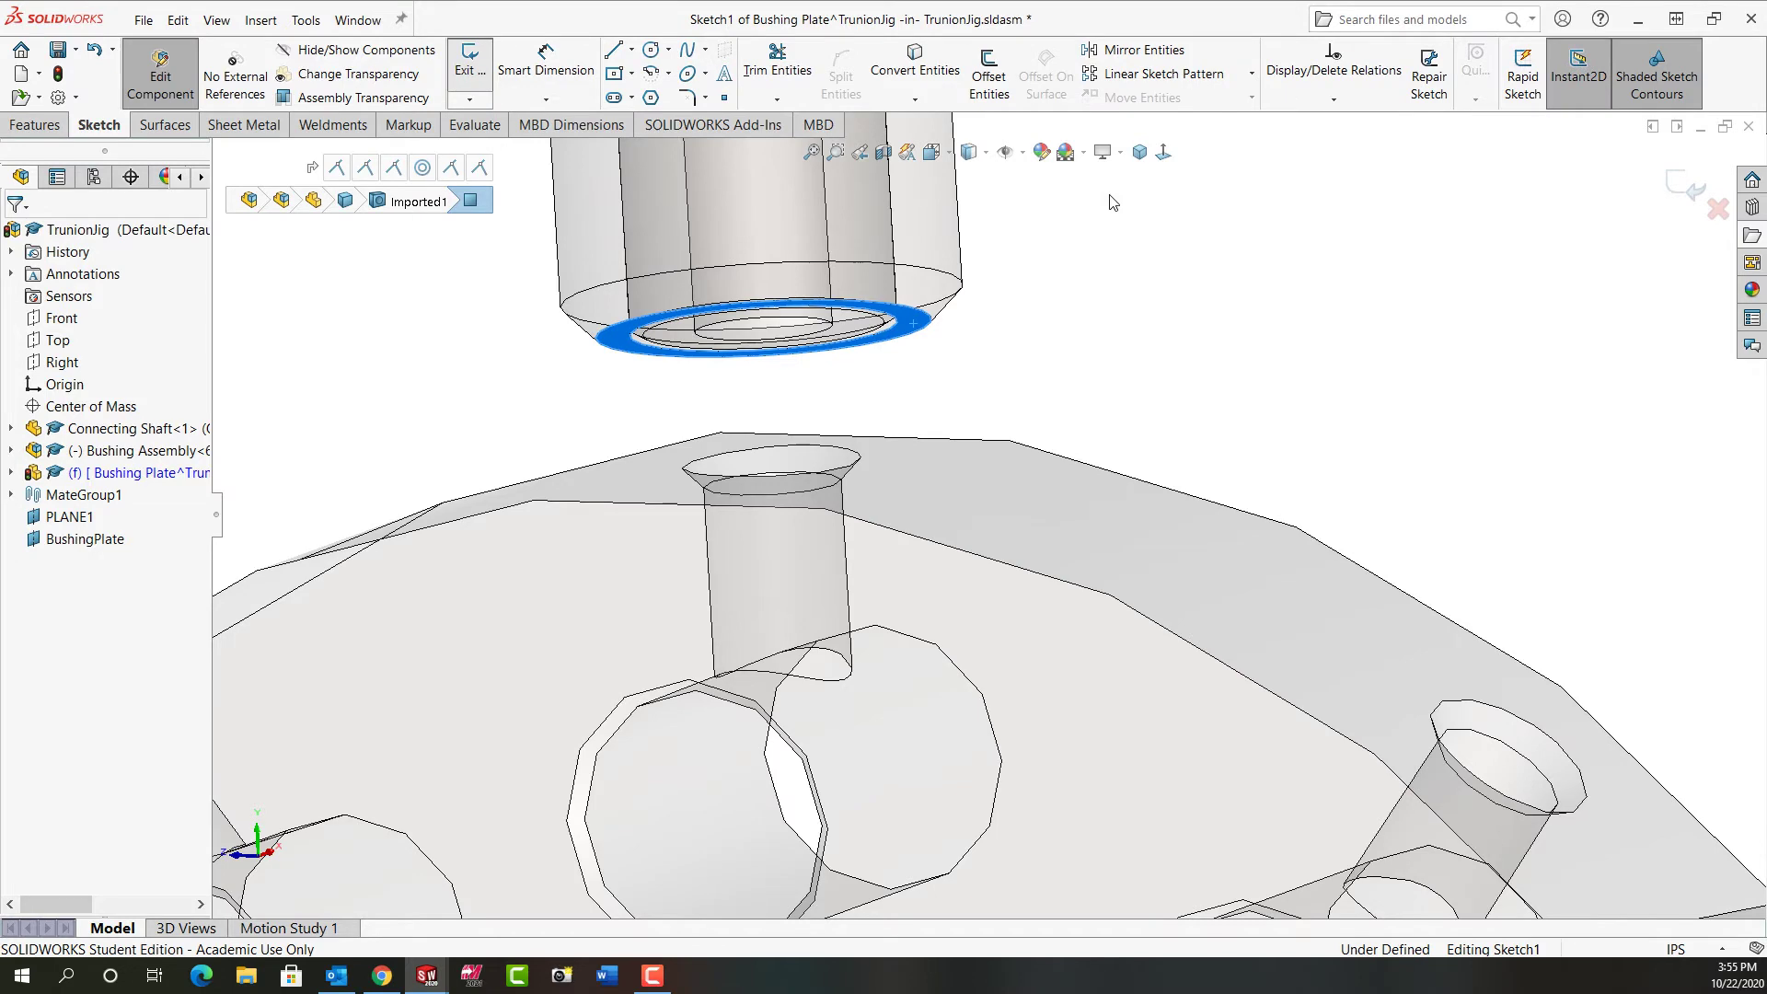
left_click(1163, 153)
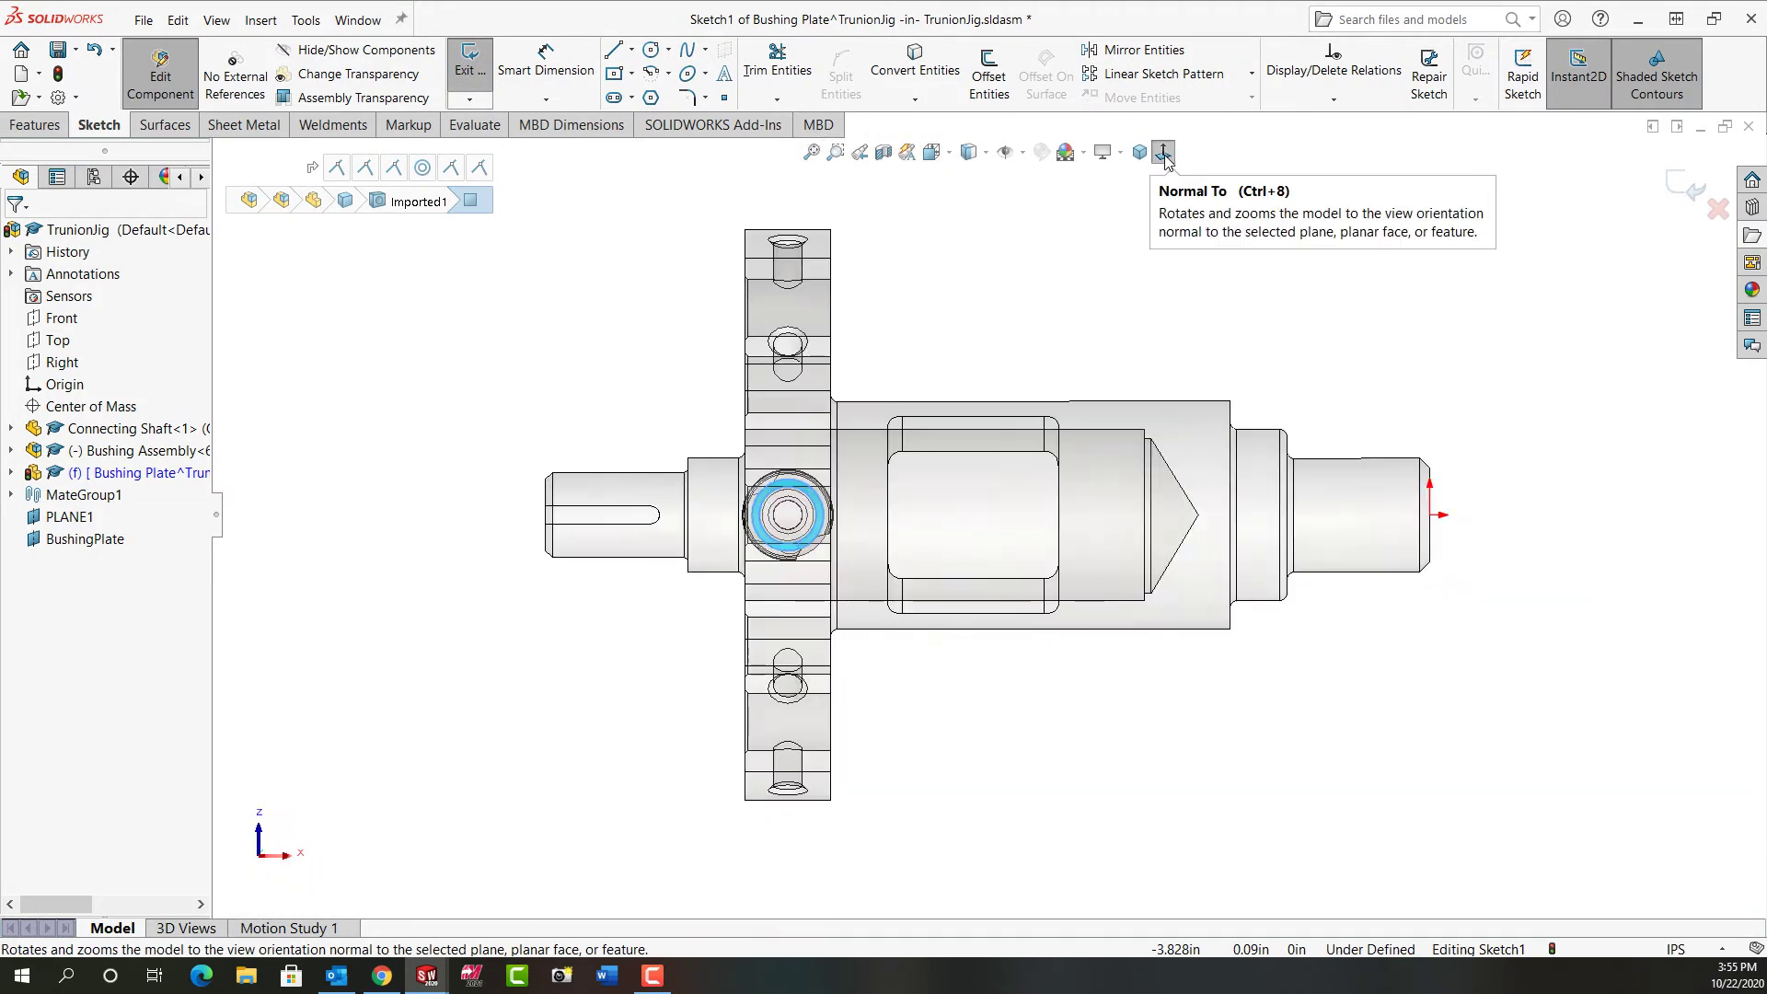
left_click(1163, 152)
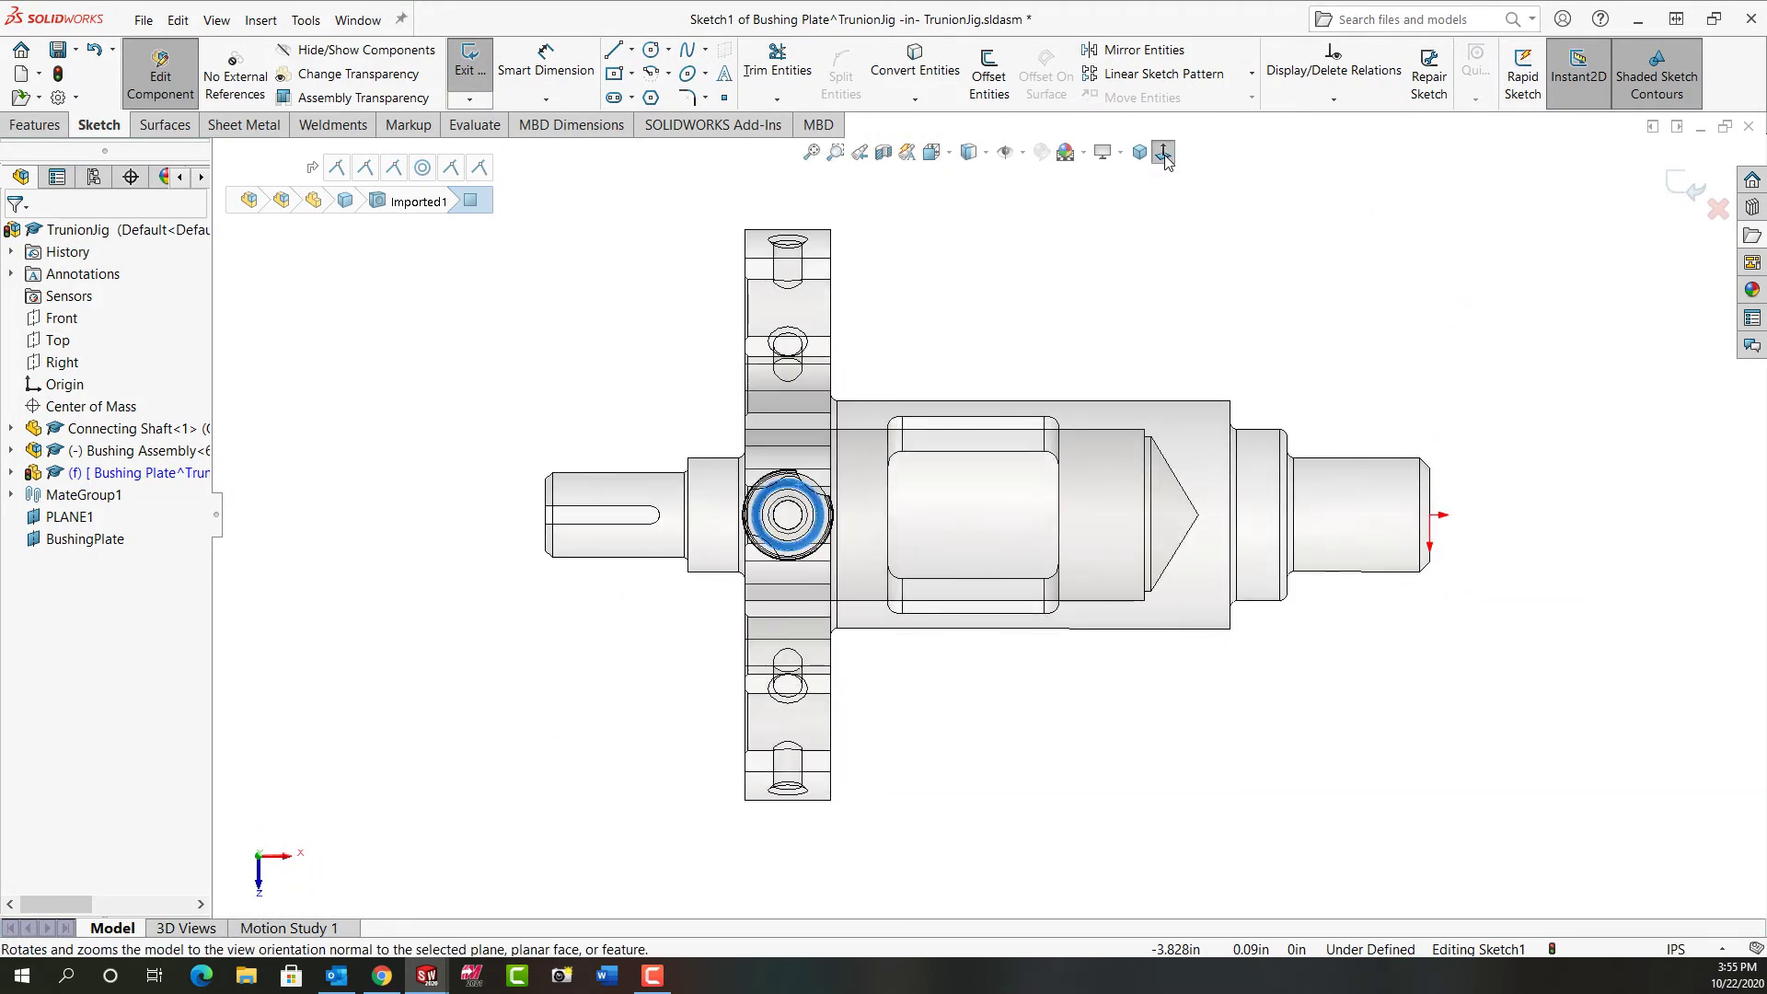
left_click(631, 74)
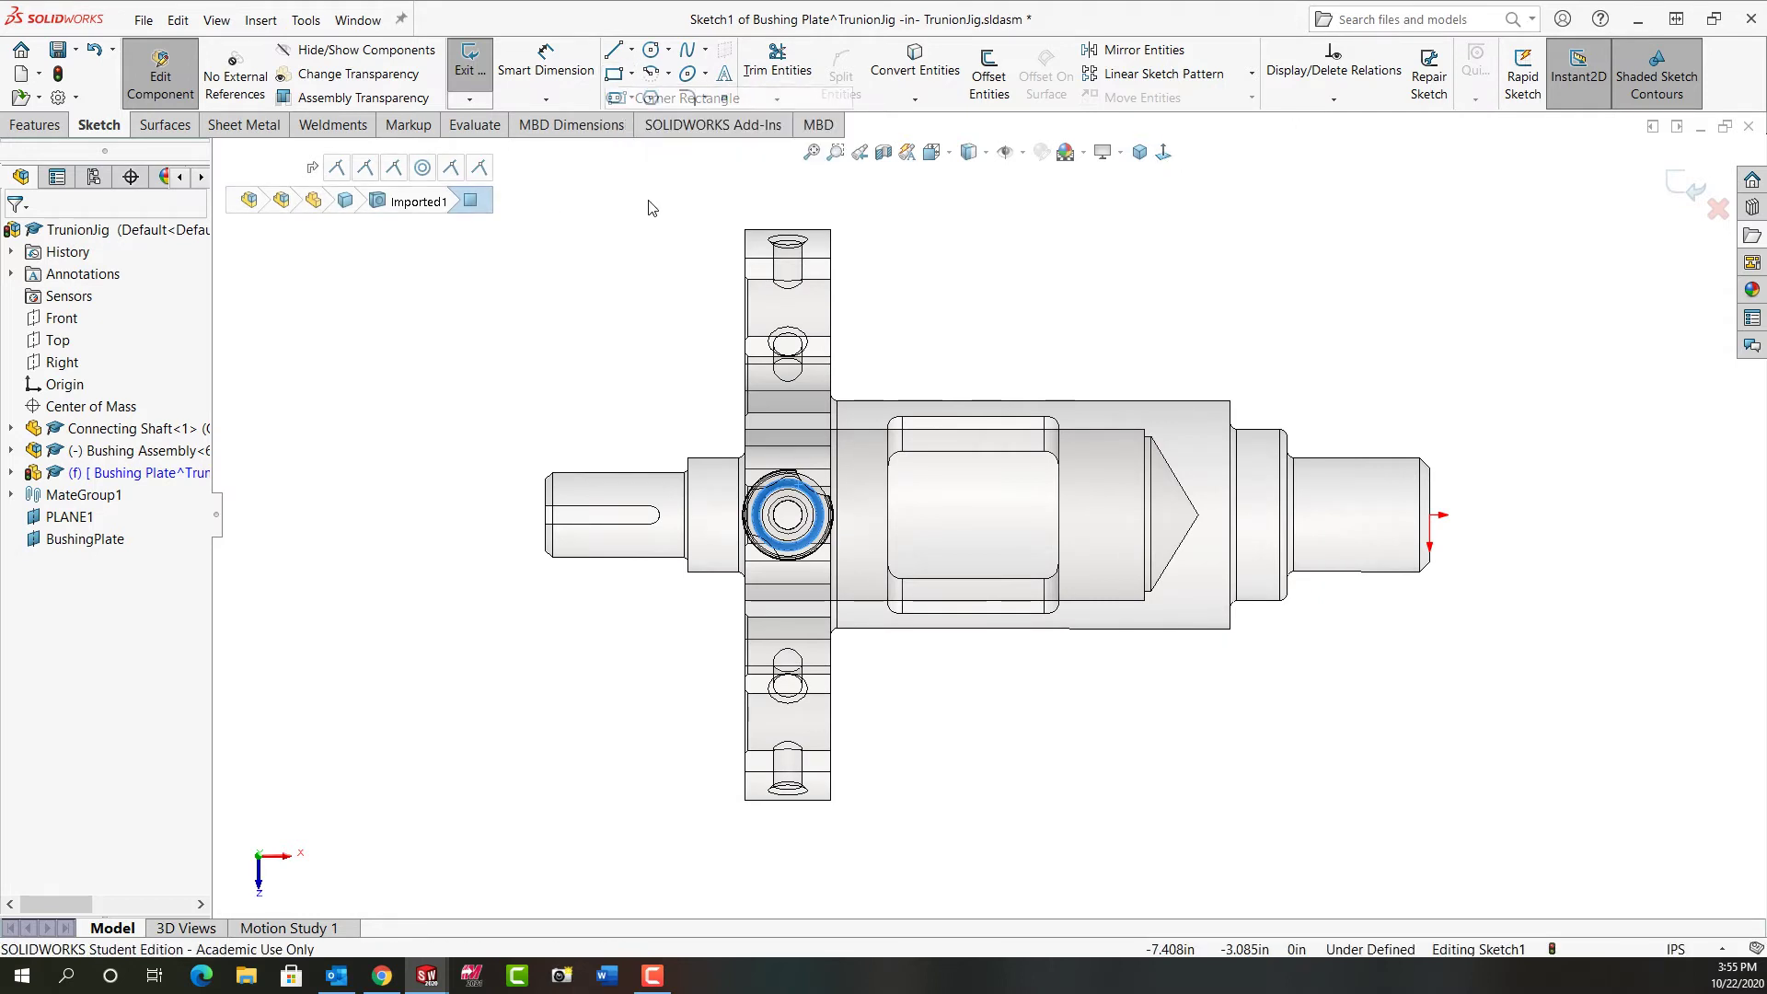
left_click(617, 222)
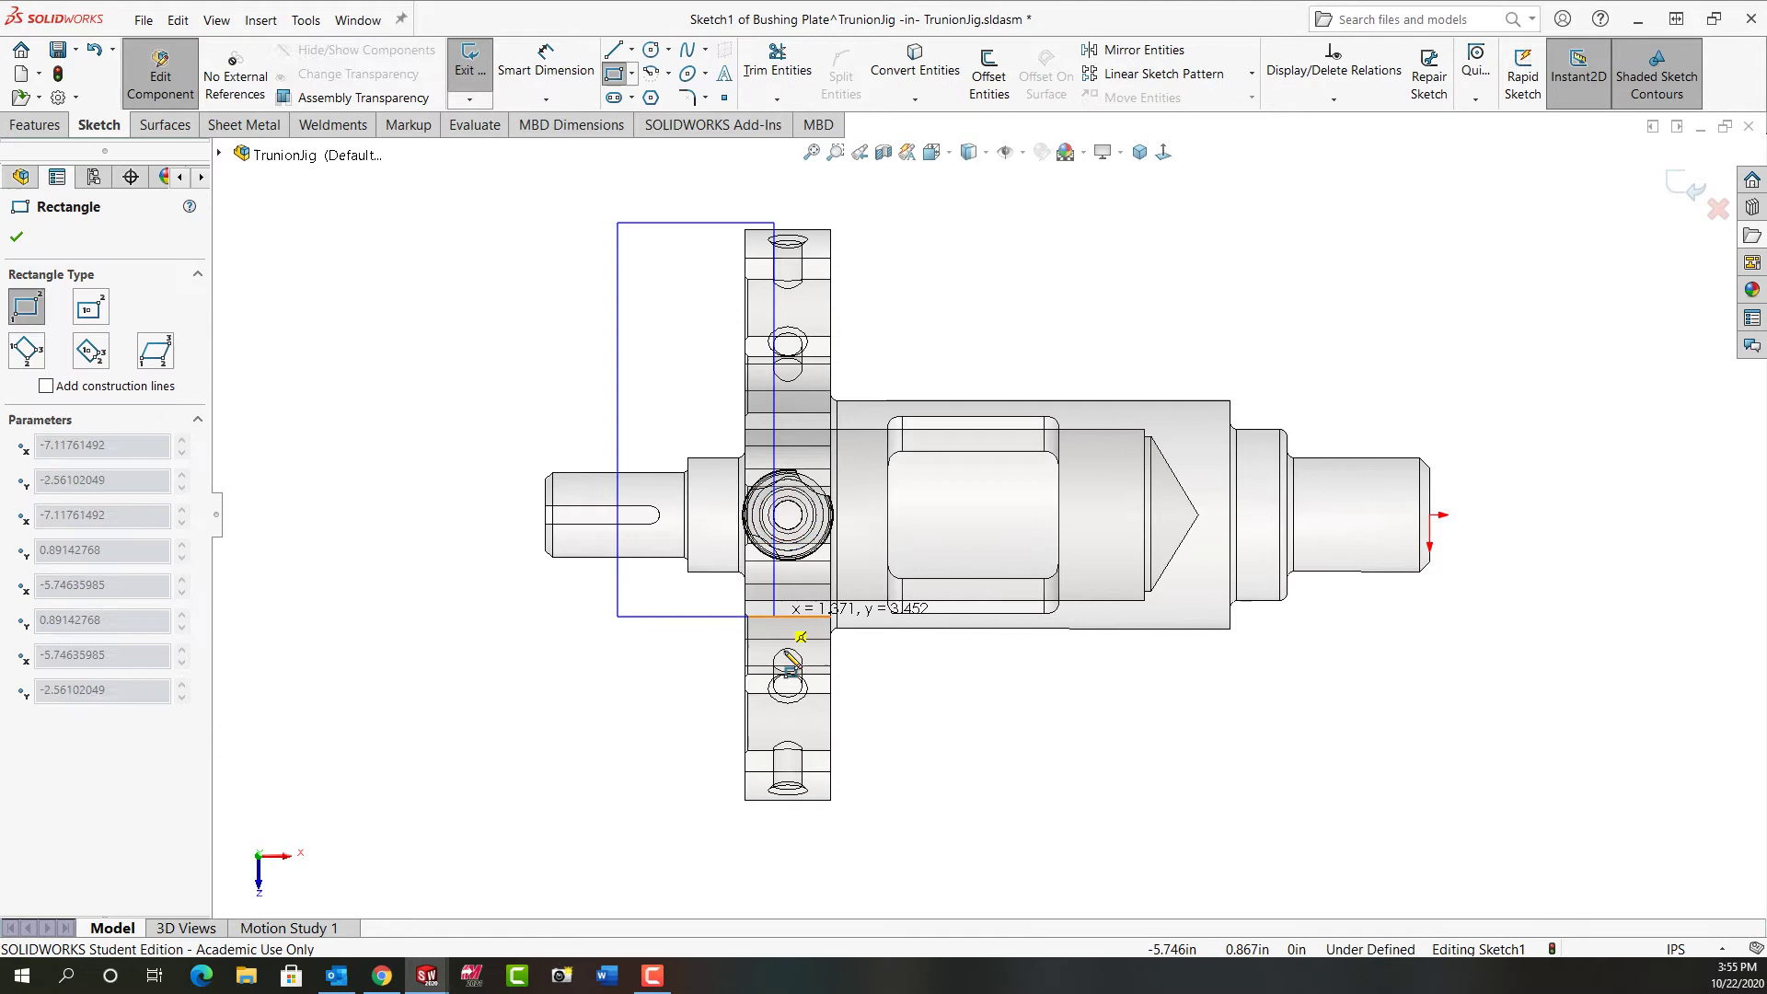
left_click(1051, 817)
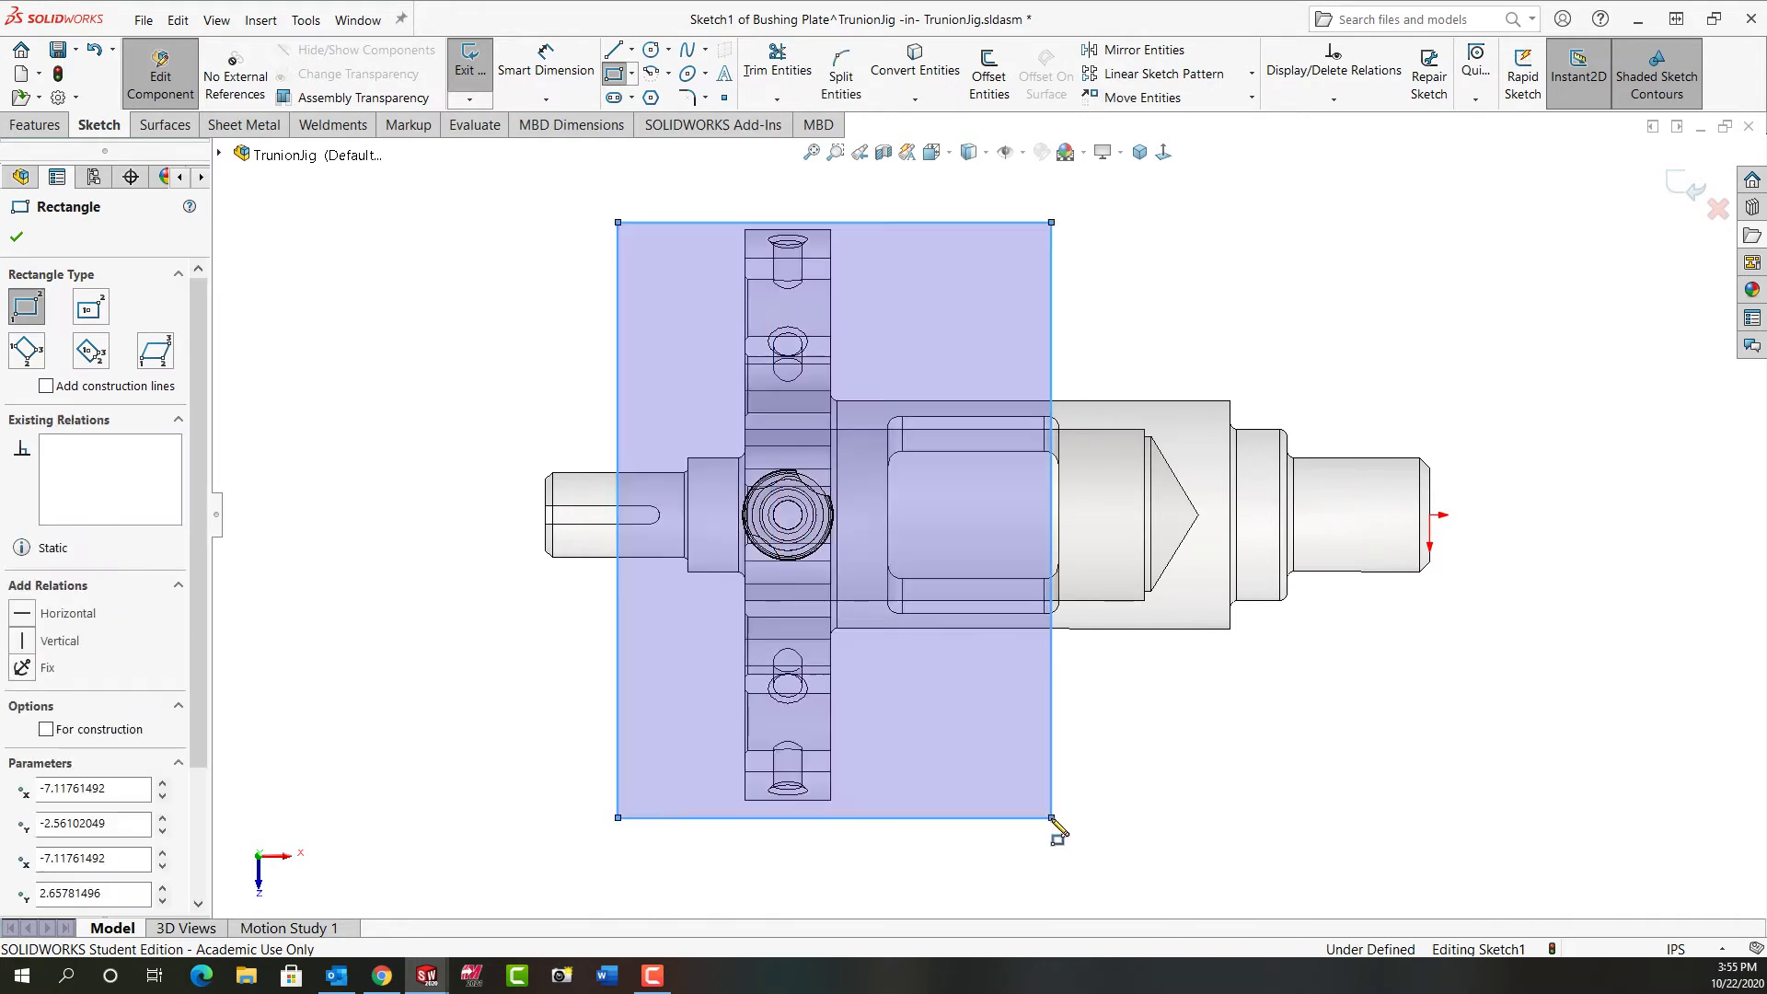
key("Escape")
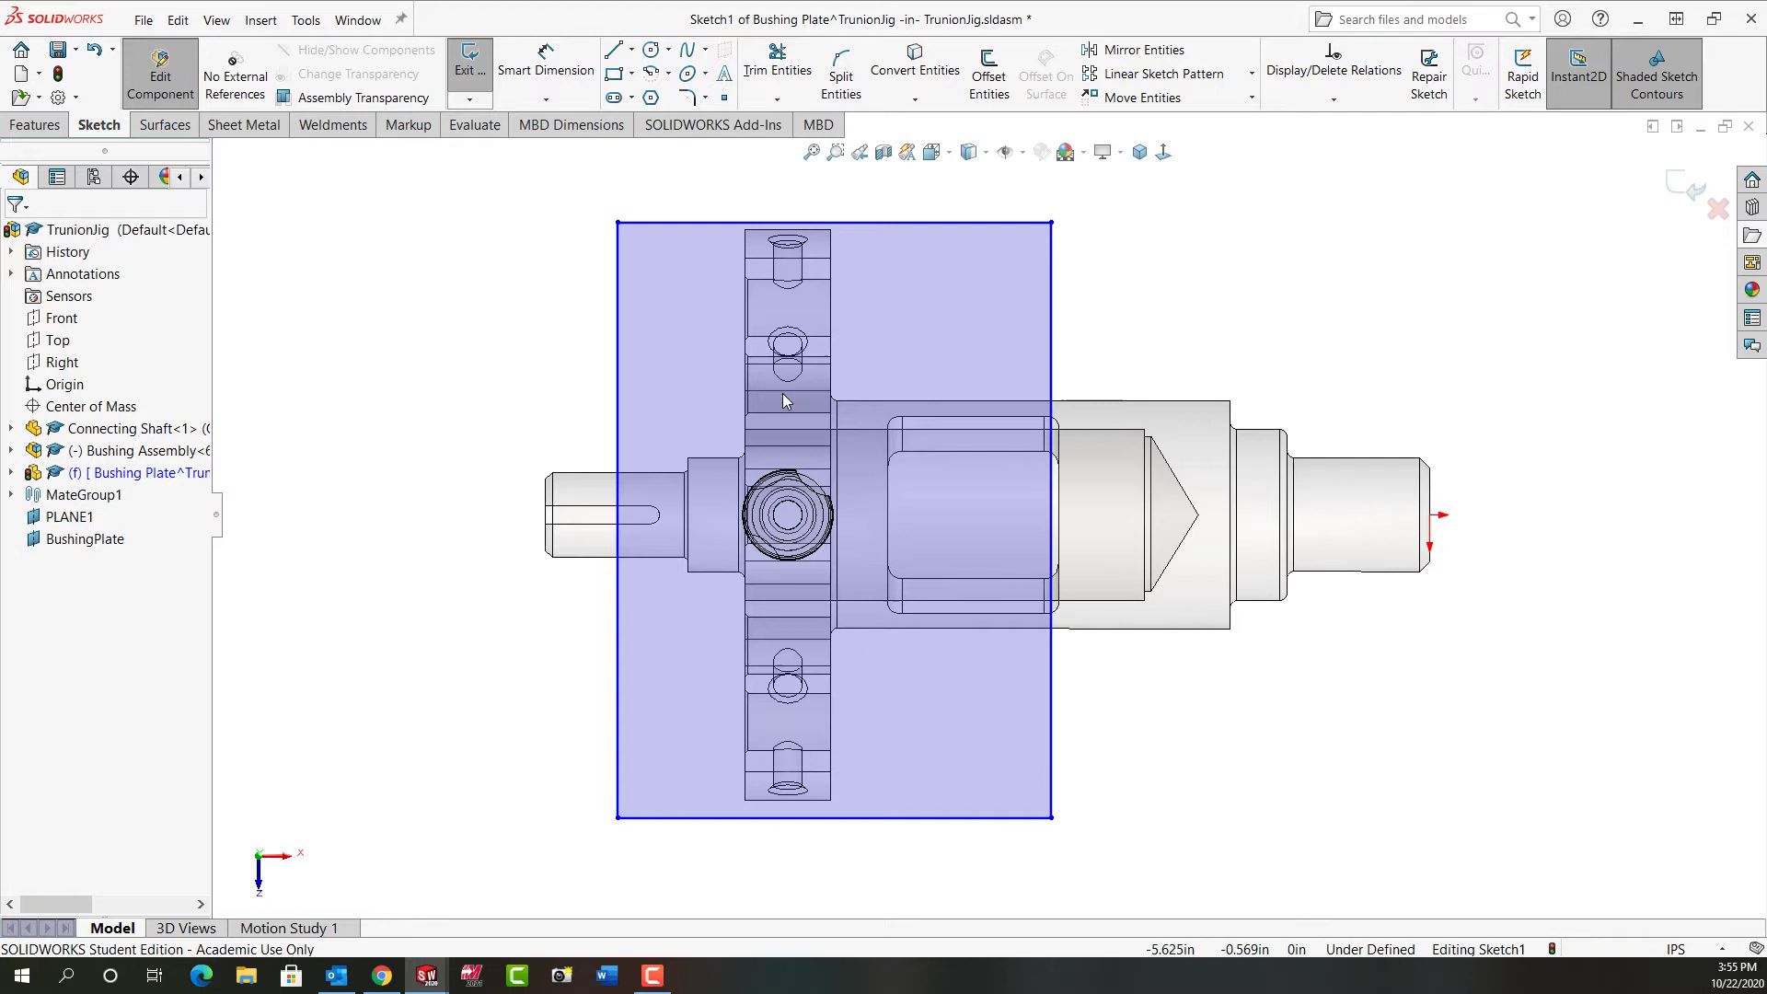
Draw a horizontal centerline from the origin and make the top and bottom edges symmetric about it.
left_click(631, 50)
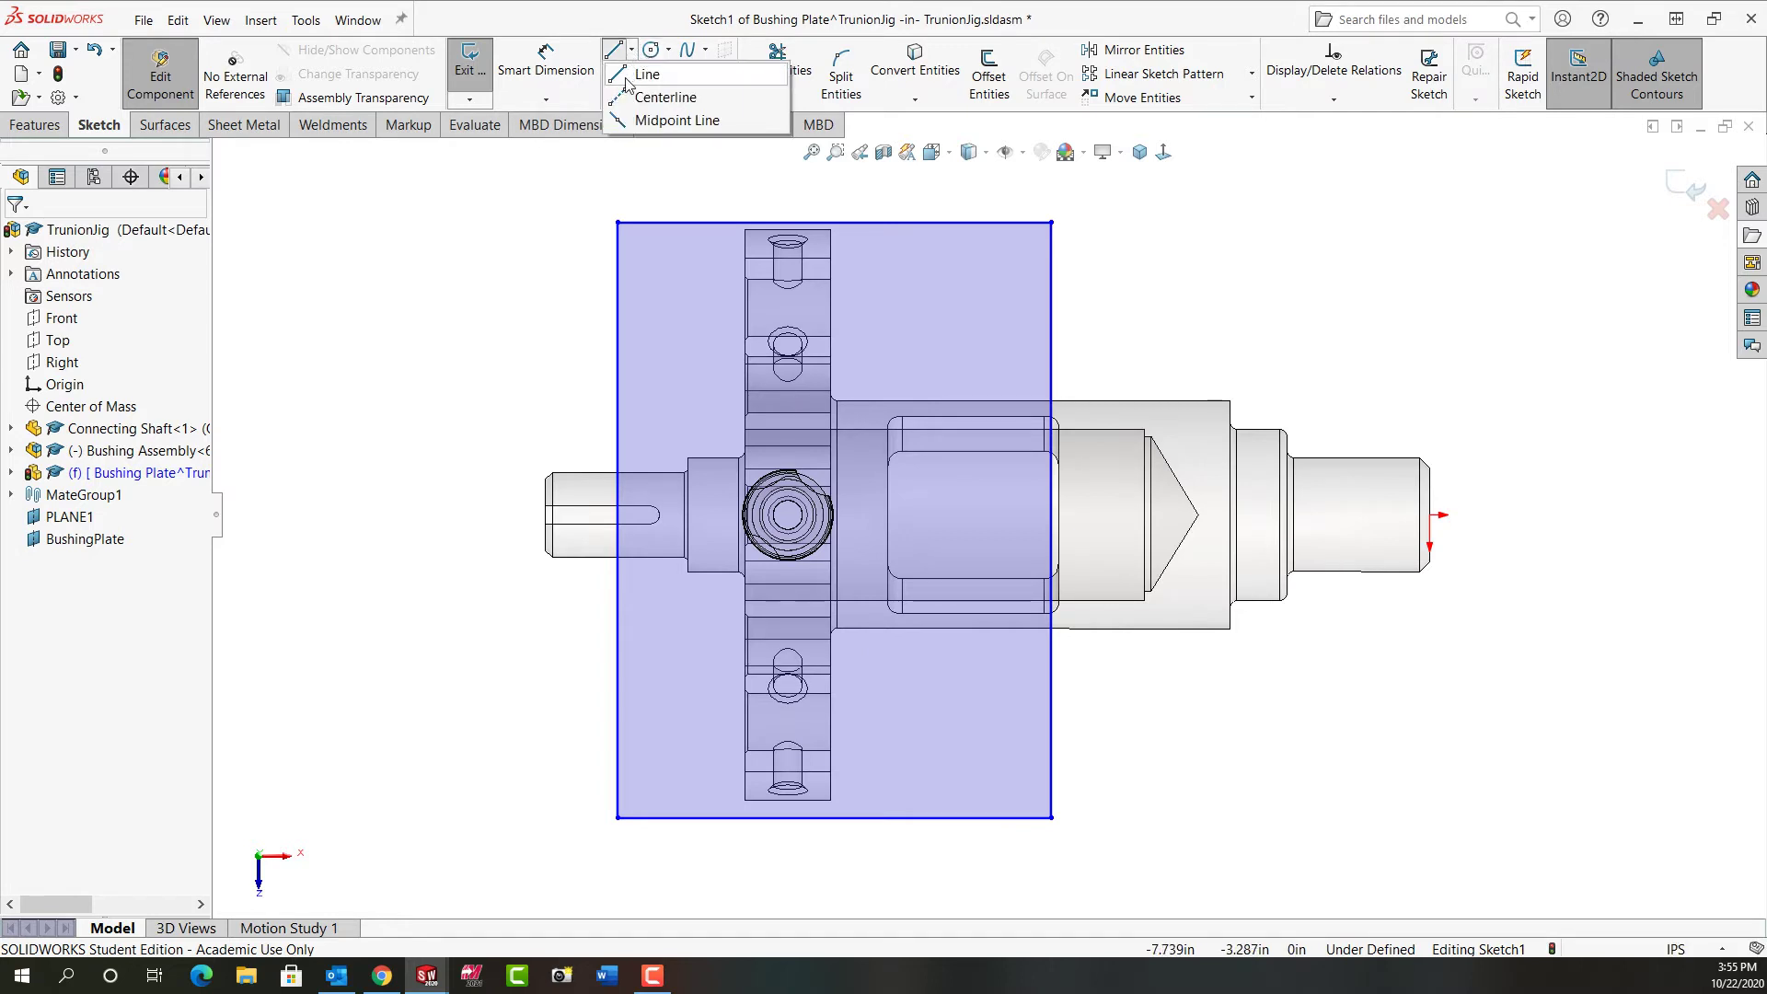
left_click(665, 98)
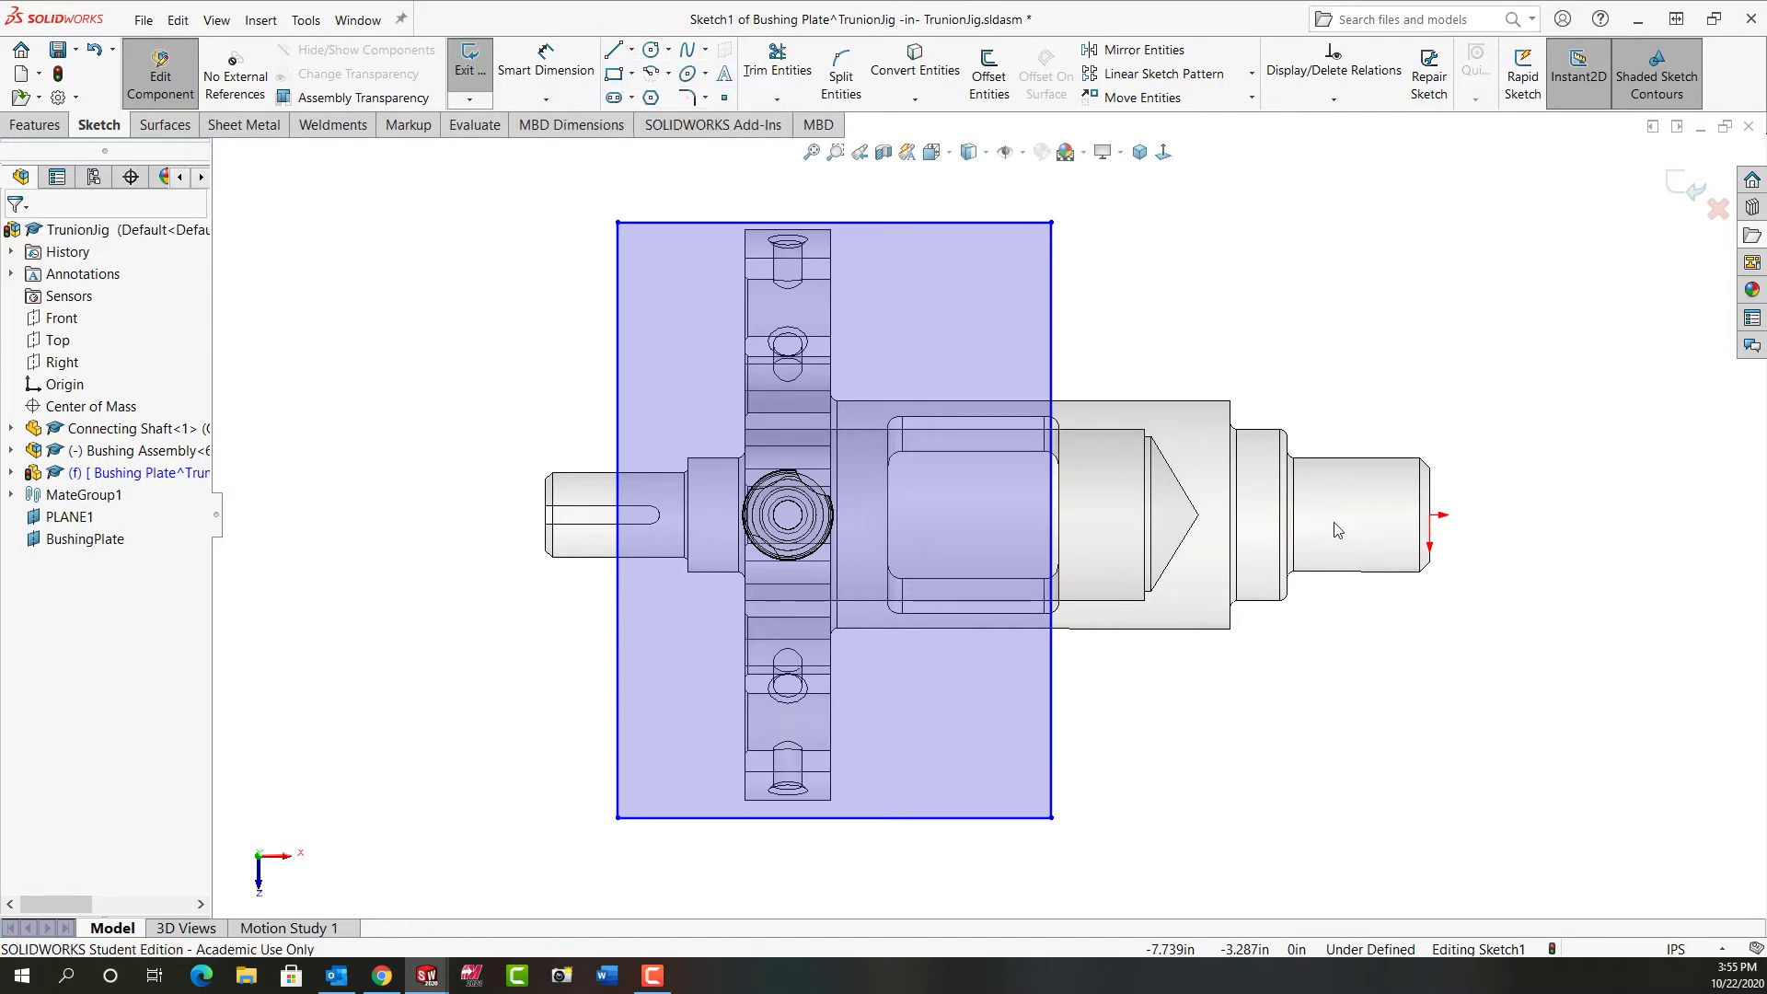
left_click(1429, 515)
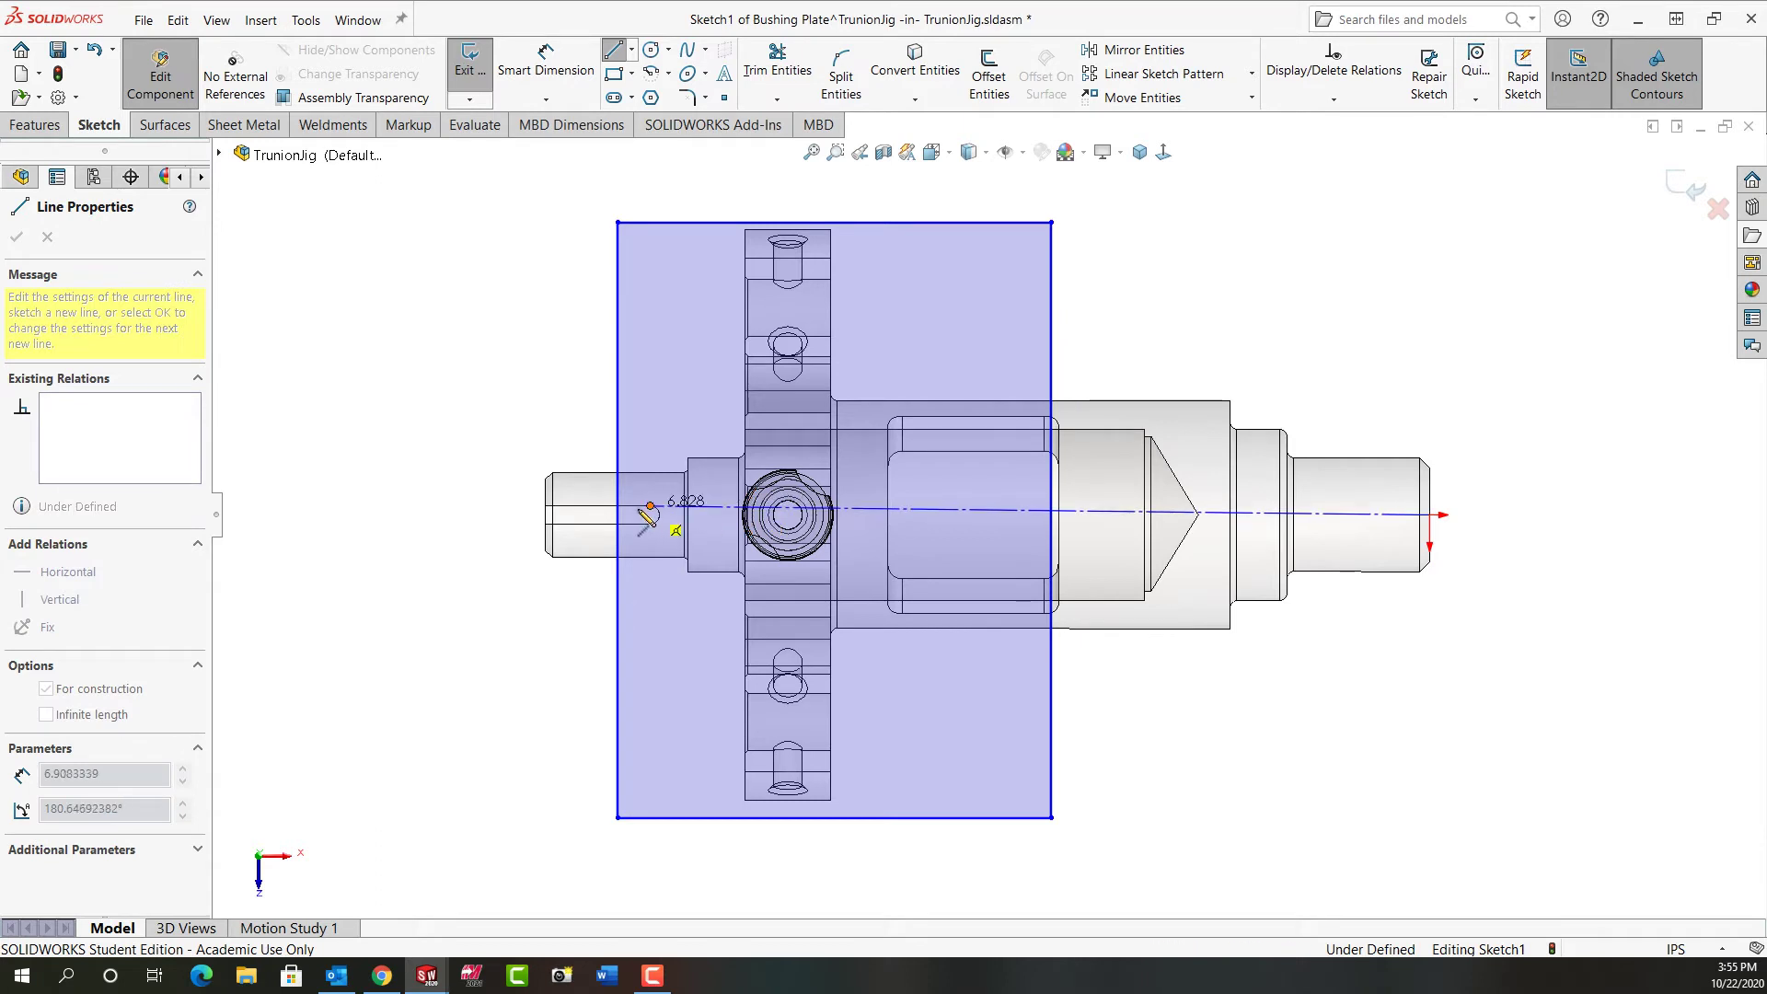
left_click(526, 516)
key("Escape")
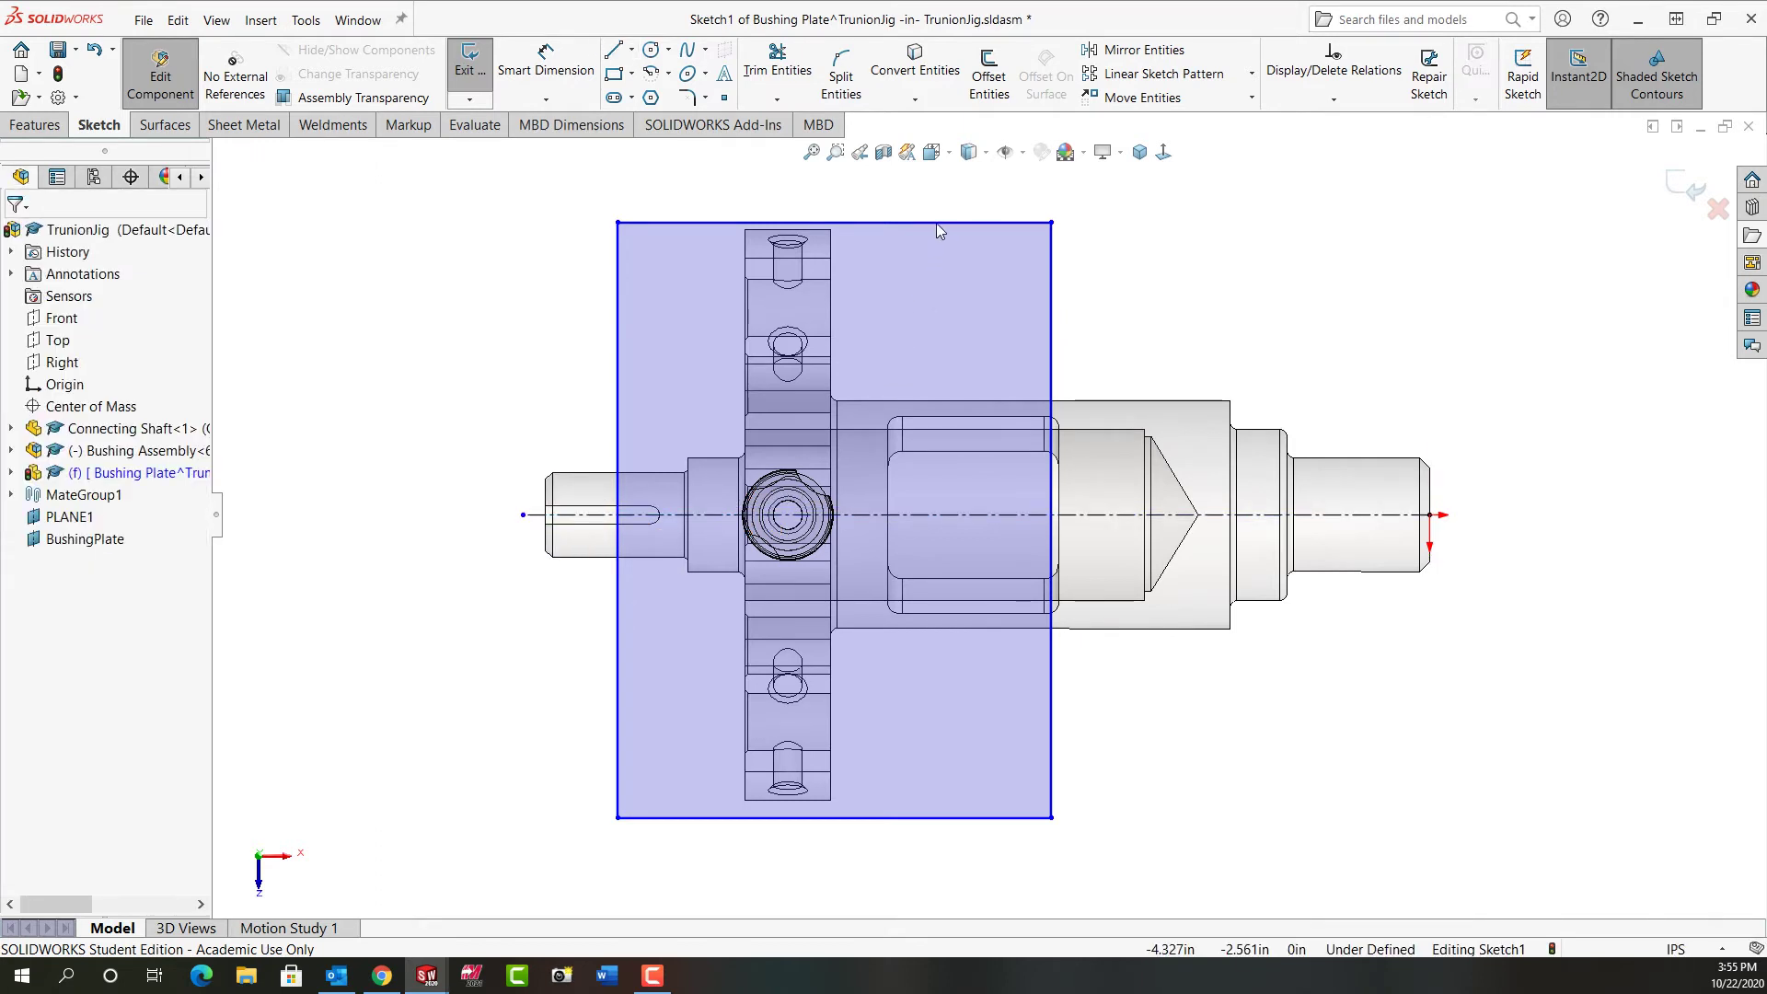
left_click(936, 817)
left_click(937, 817, "ctrl")
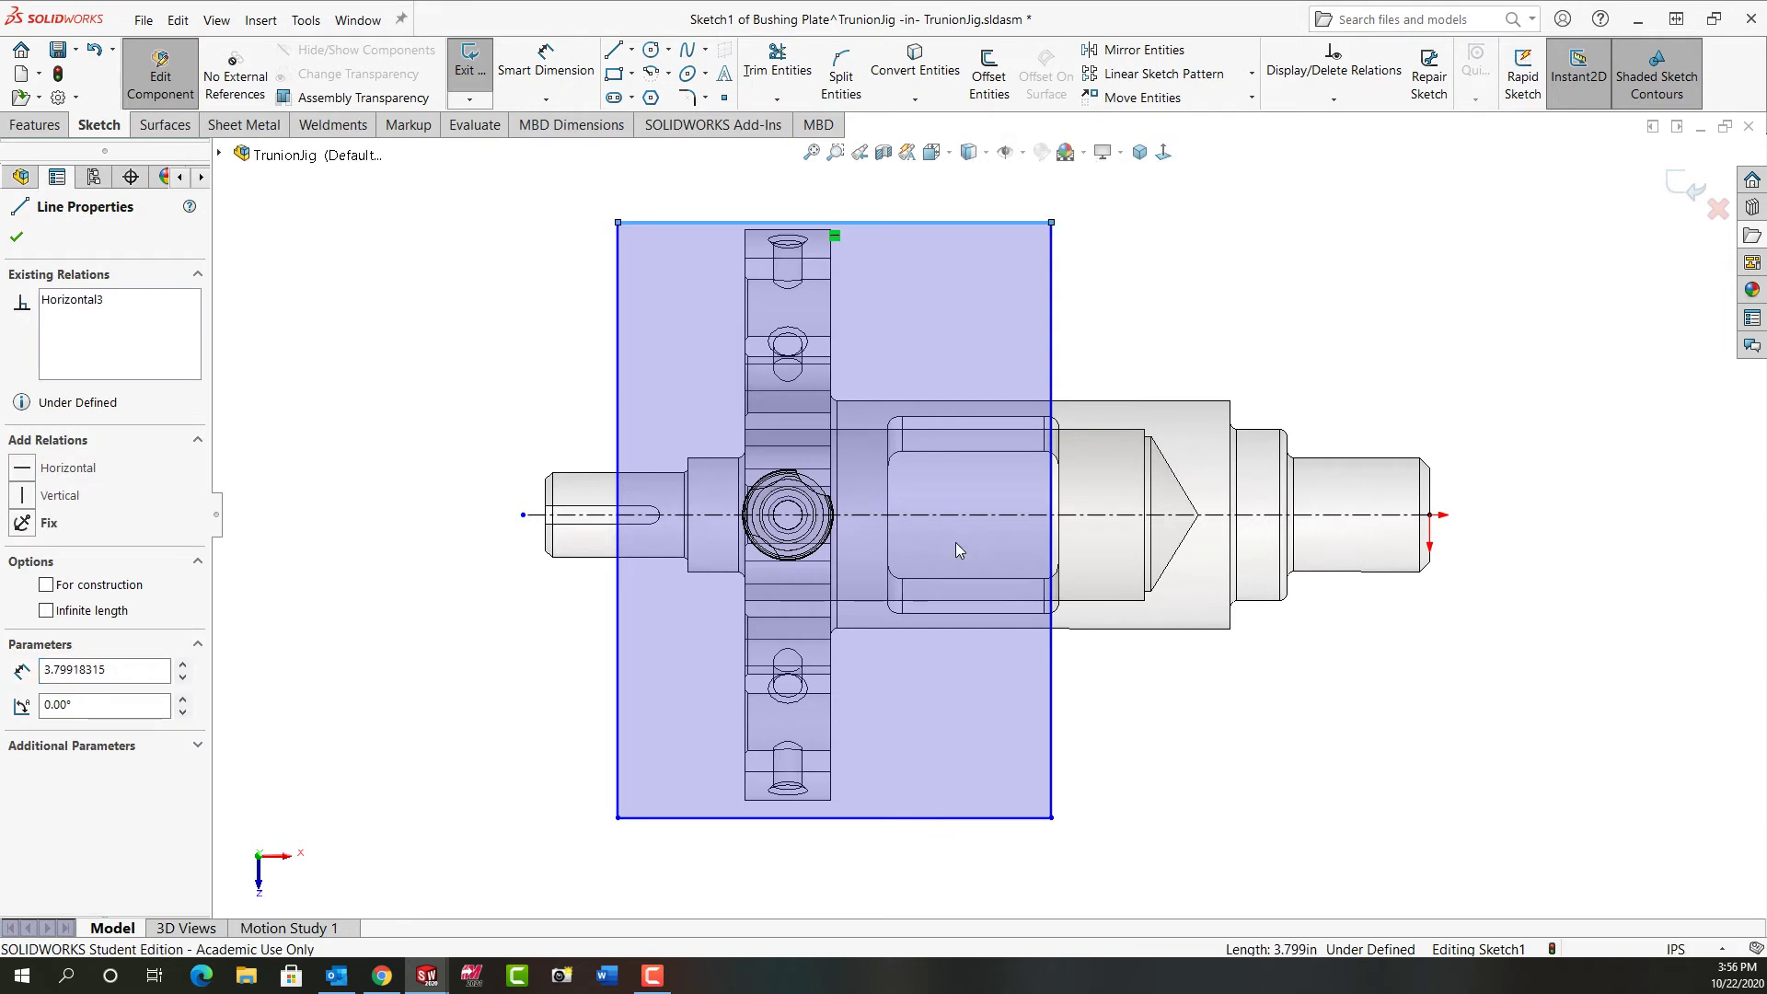
left_click(959, 515, "ctrl")
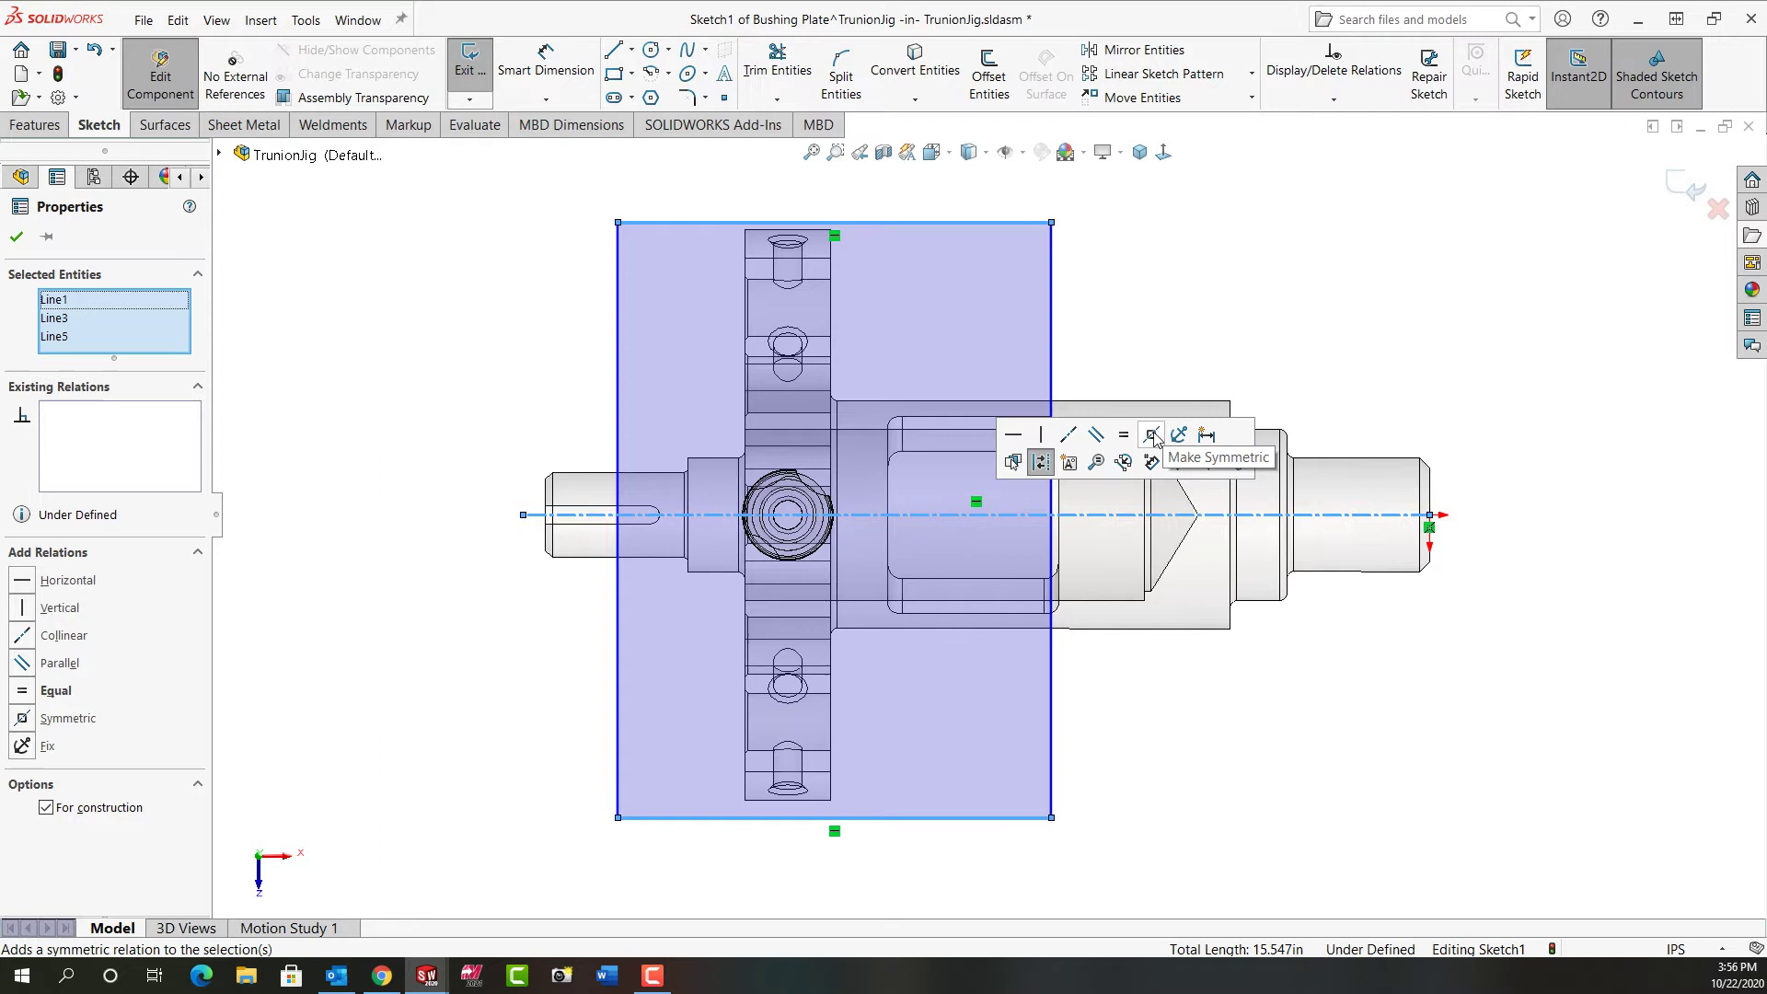
left_click(1168, 438)
left_click(1306, 822)
Dimension the rectangle with two 2.00 in widths and a 6.00 in height.
right_click_drag(1307, 822, 1294, 671)
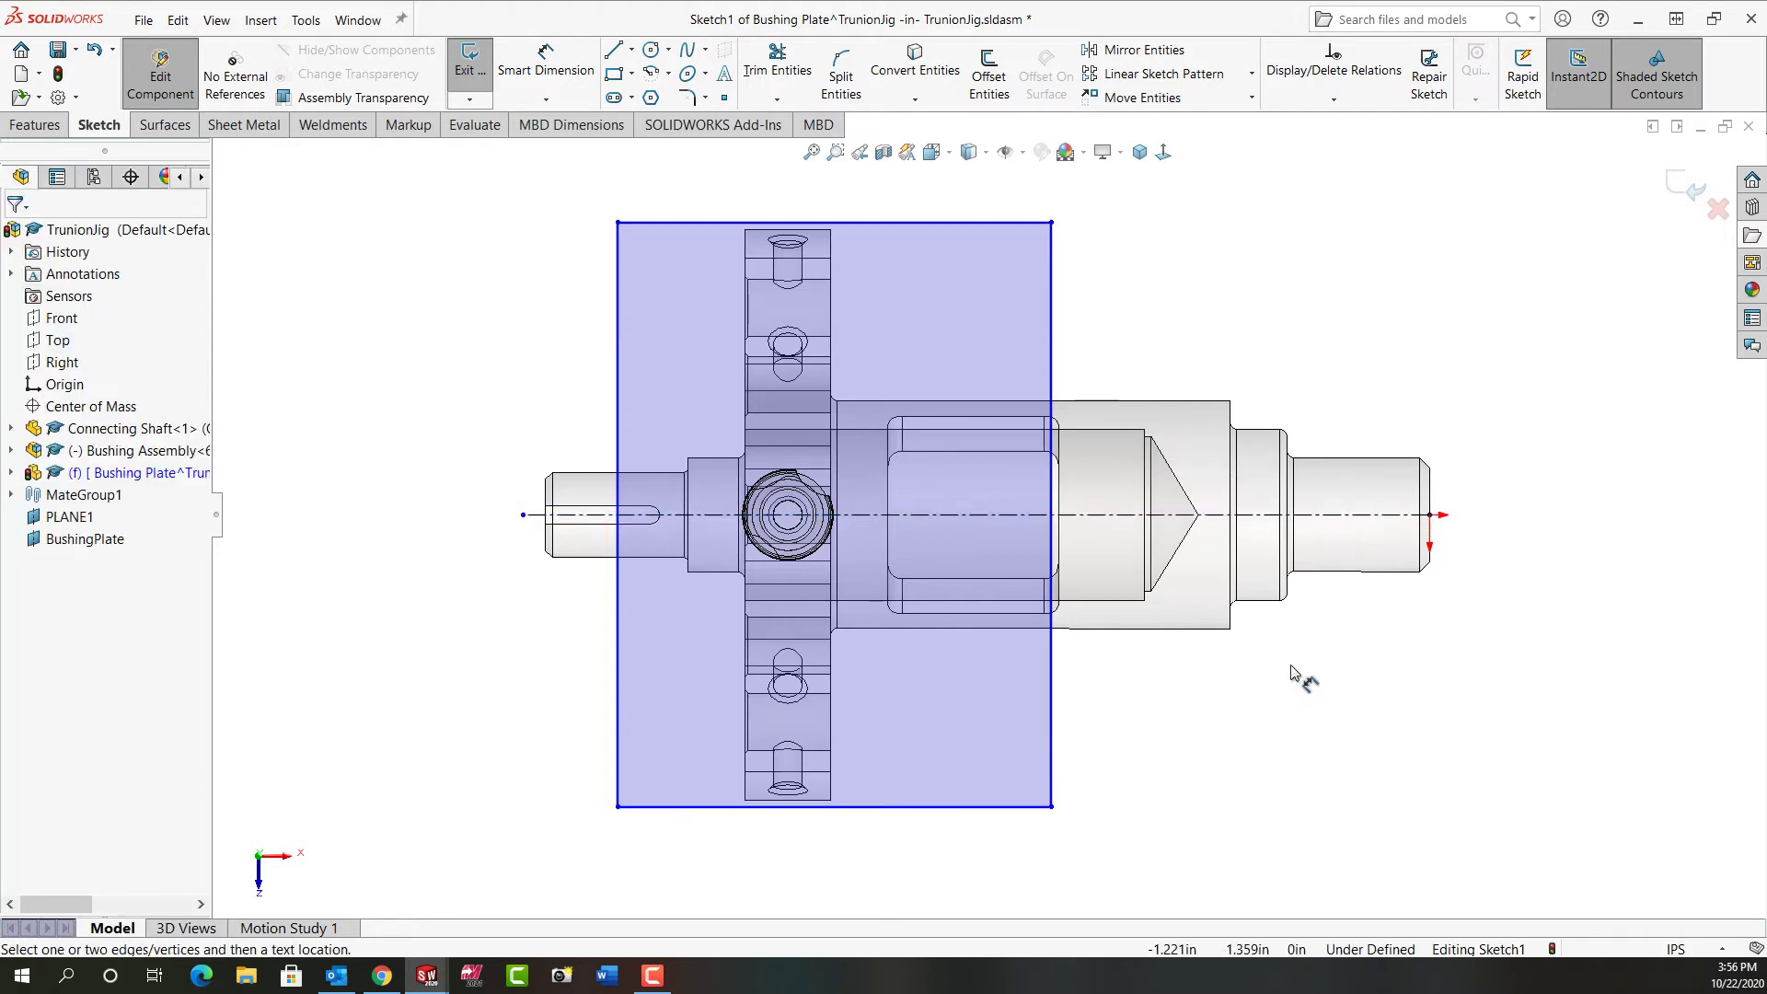
left_click(833, 729)
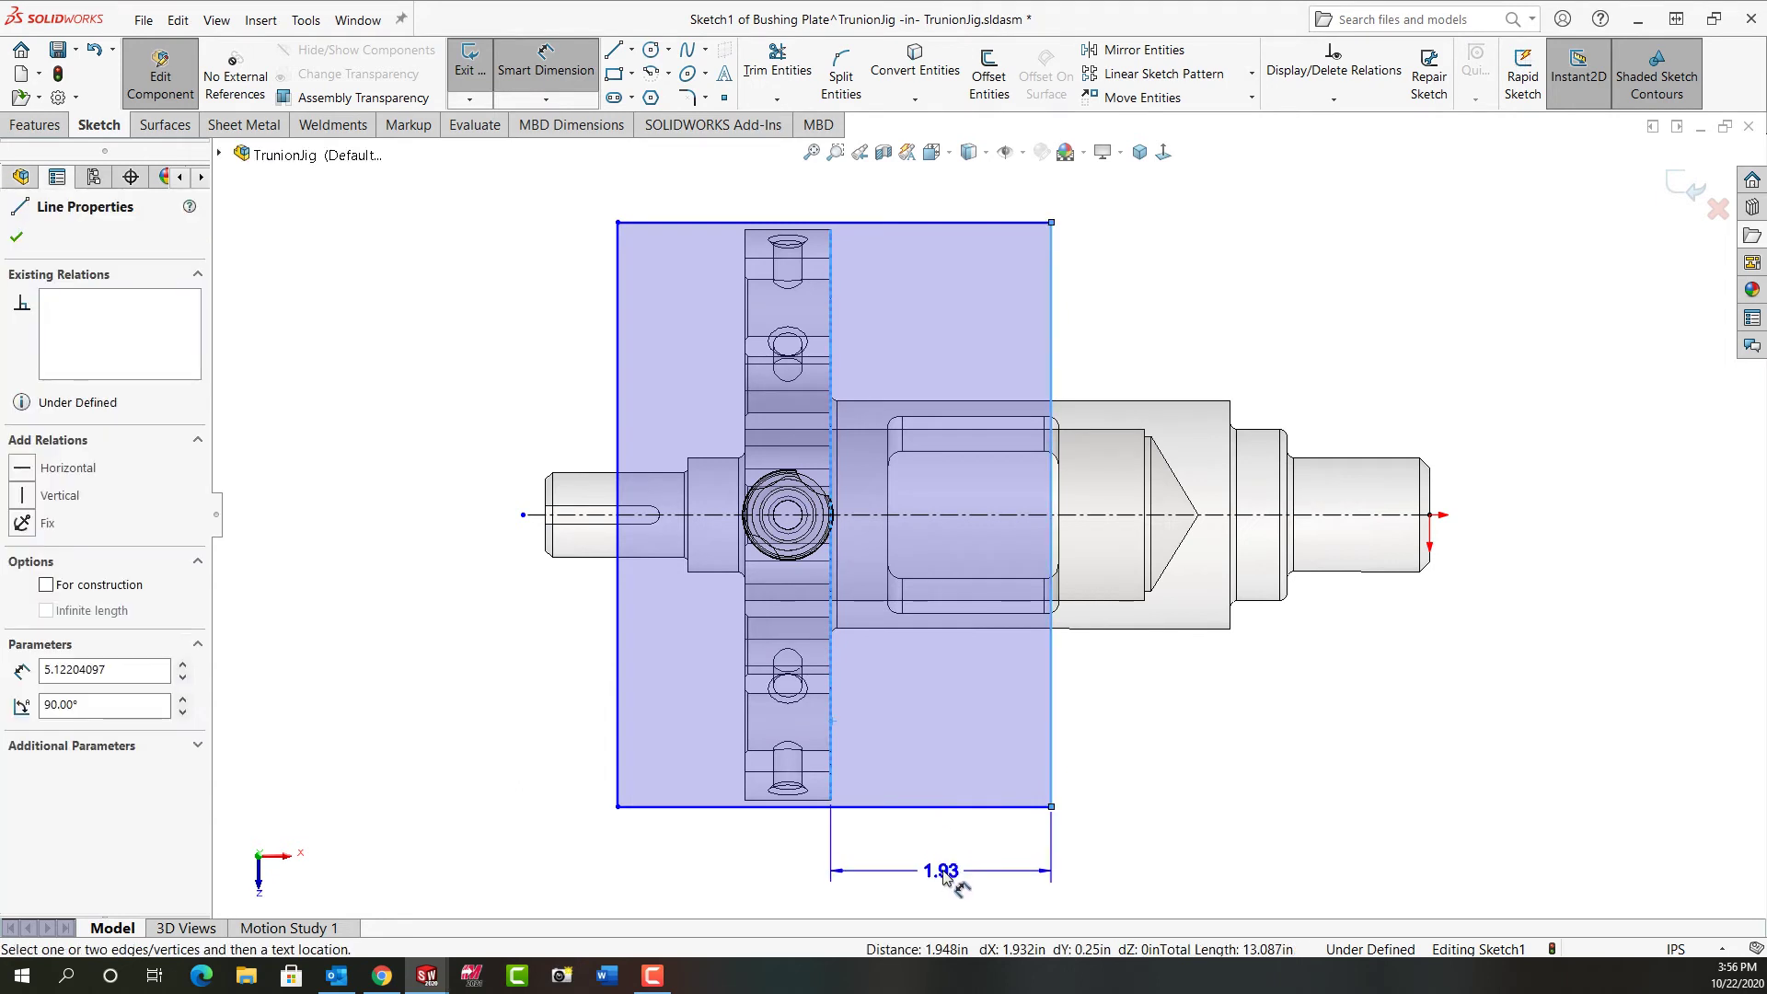
left_click(945, 870)
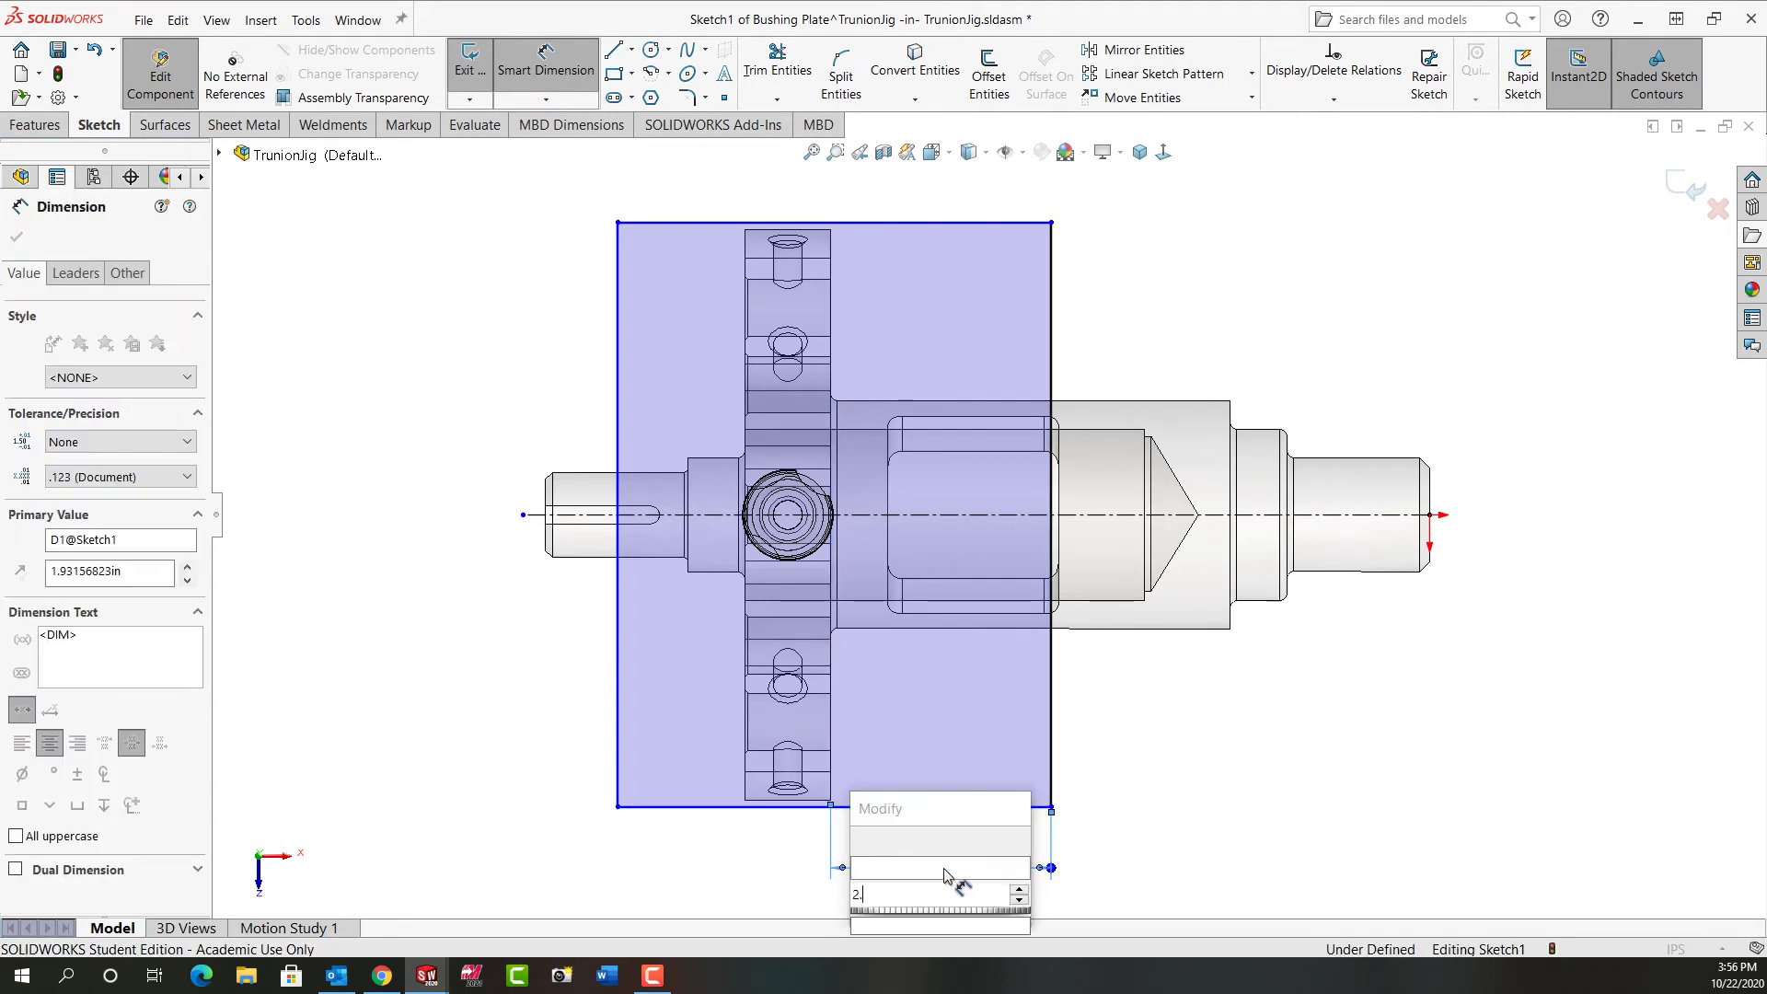
key("Return")
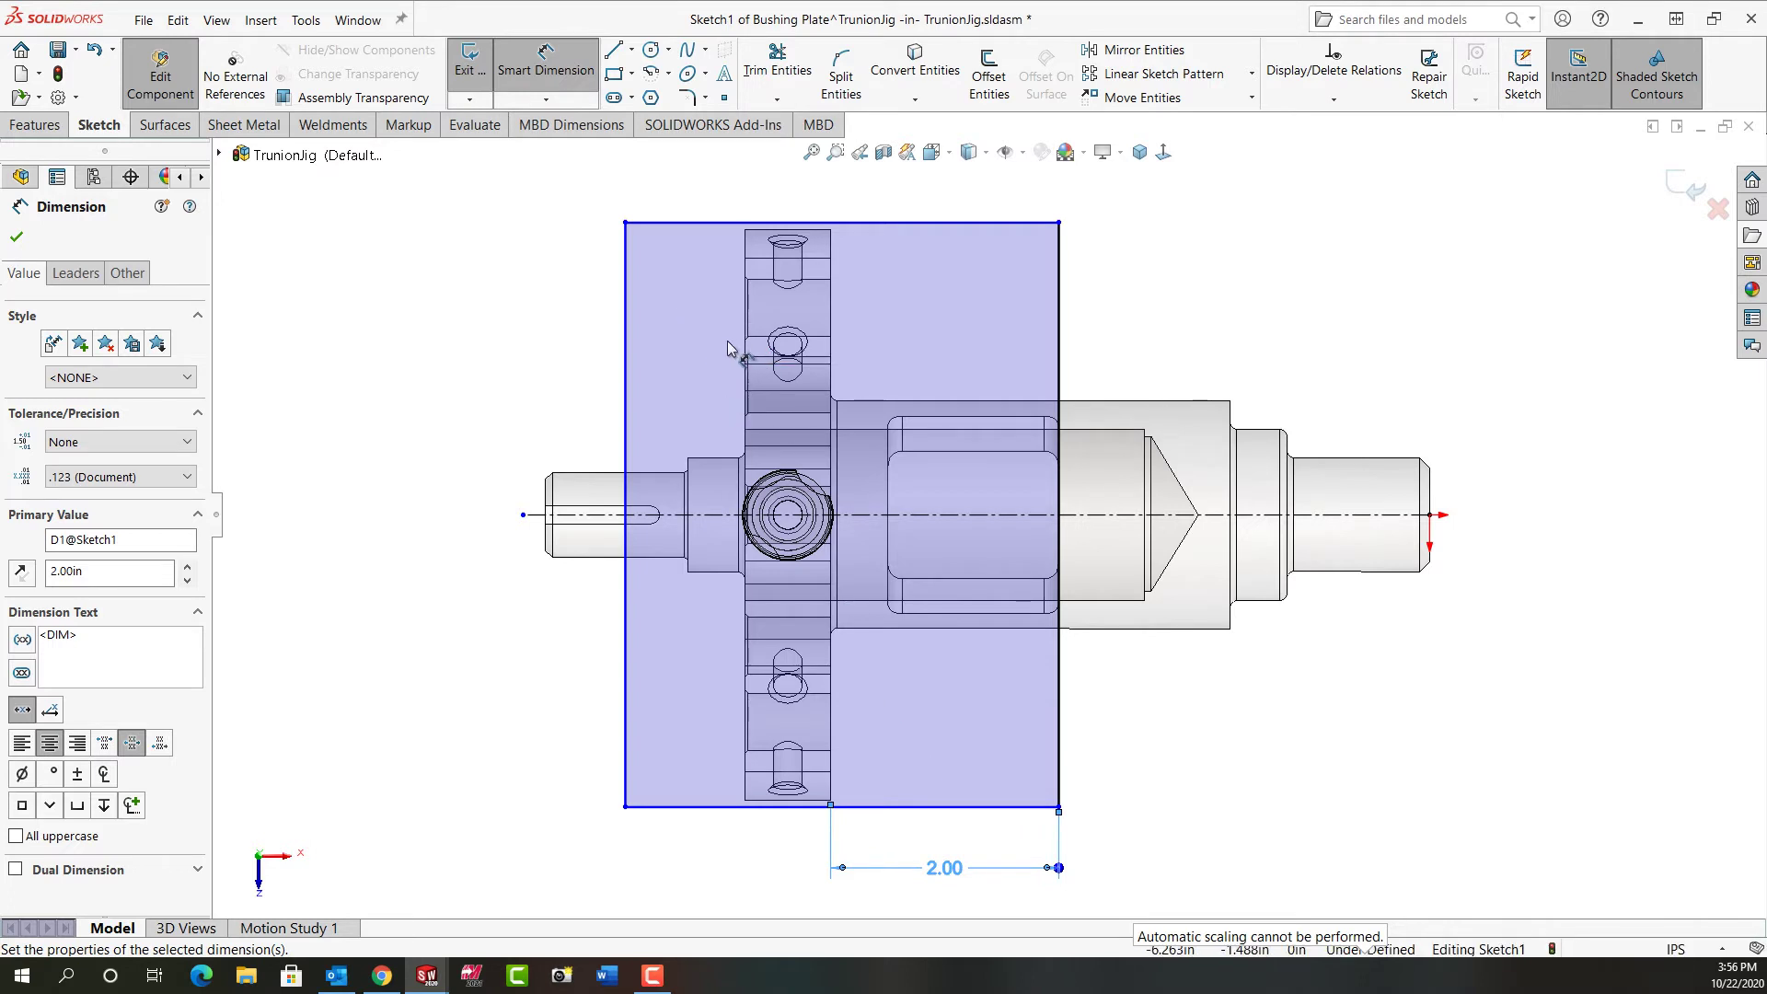
left_click(627, 379)
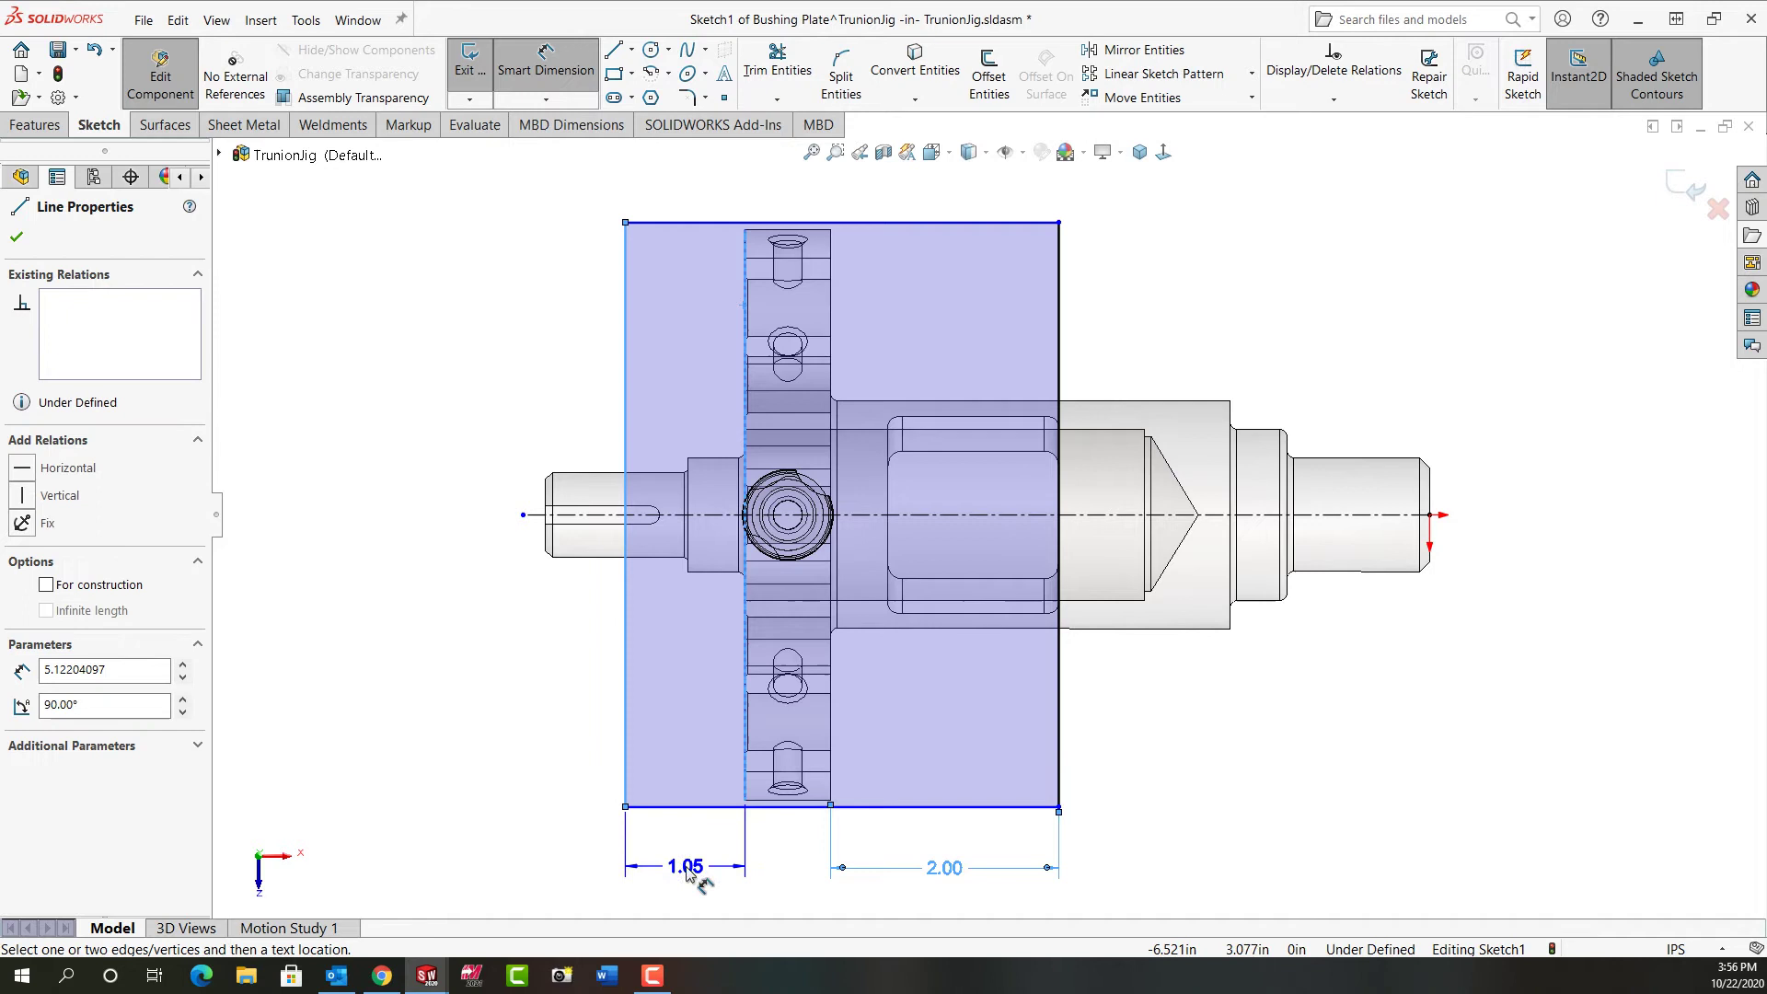
left_click(686, 872)
type("2.")
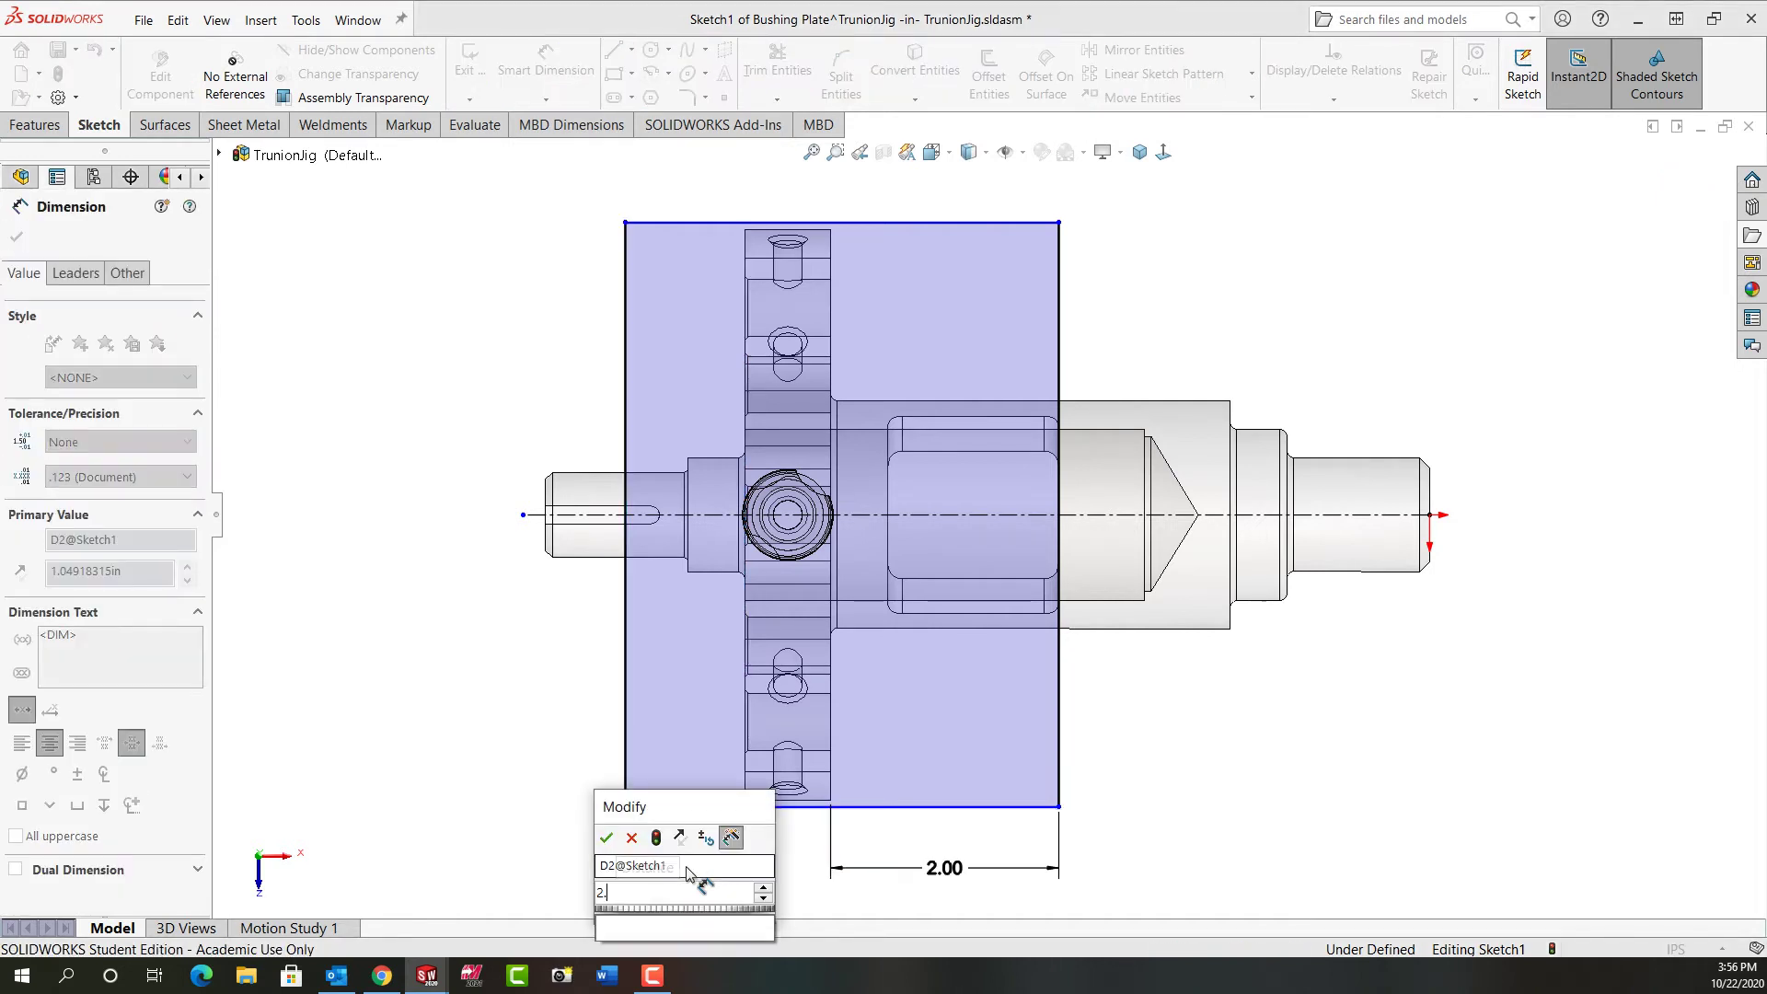
key("Return")
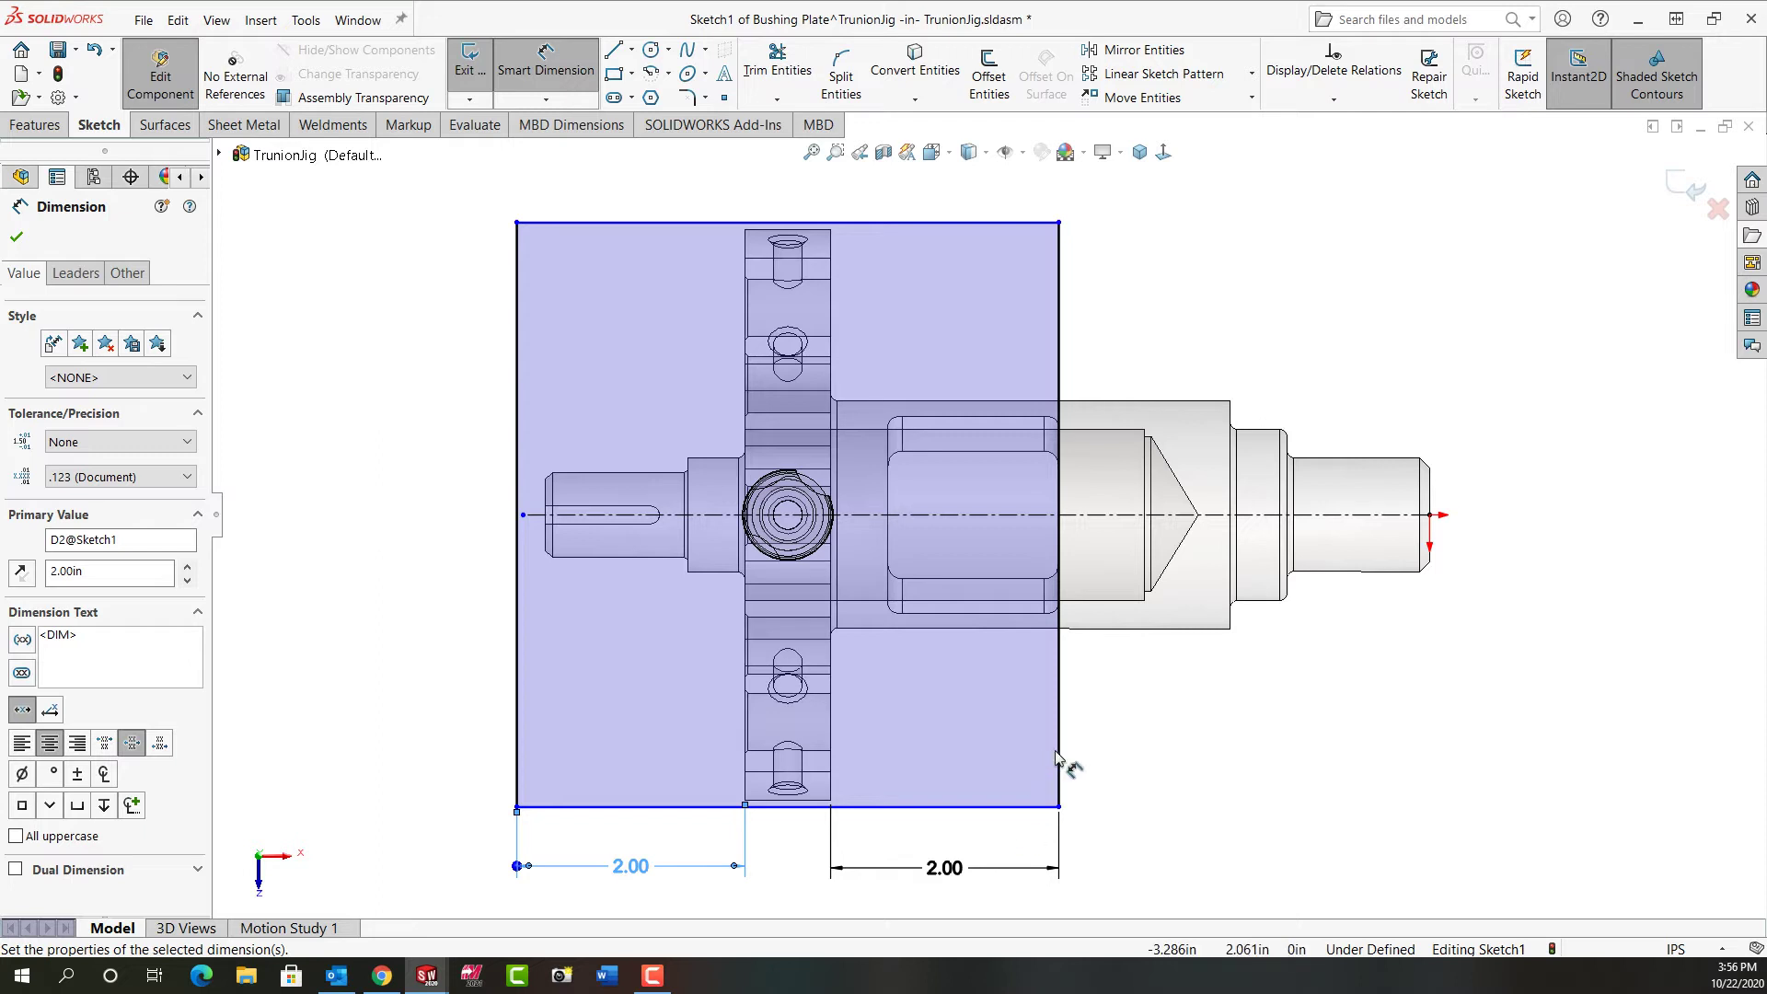
left_click(1164, 736)
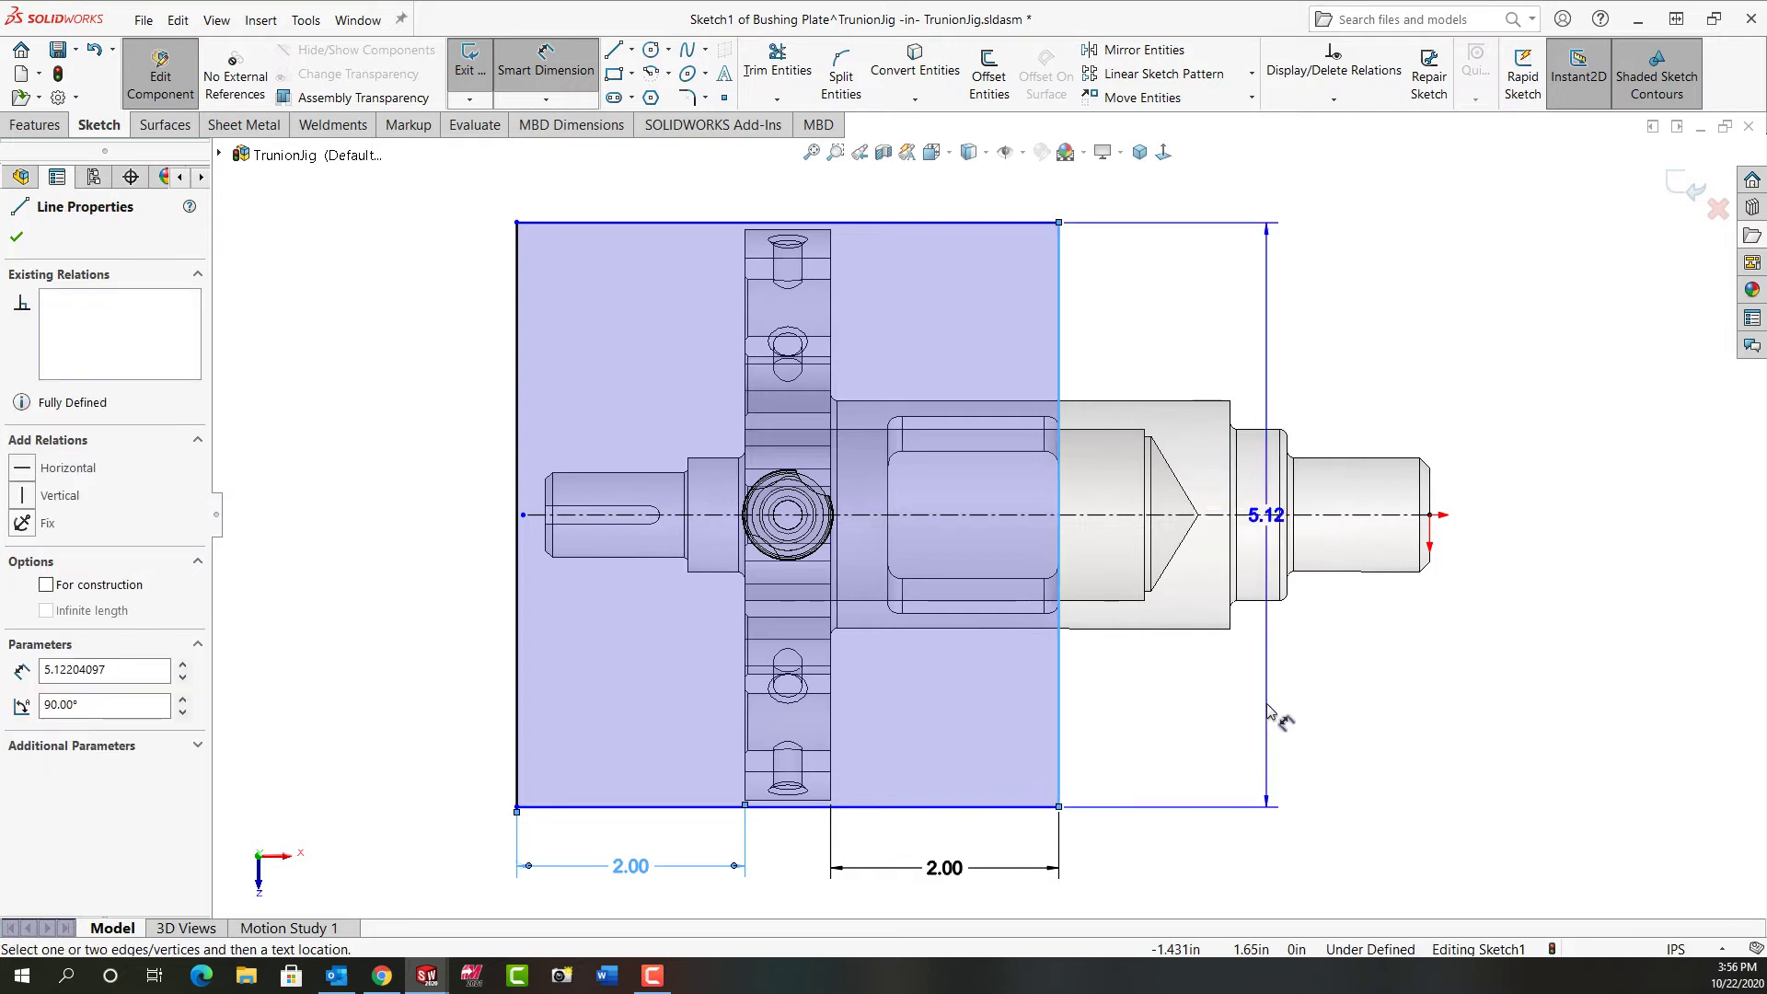
left_click(1270, 714)
type("6.")
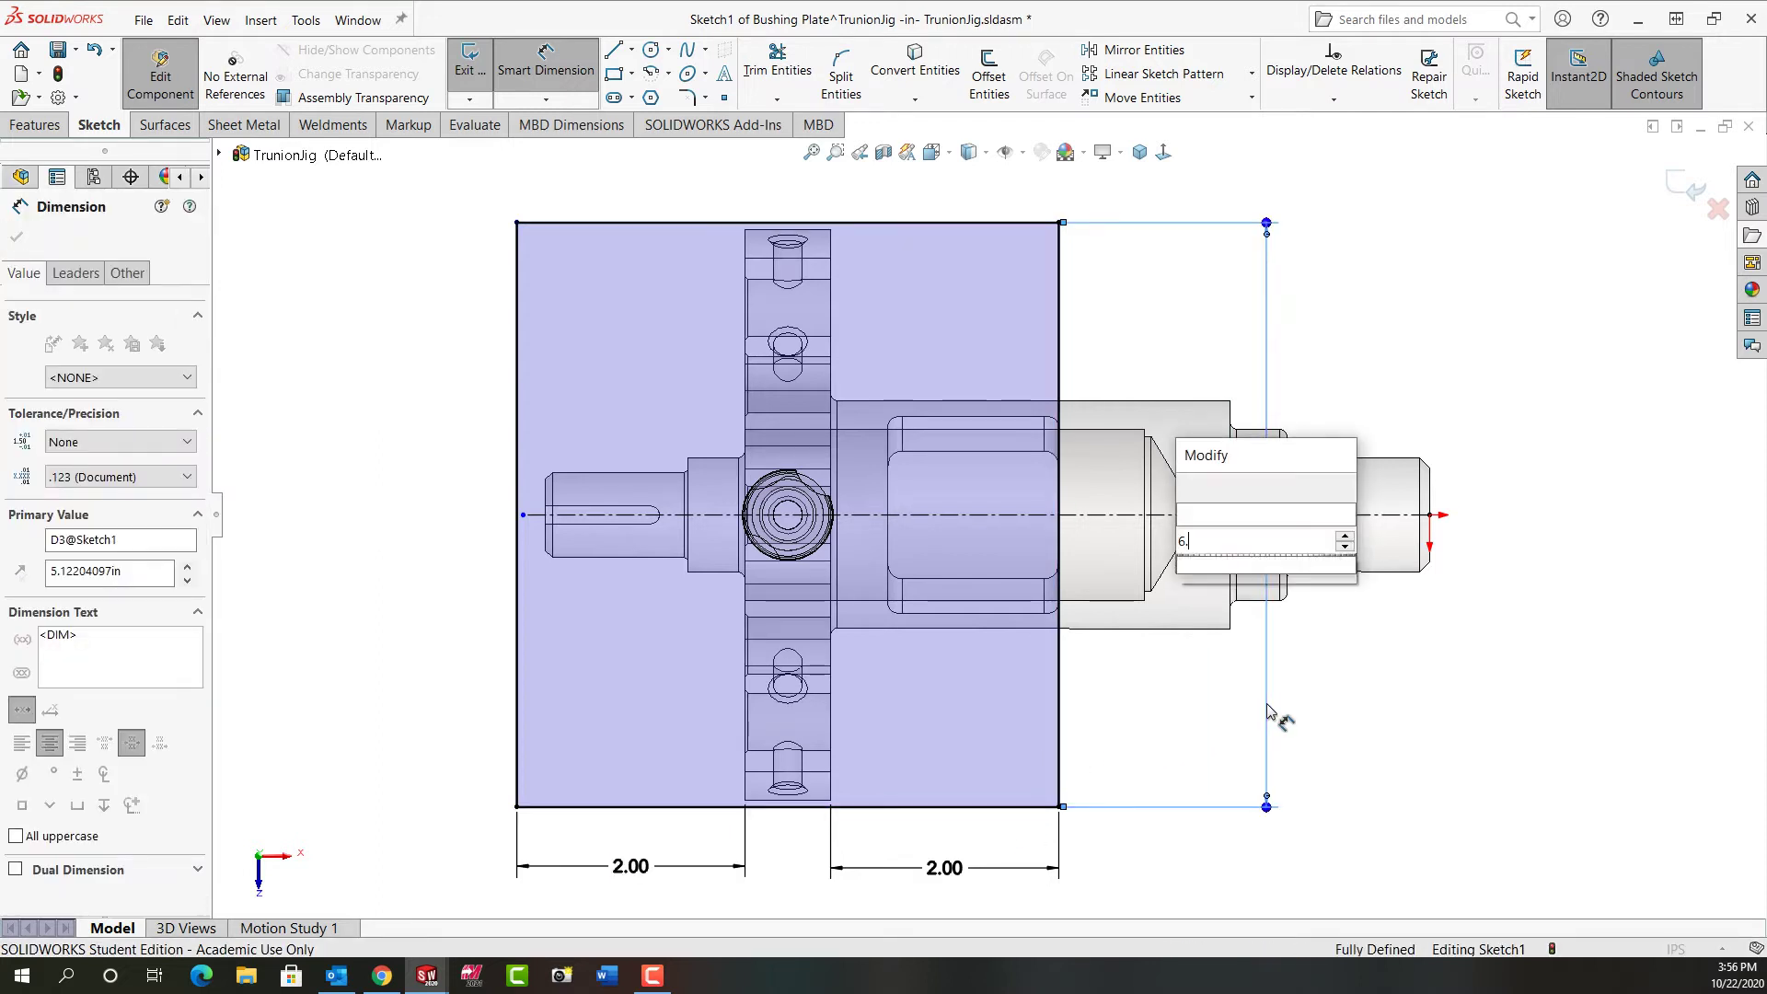
key("Return")
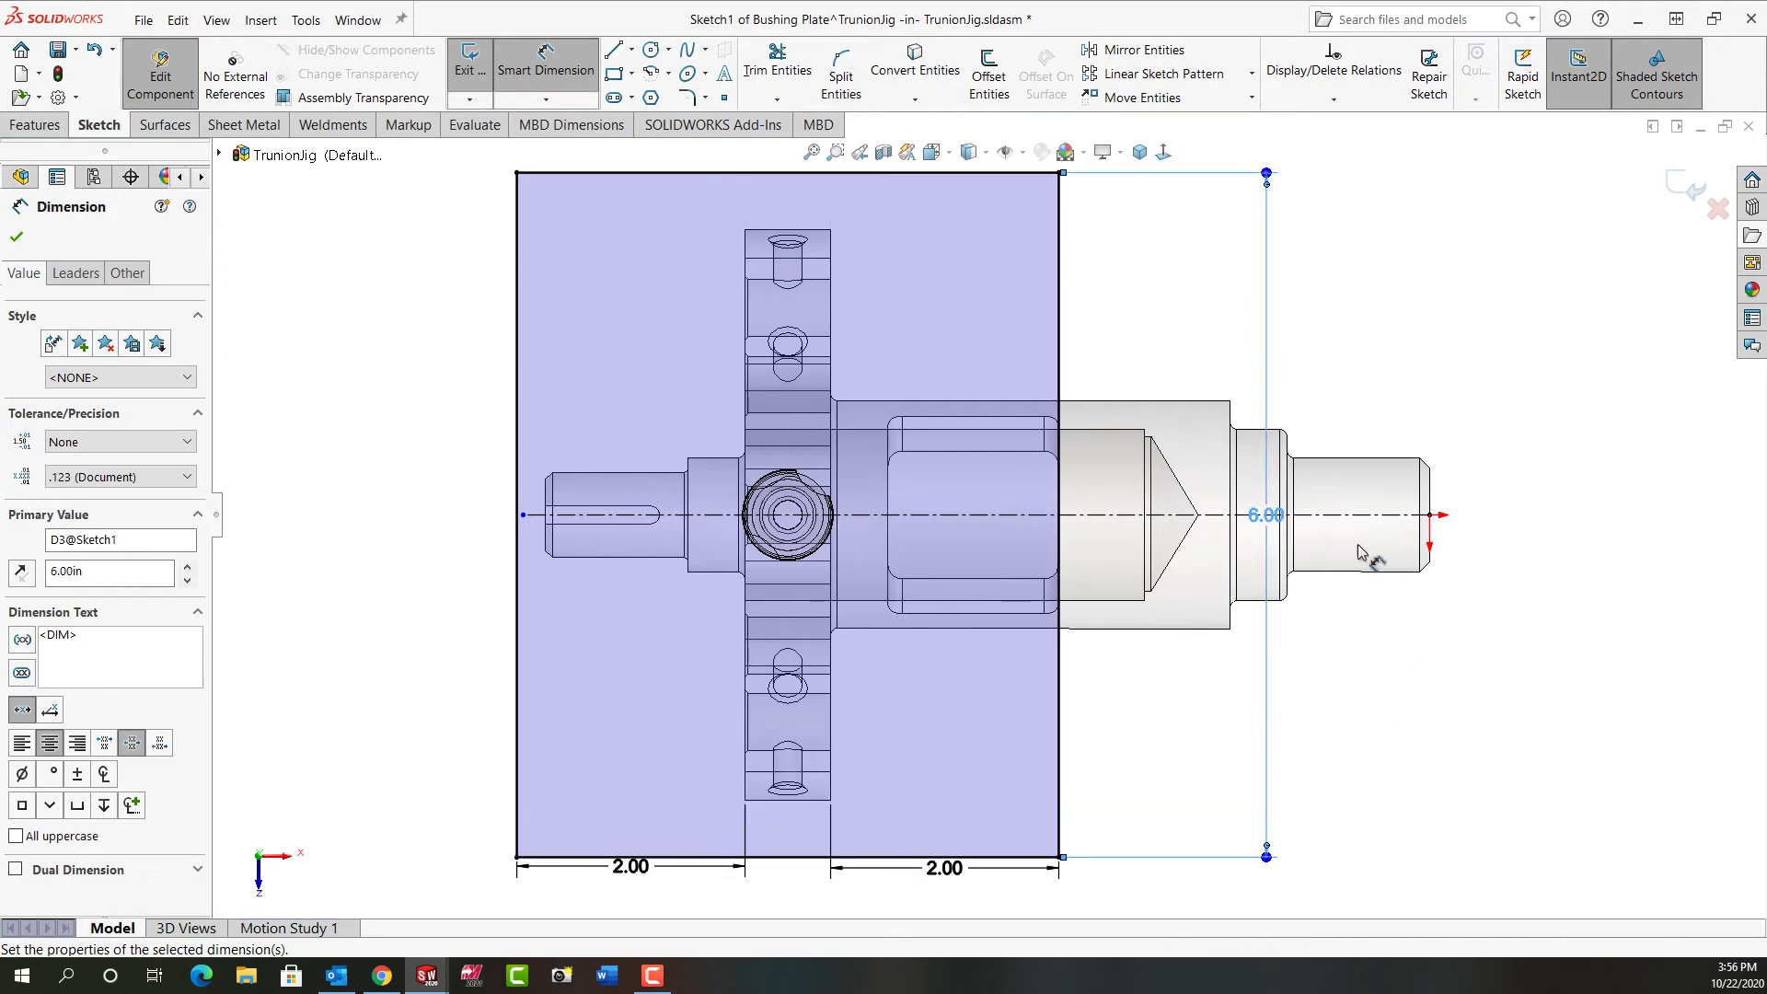
Extrude the plate sketch Blind 0.50 in, reversed so it grows upward.
left_click(1138, 153)
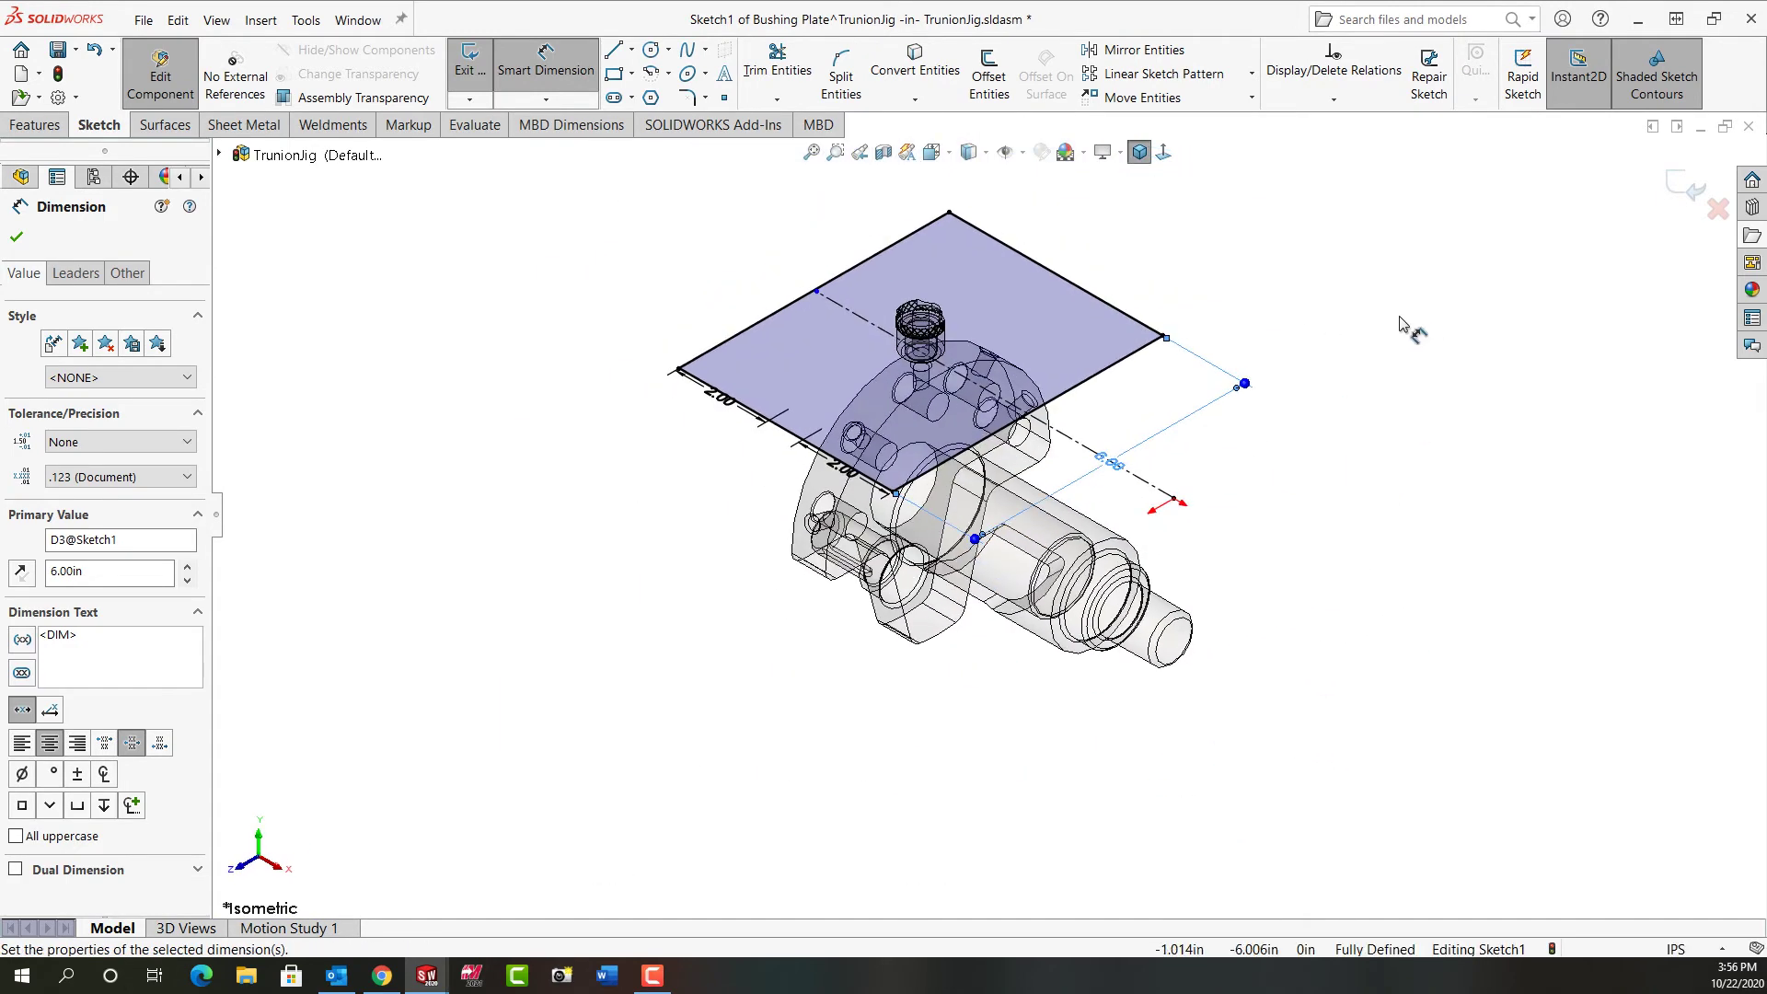
left_click(1686, 191)
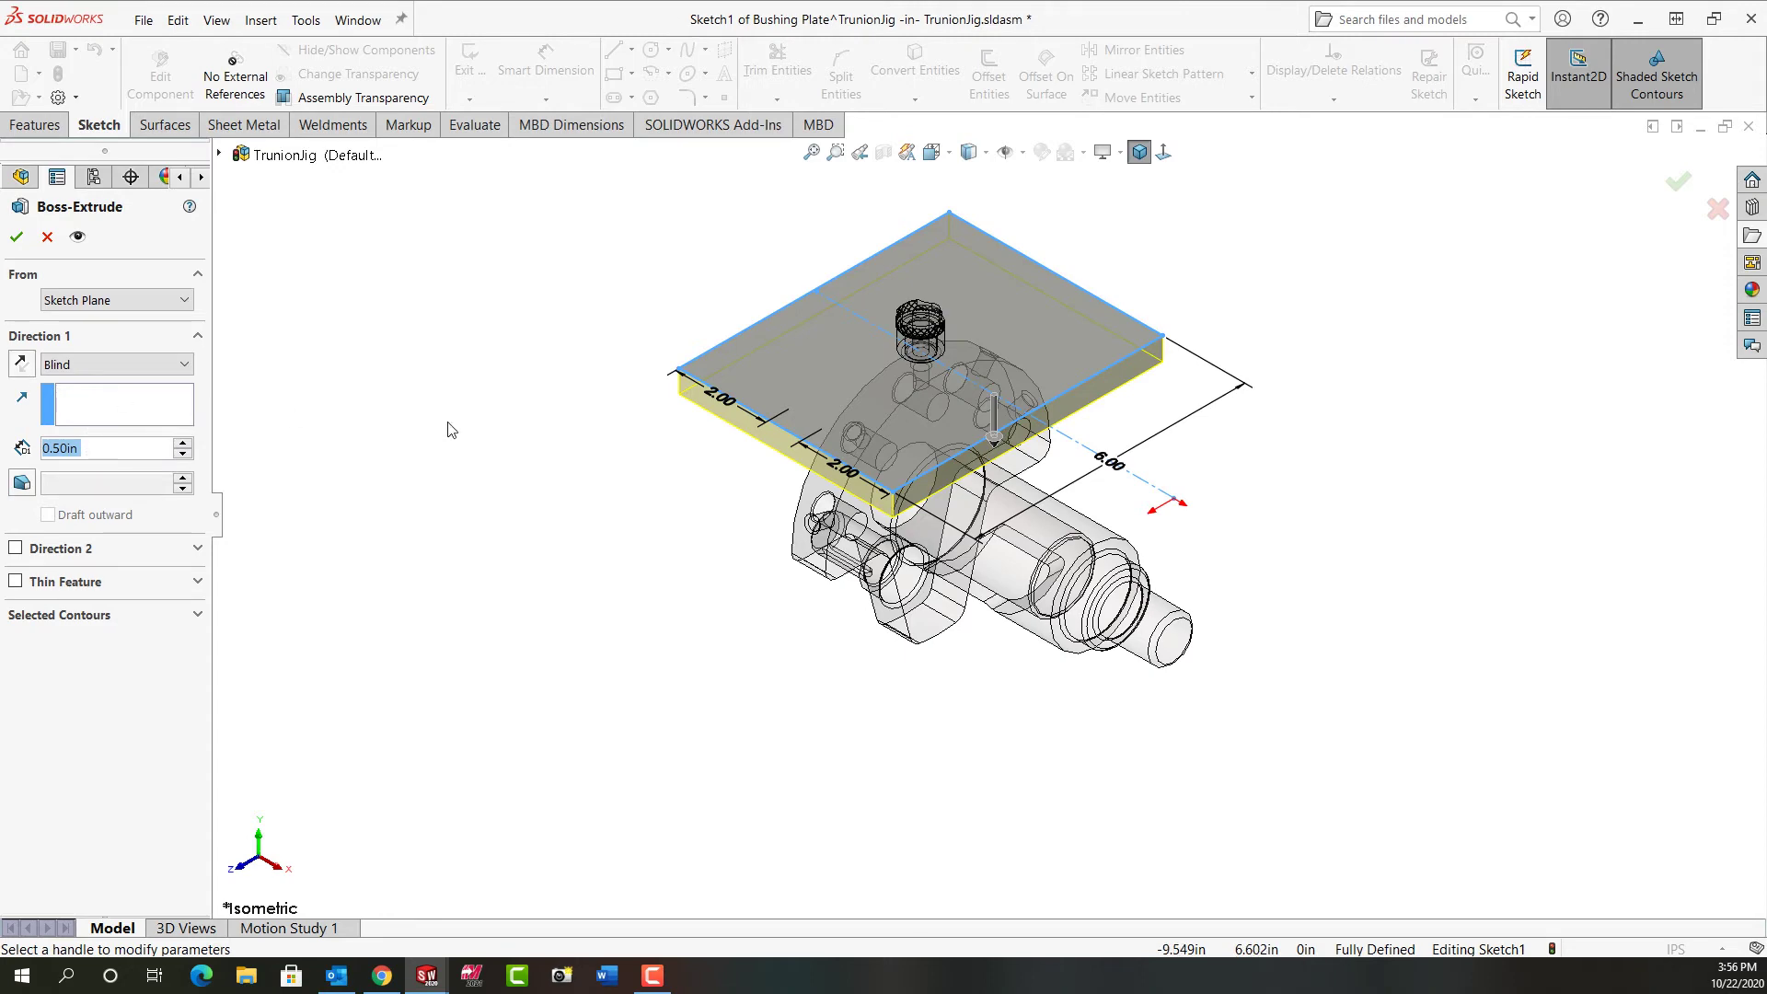
middle_click_drag(446, 426, 449, 252)
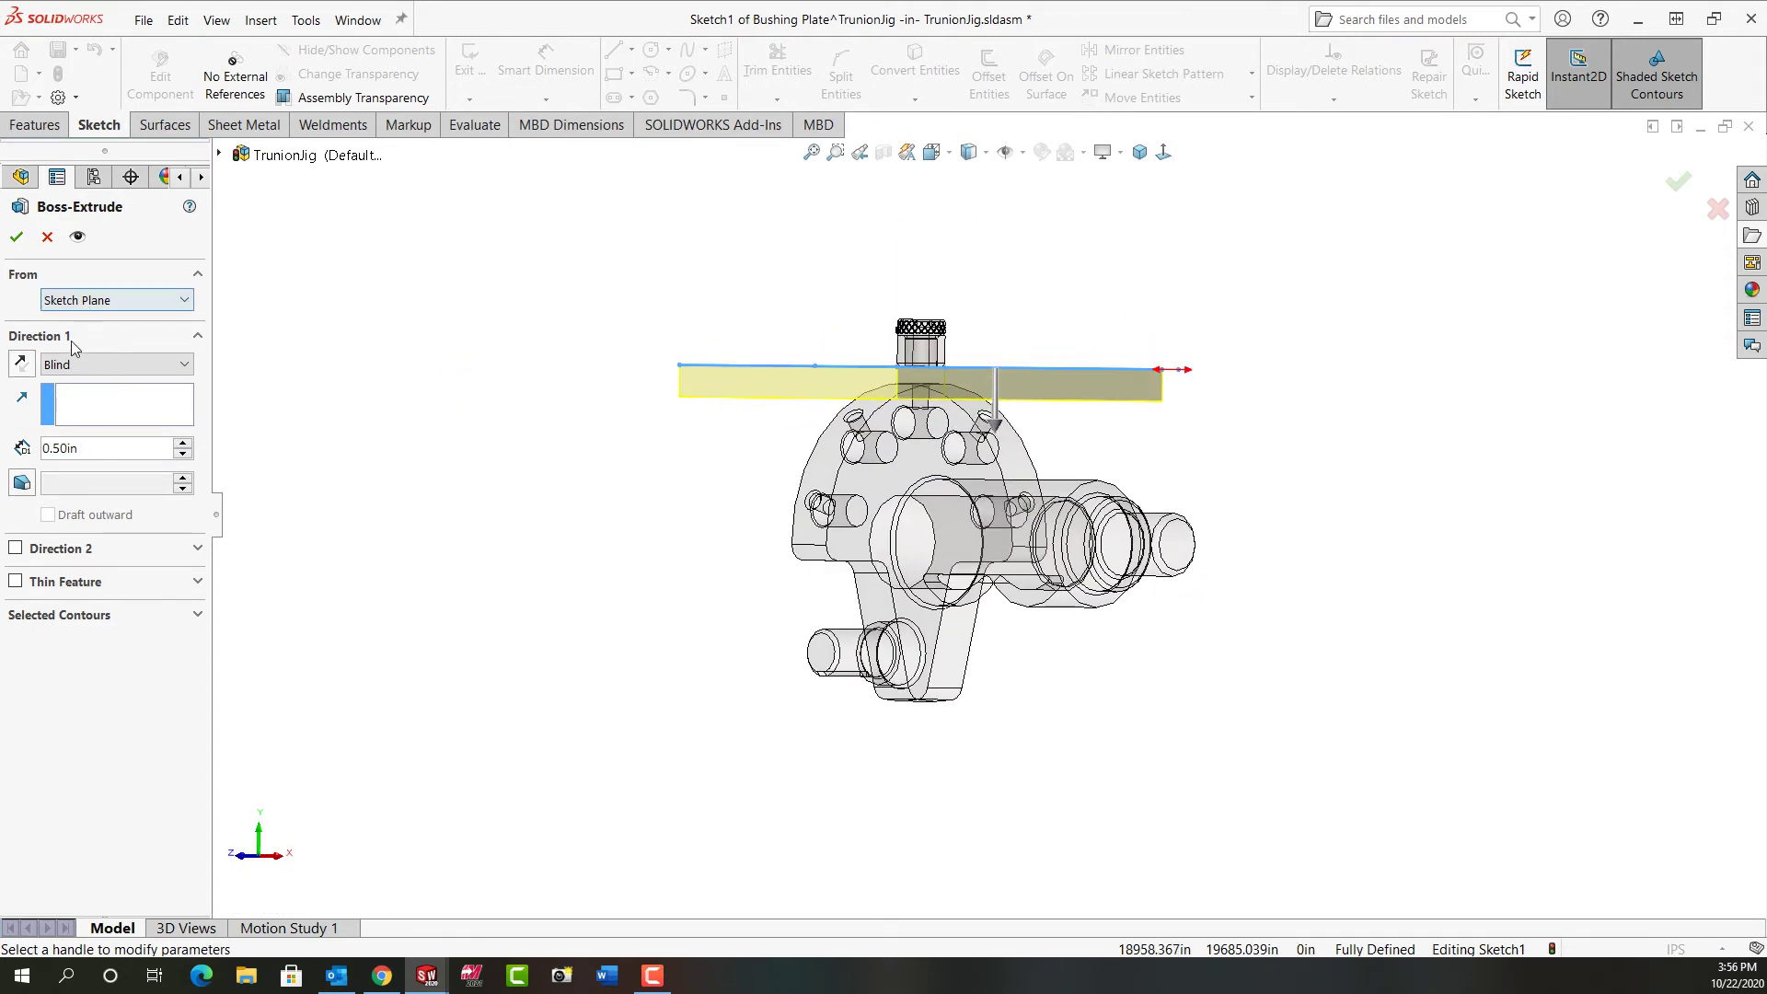
left_click(19, 364)
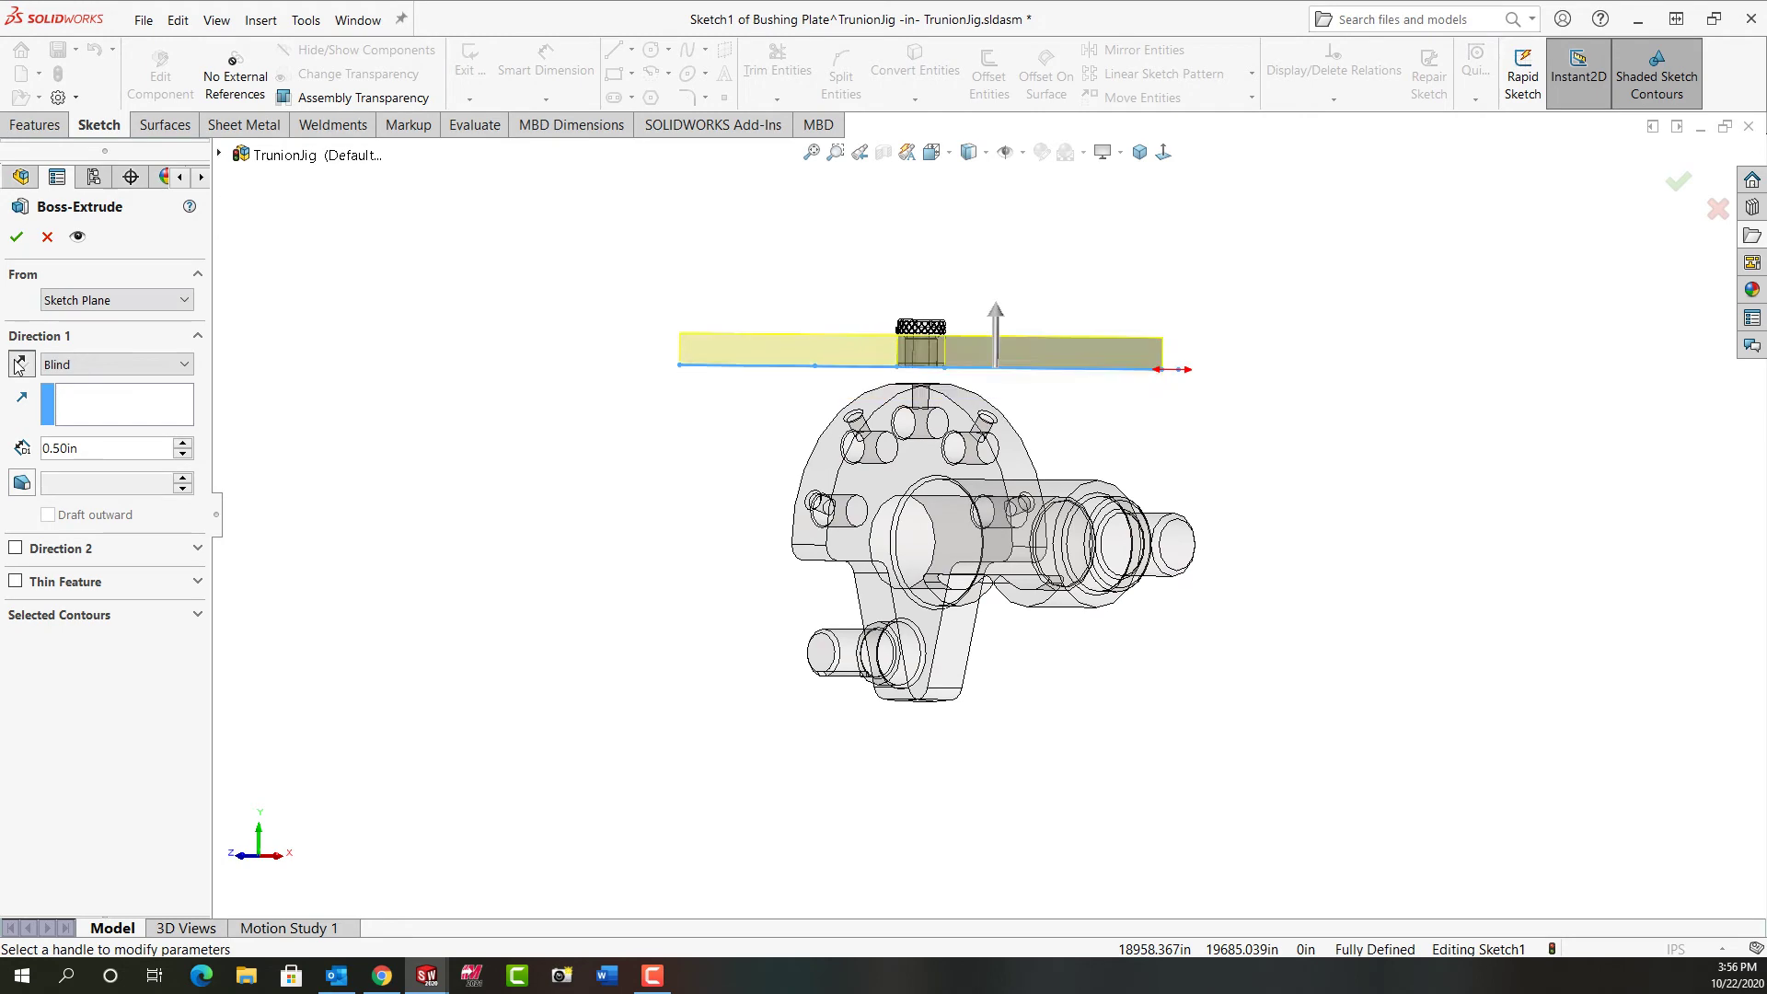
left_click(16, 236)
middle_click_drag(525, 292, 536, 422)
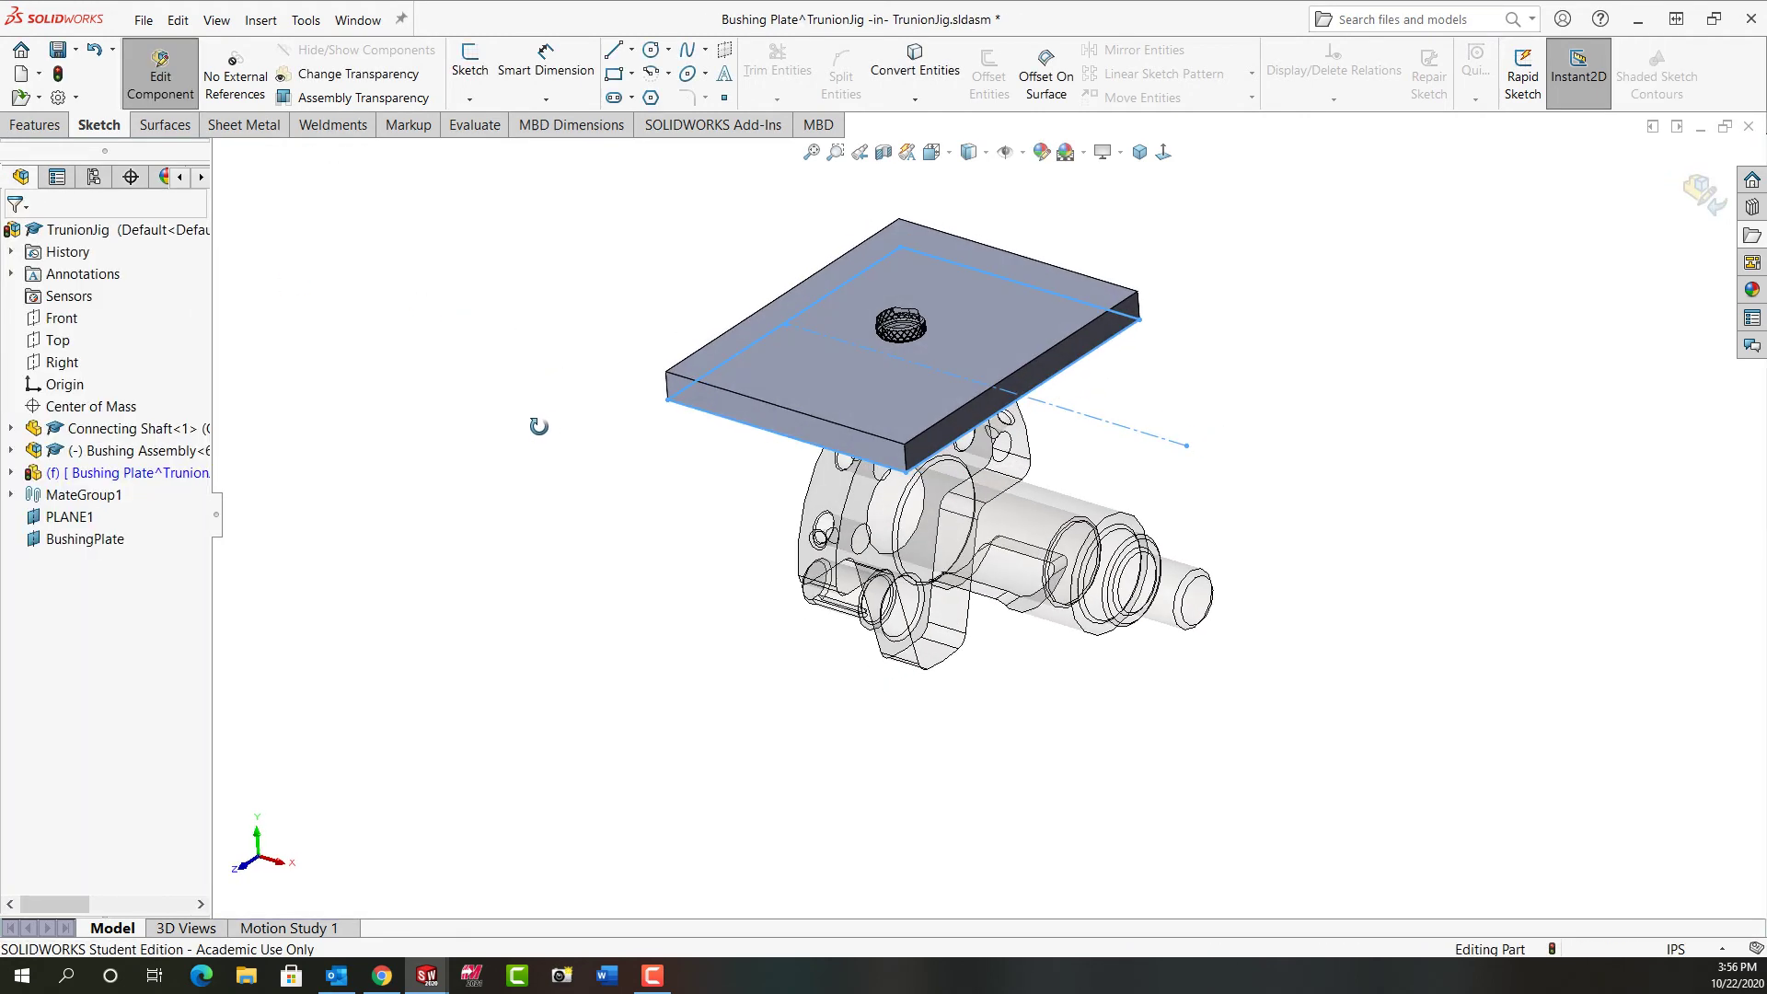
left_click(1366, 334)
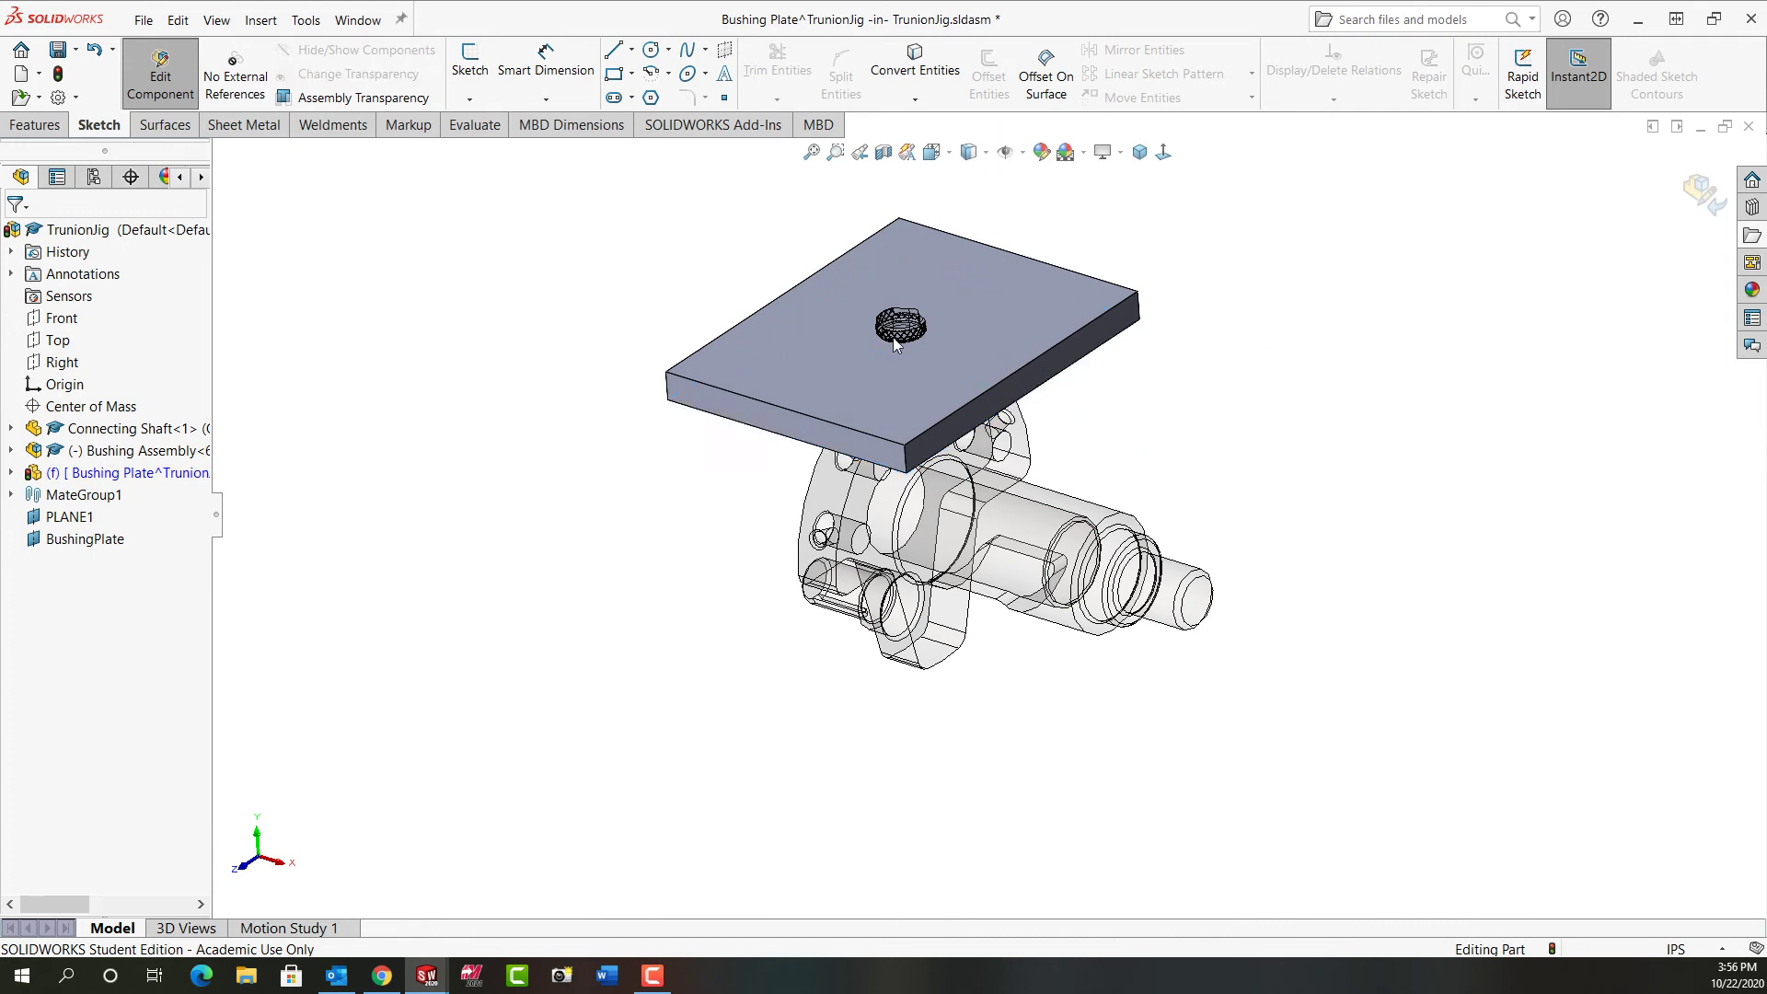
Start an Extruded Cut sketch on the plate's top face, viewed normal to it.
left_click(958, 348)
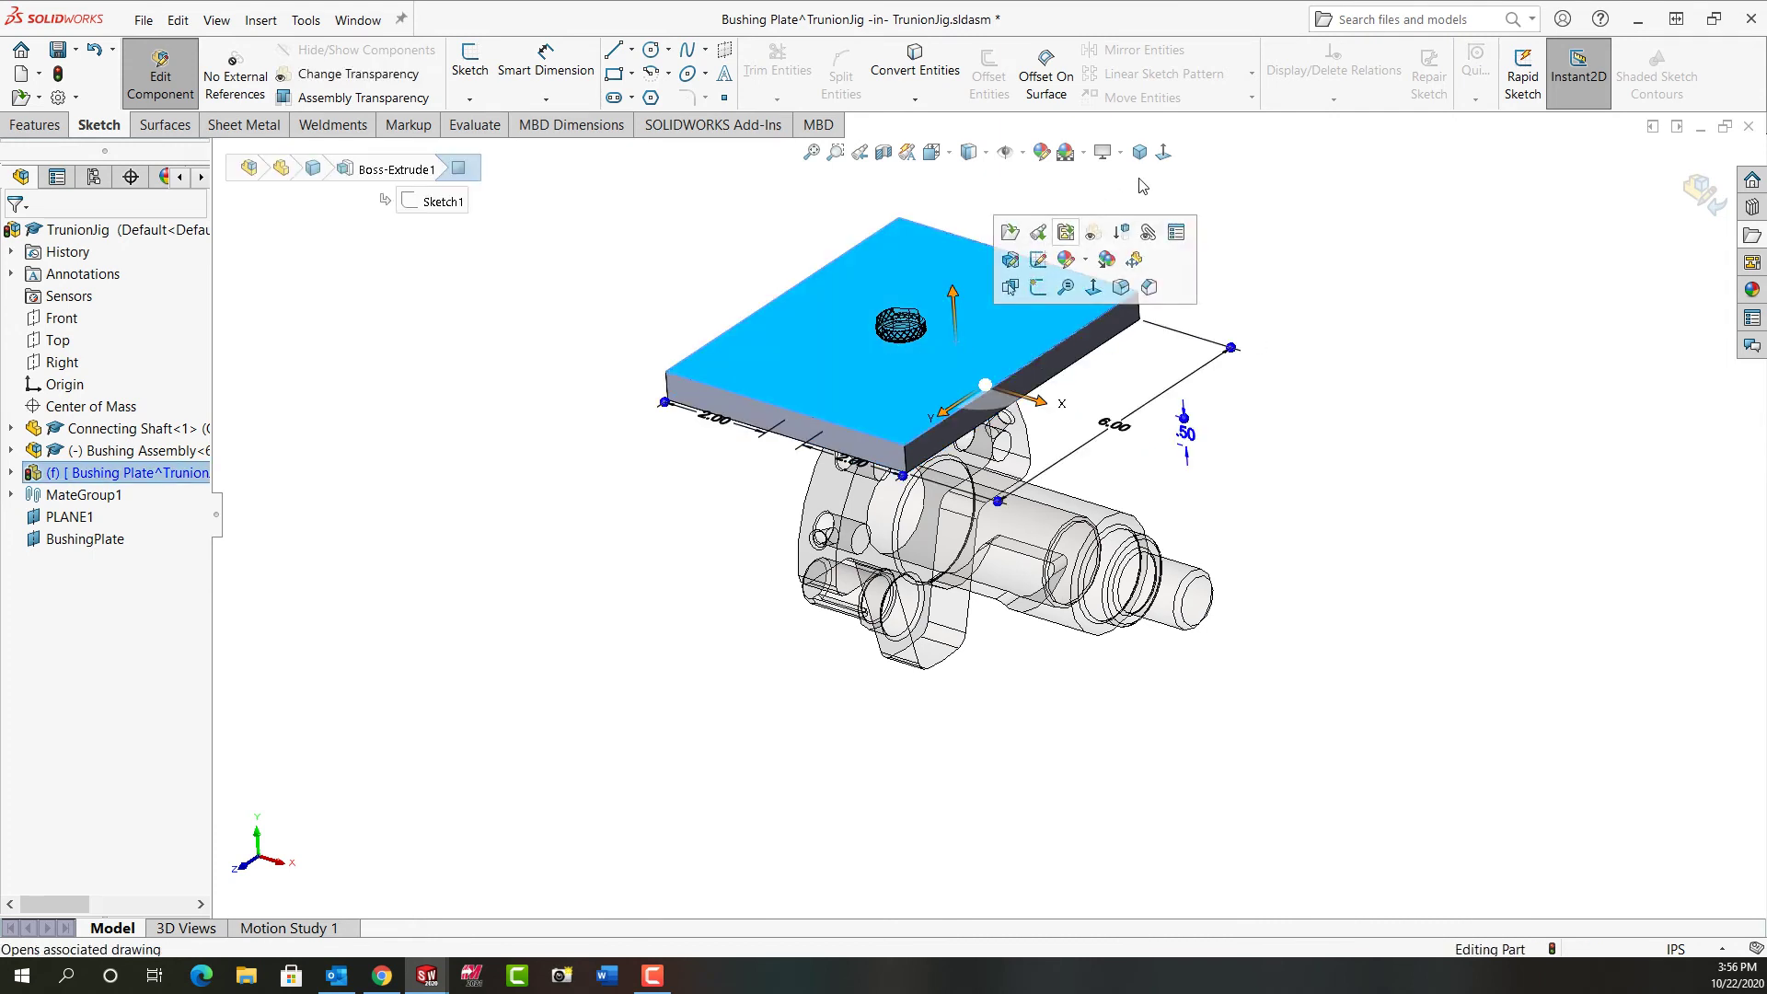
left_click(1163, 152)
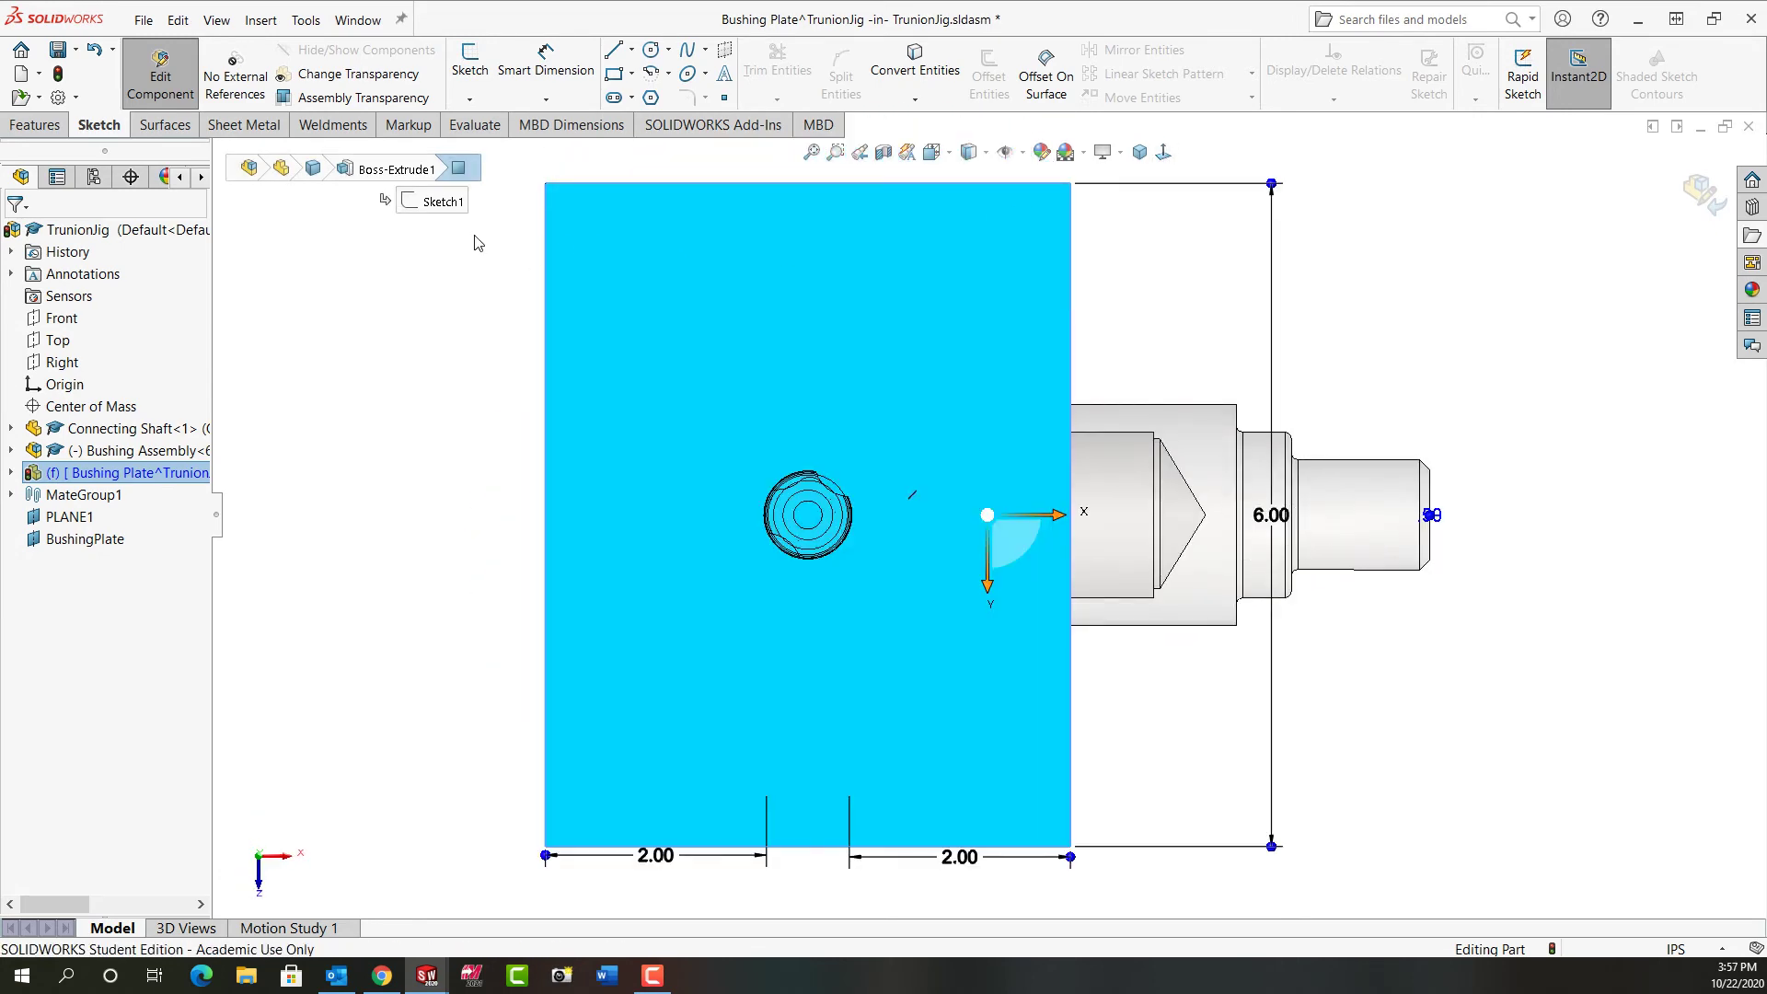
left_click(36, 125)
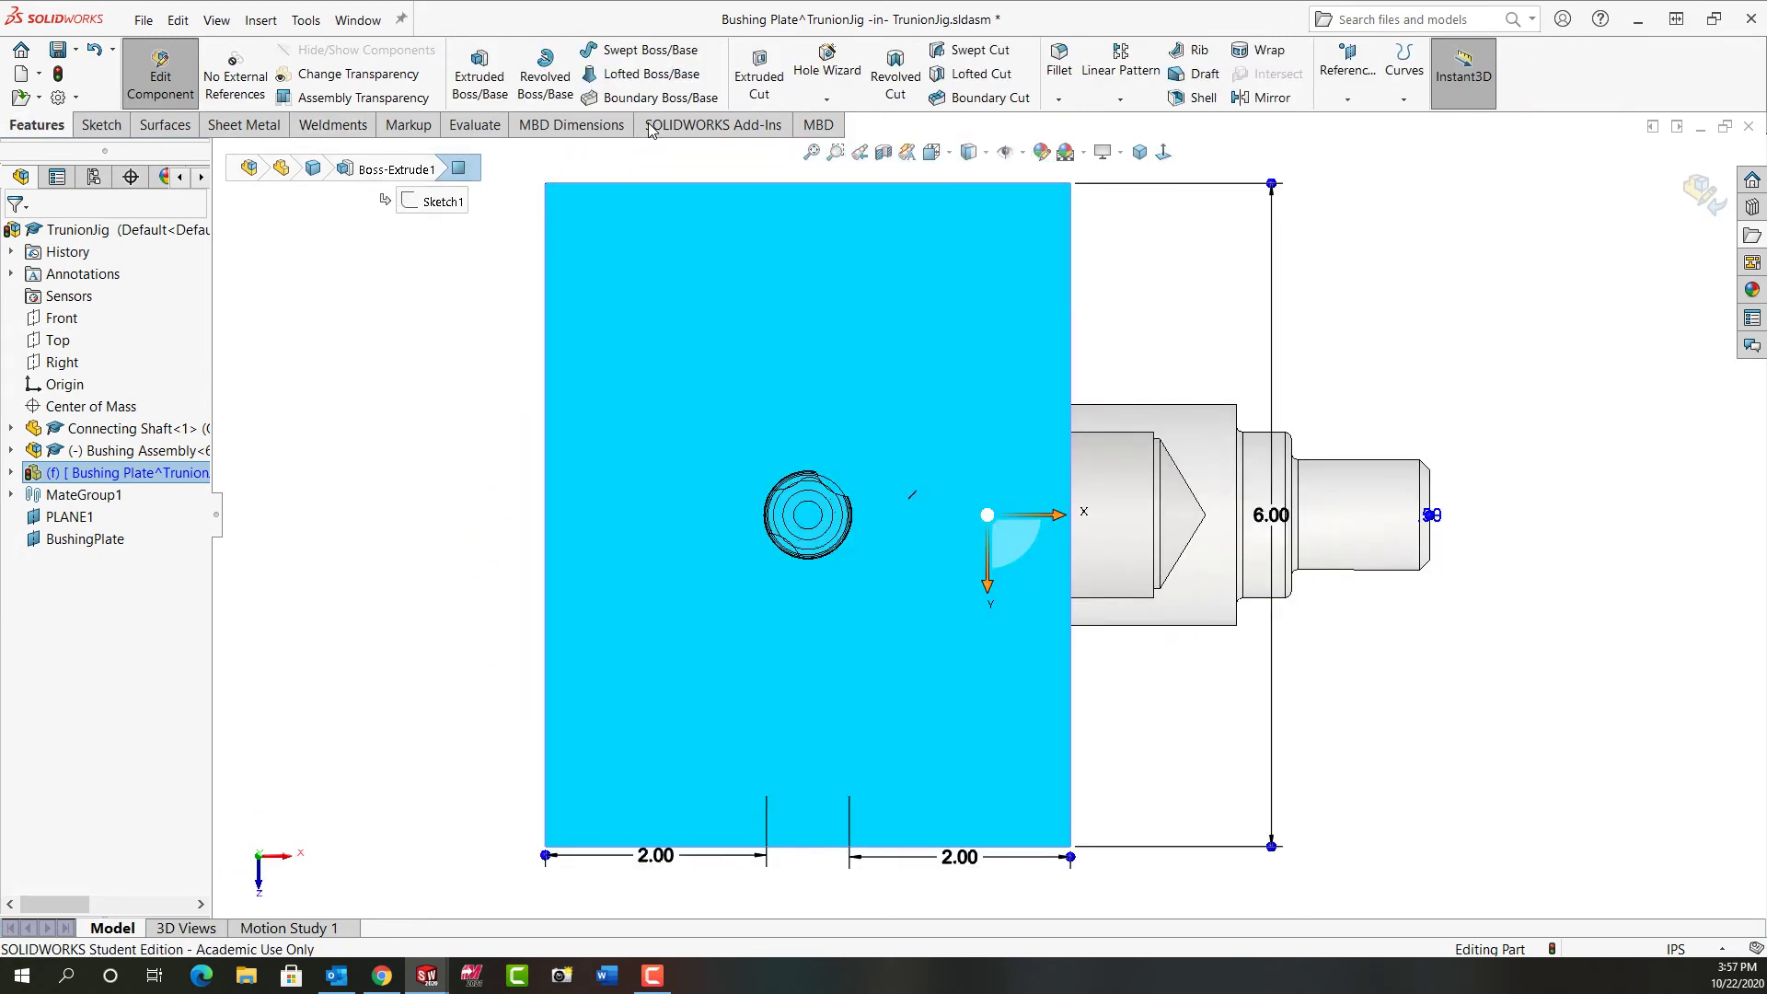
left_click(758, 82)
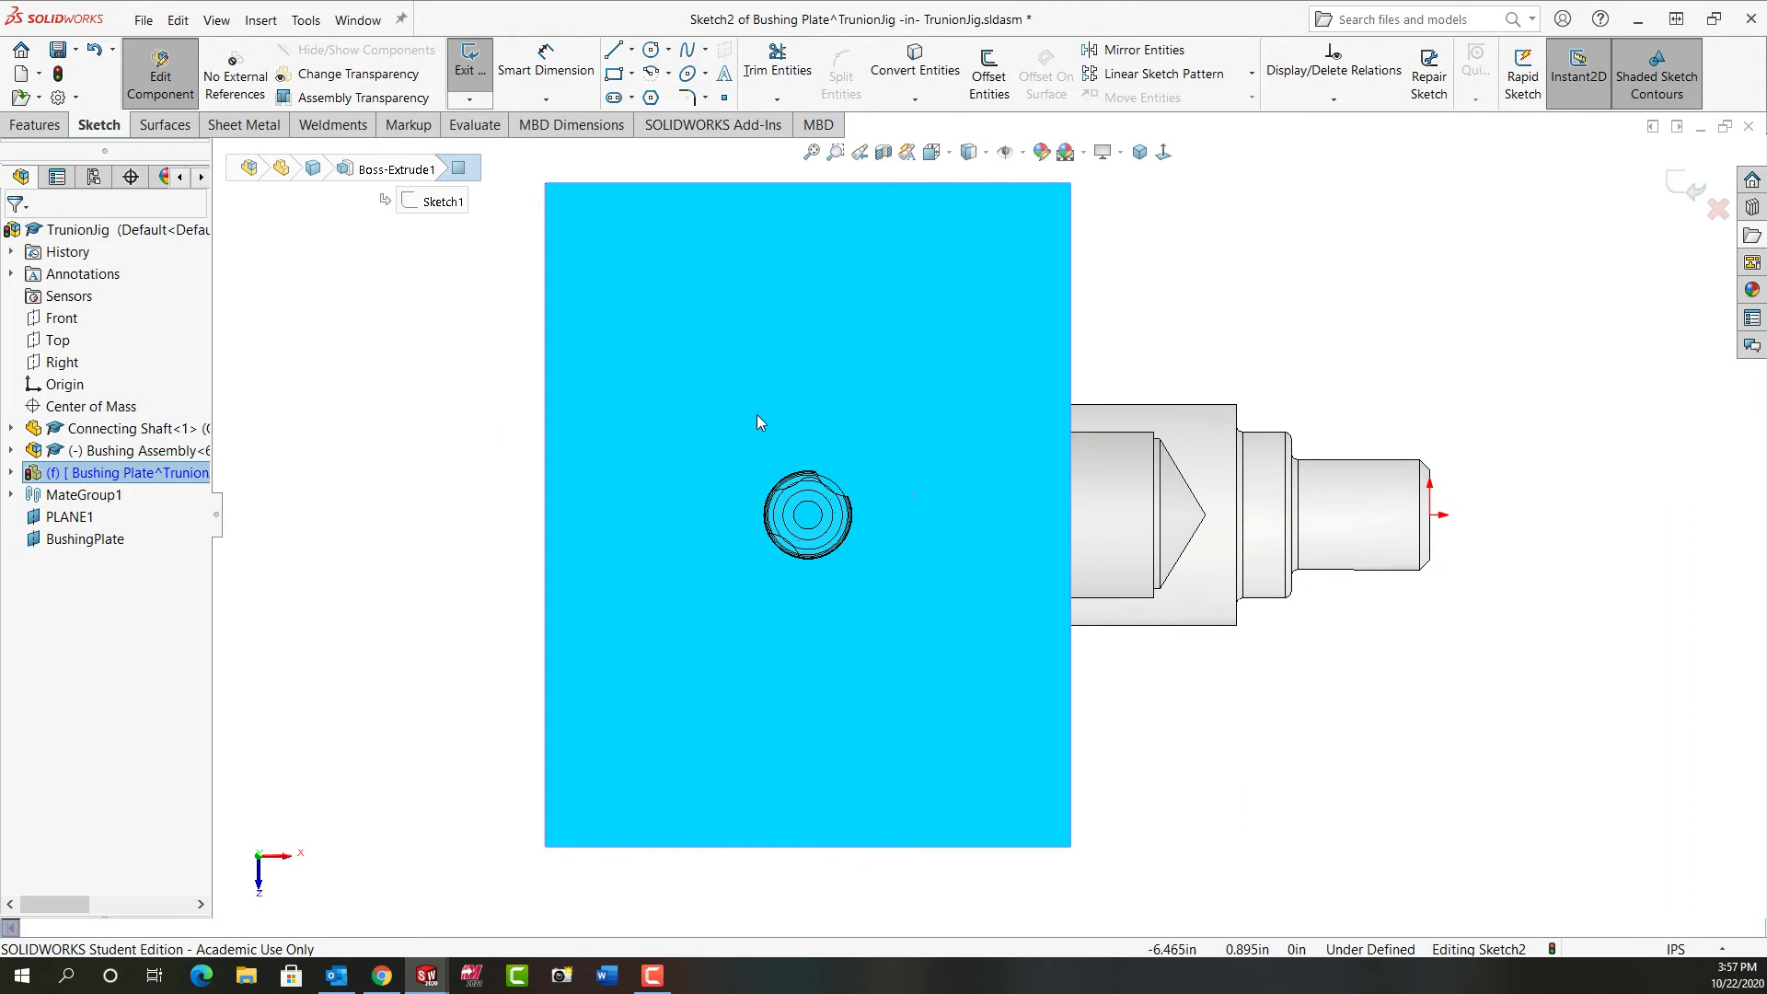
scroll(788, 517, "down", 3)
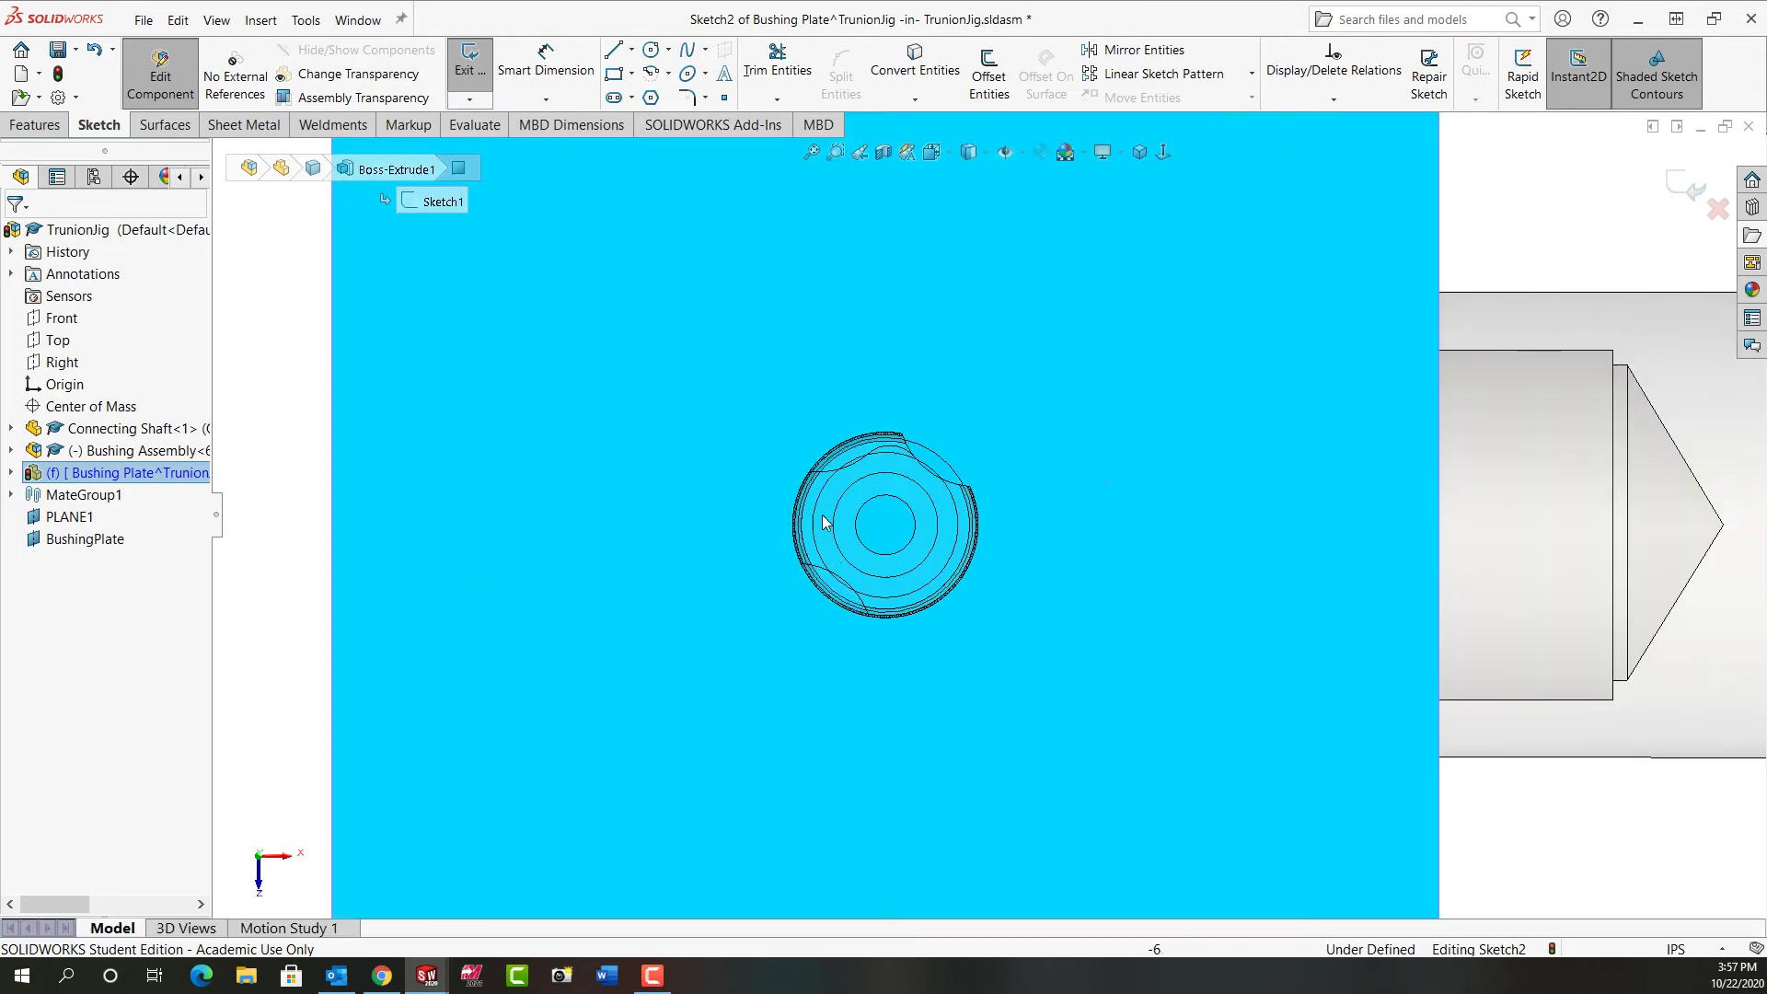
Draw a circle centred on the bushing and dimension its diameter to .75 in.
key("c")
scroll(897, 506, "down", 2)
left_click(897, 504)
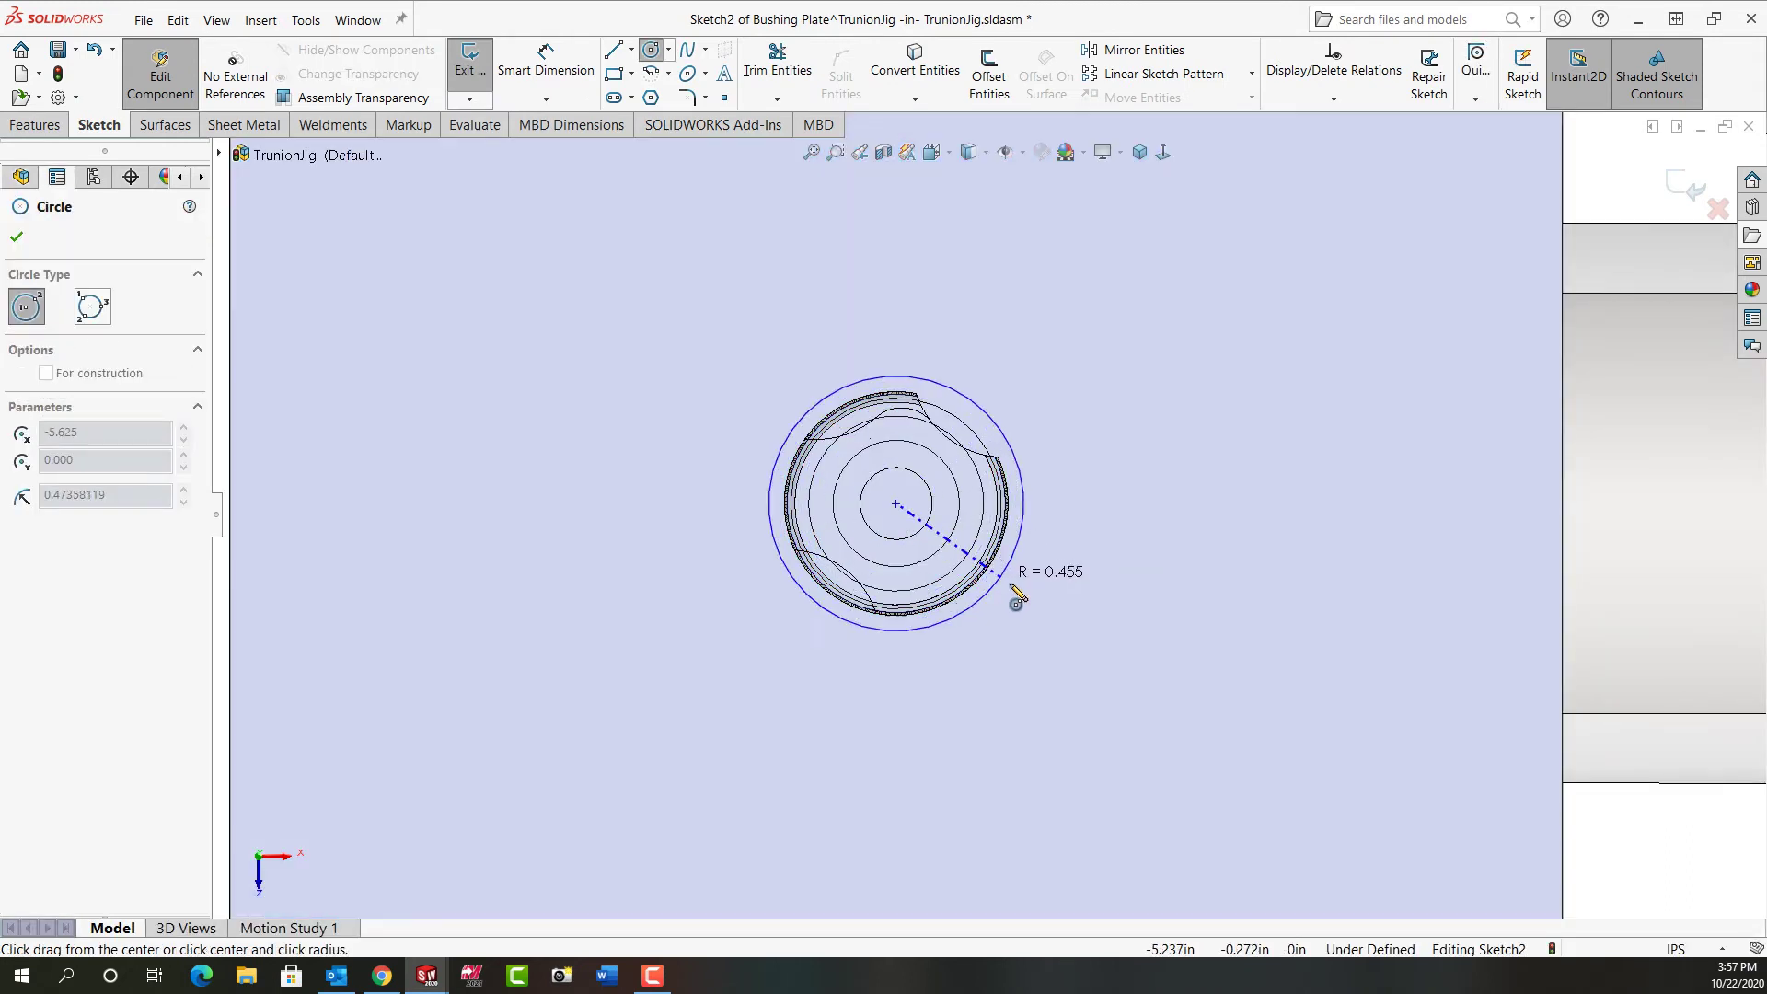
left_click(1012, 586)
key("Escape")
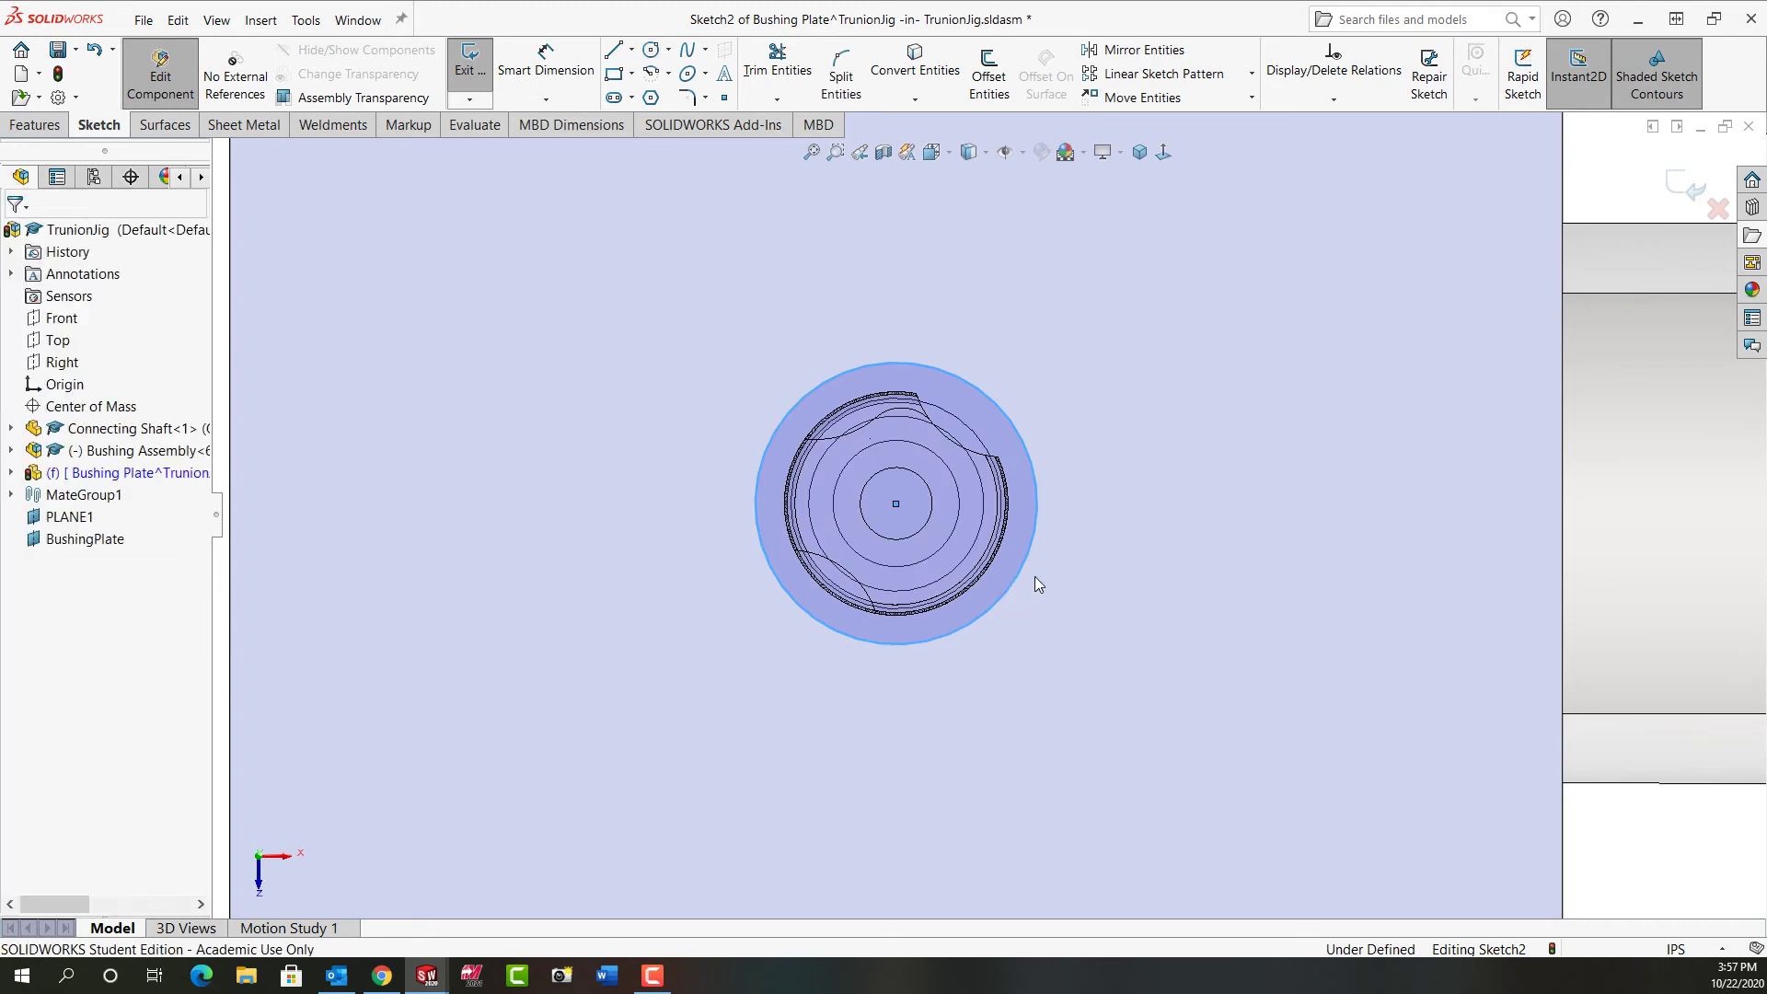
key("d")
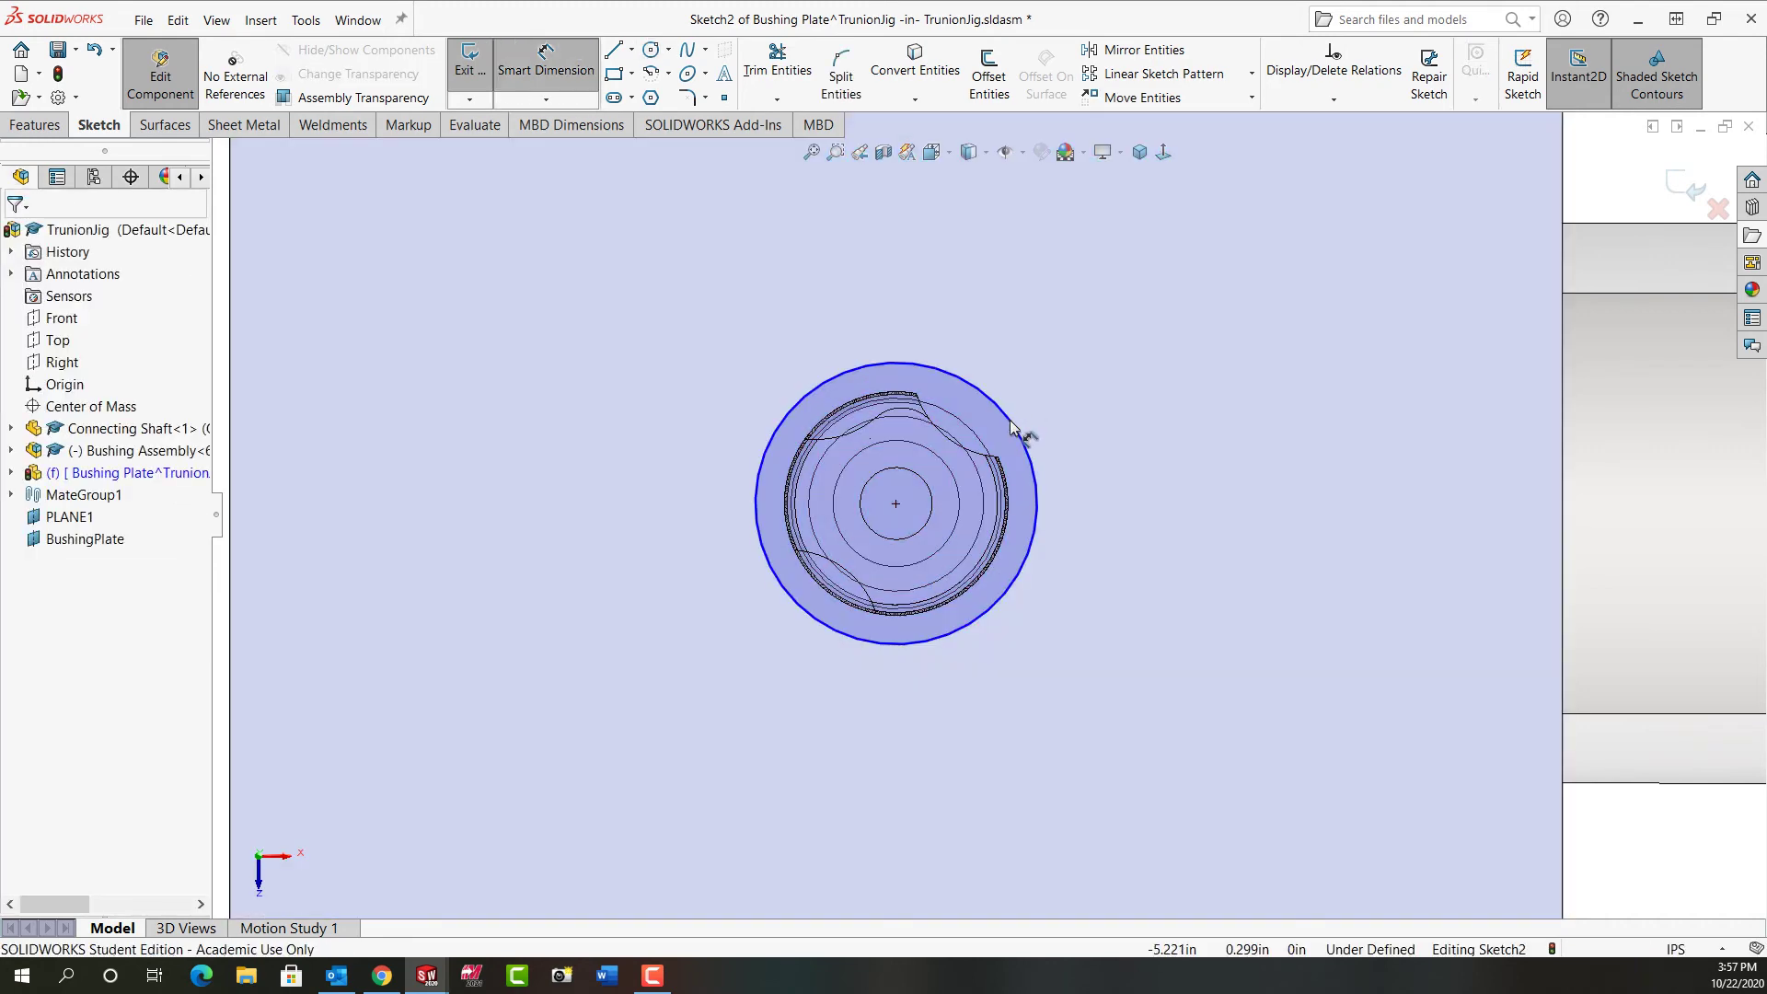
left_click(1010, 428)
left_click(1070, 344)
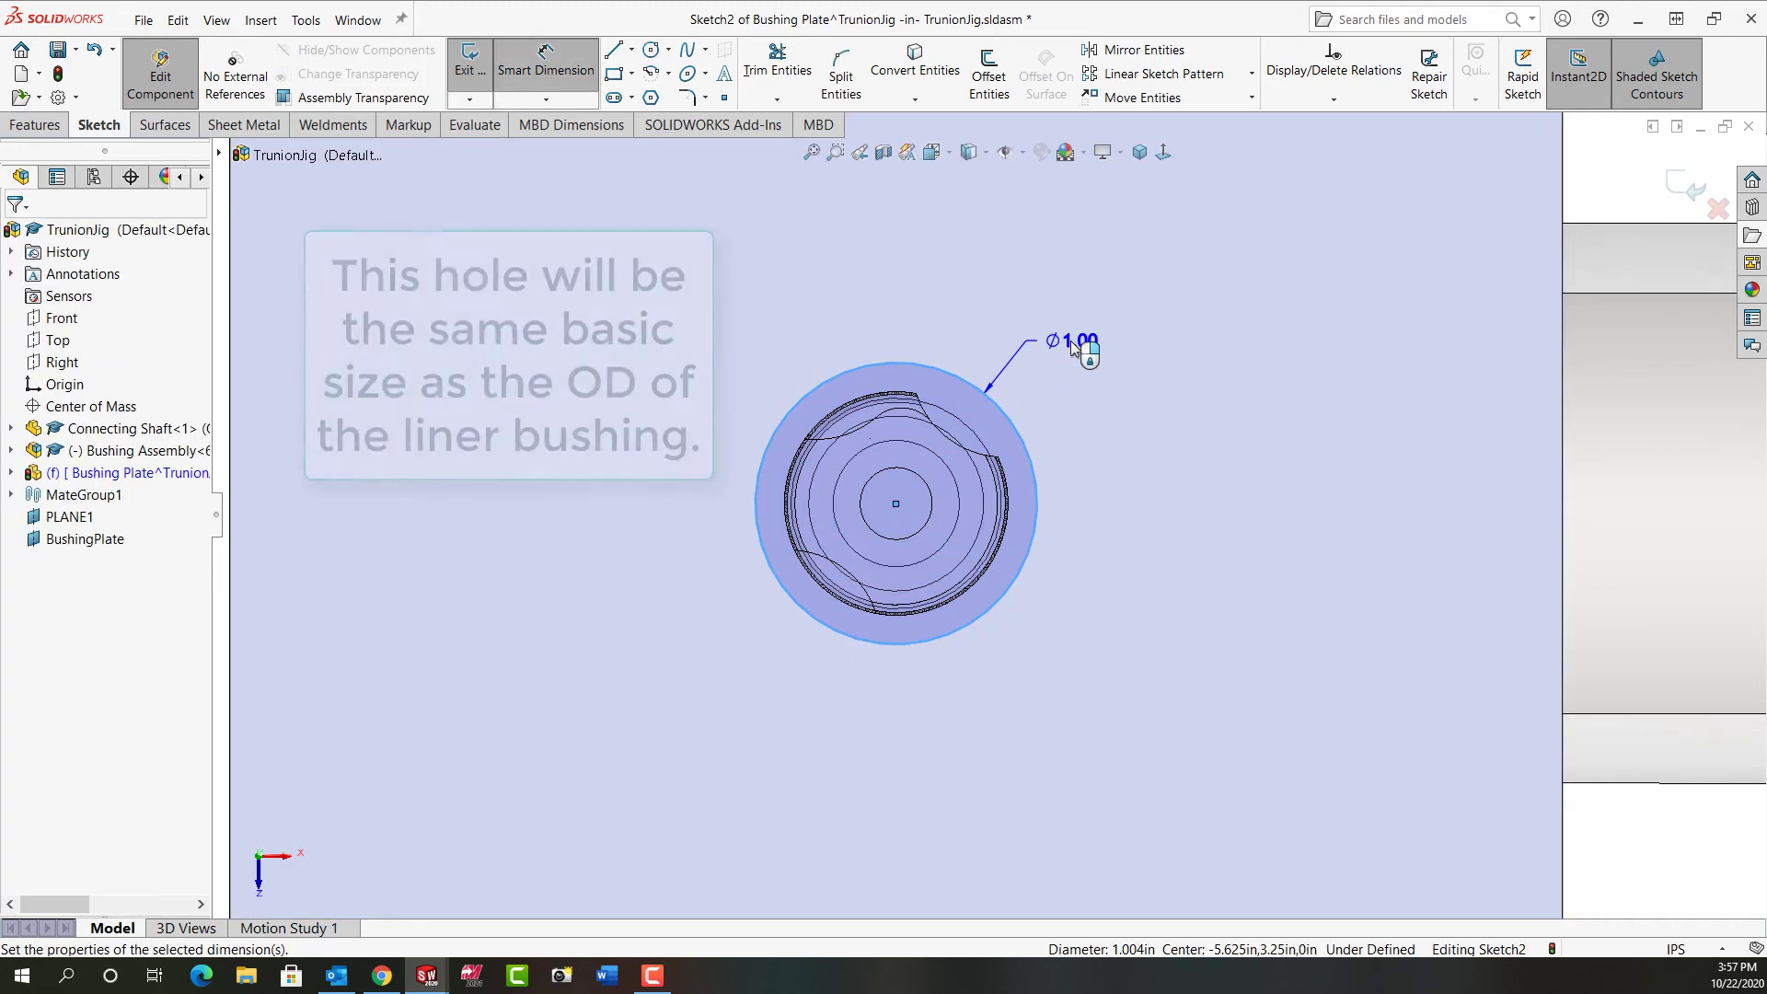
type(".75")
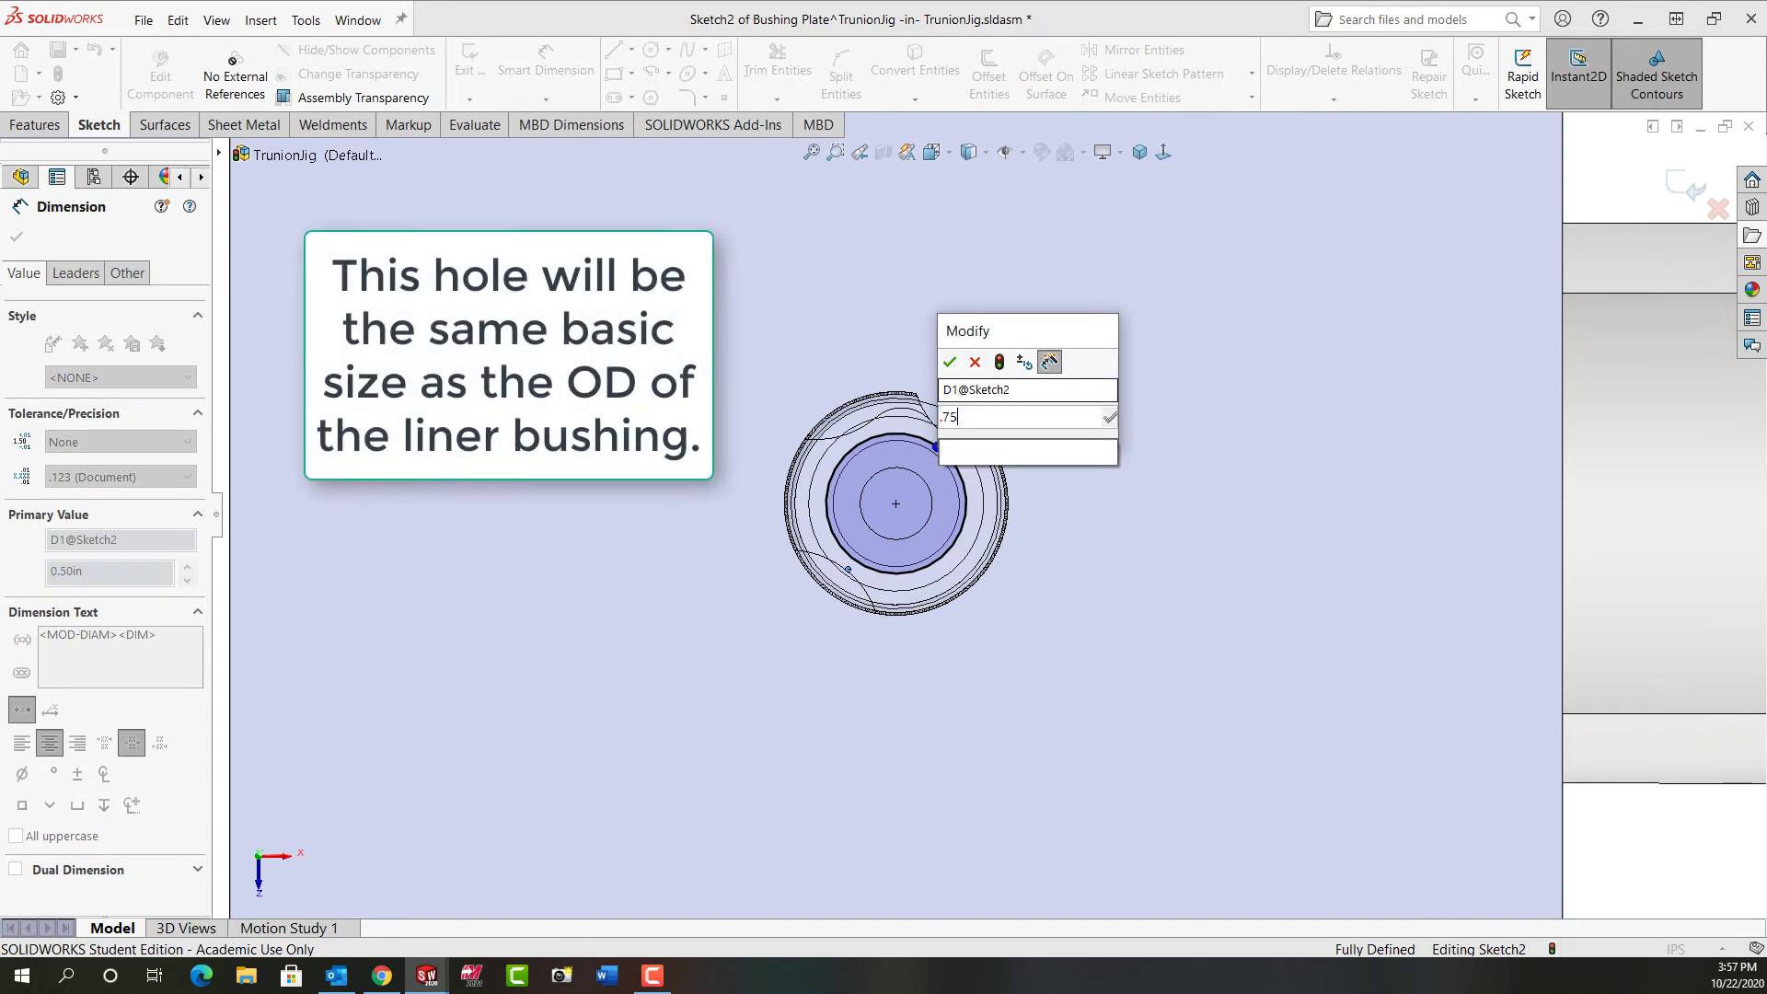
key("Return")
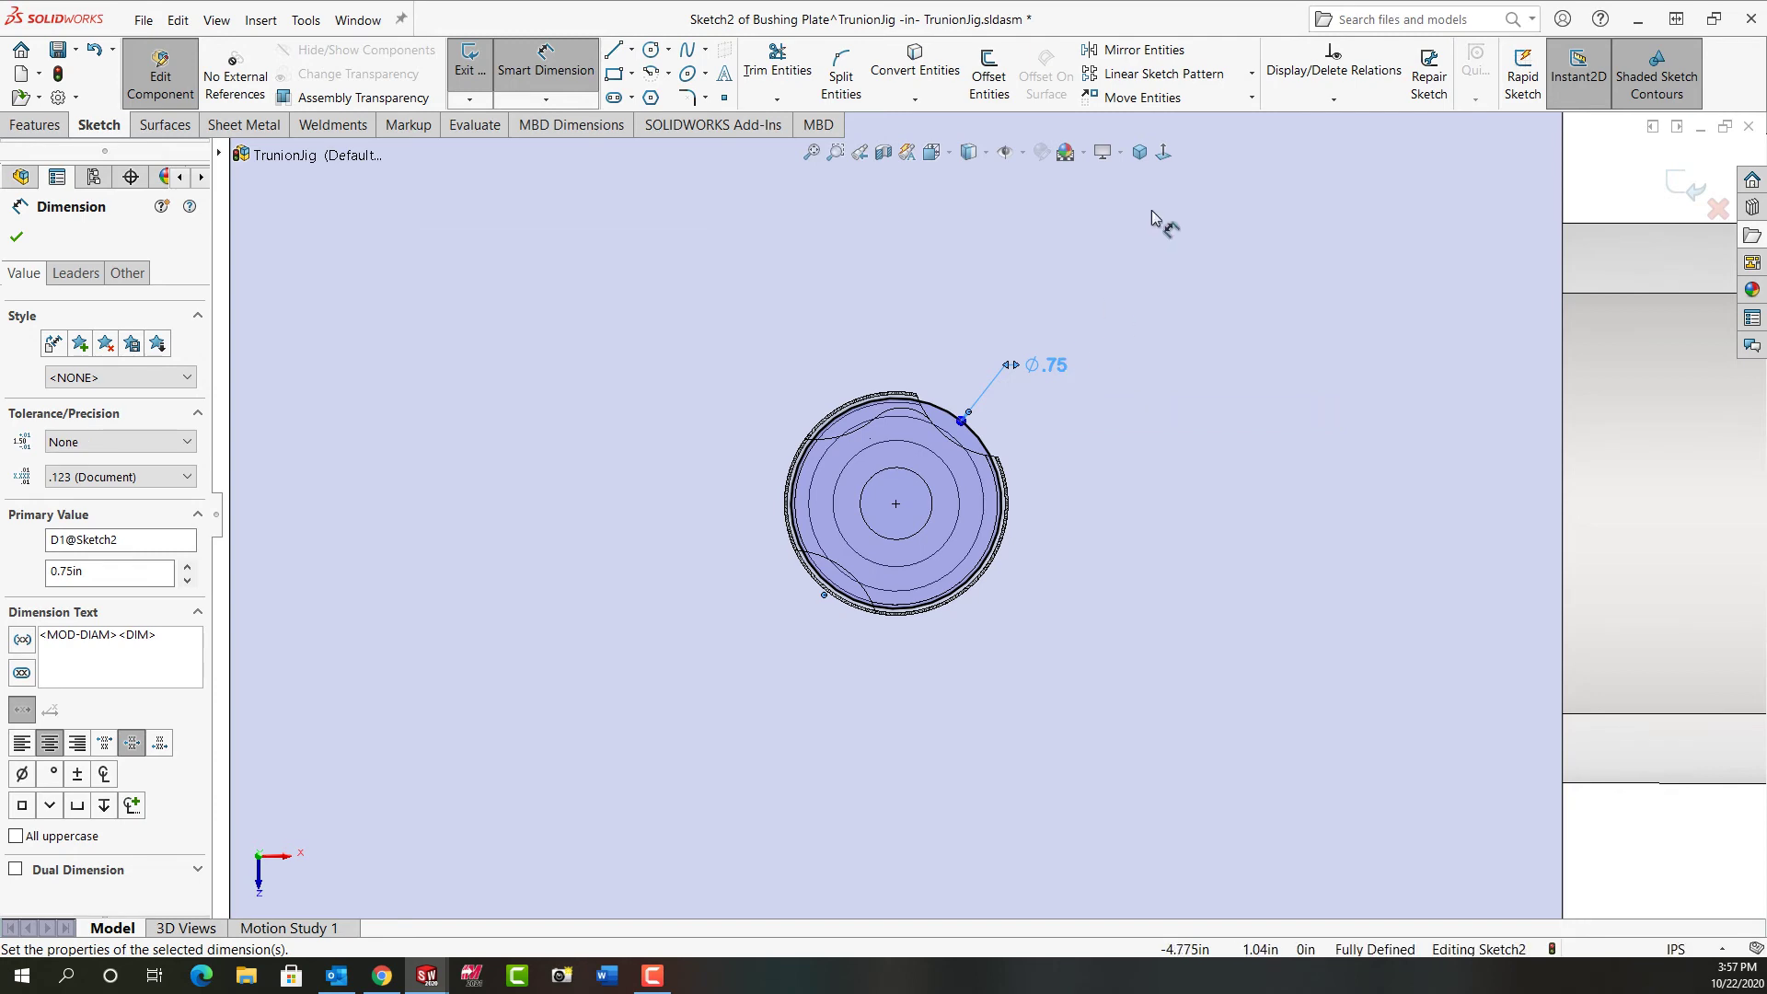
Make the Ø0.75 in hole cut Through All in the bushing plate and exit Edit Component.
left_click(1139, 152)
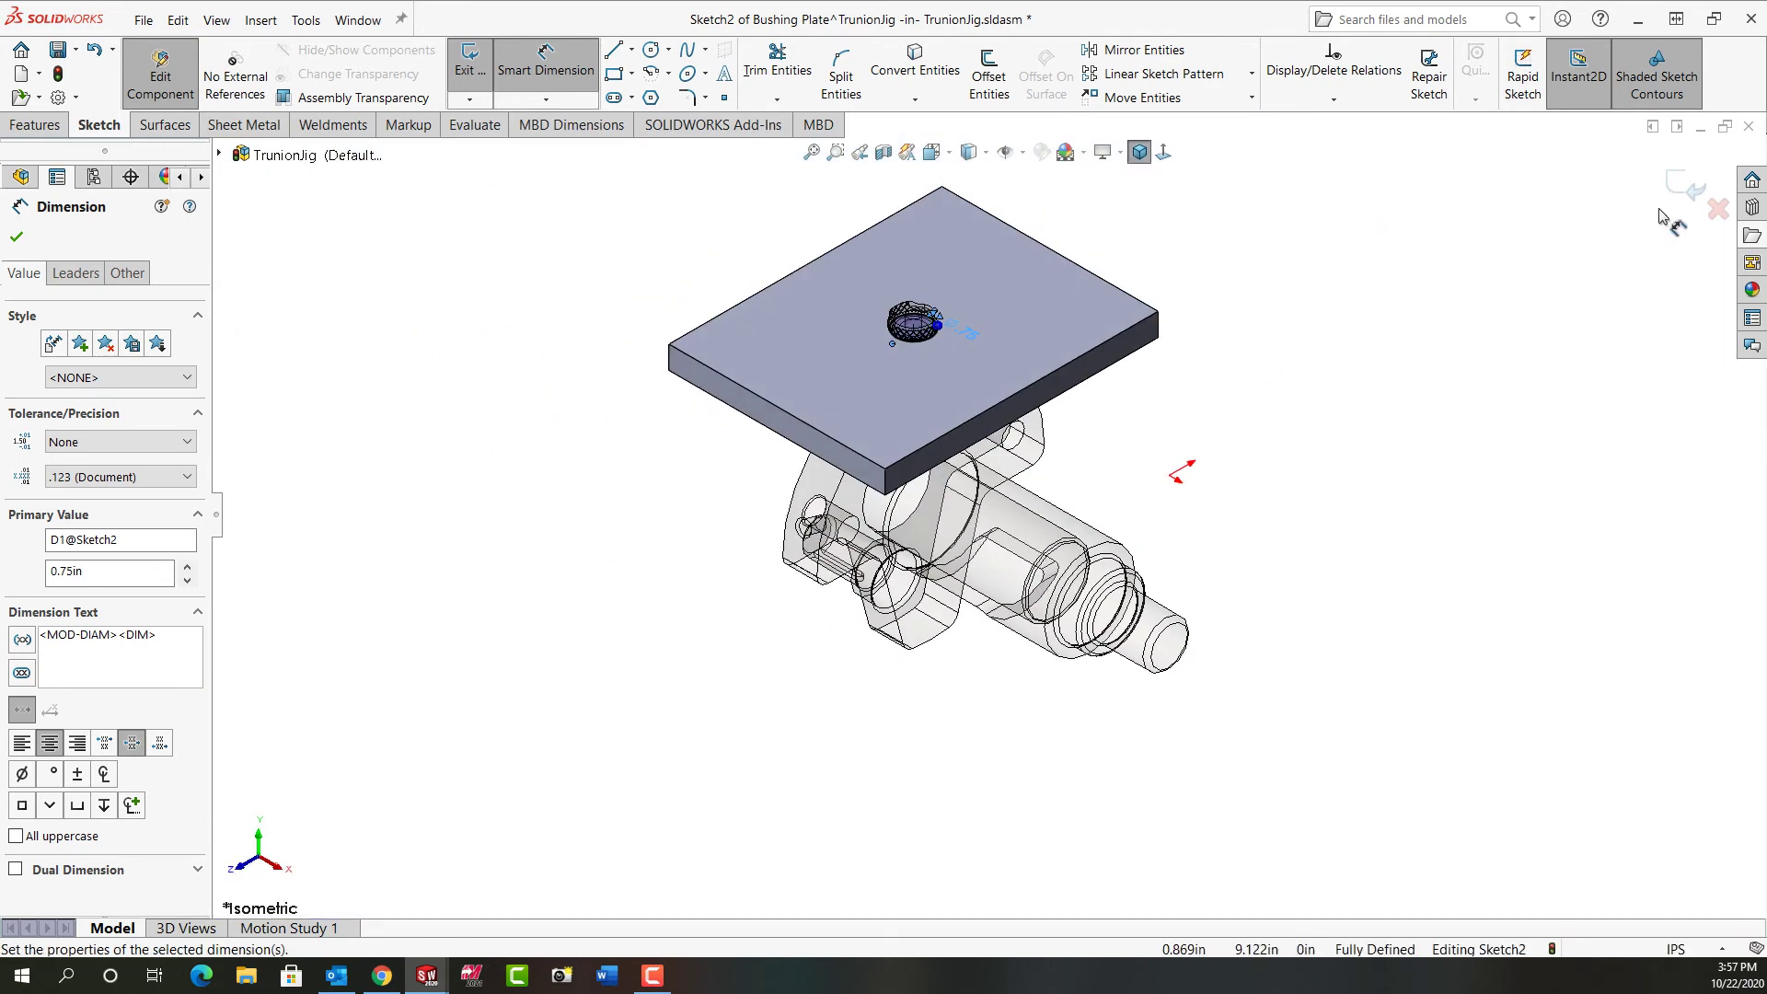
key("Escape")
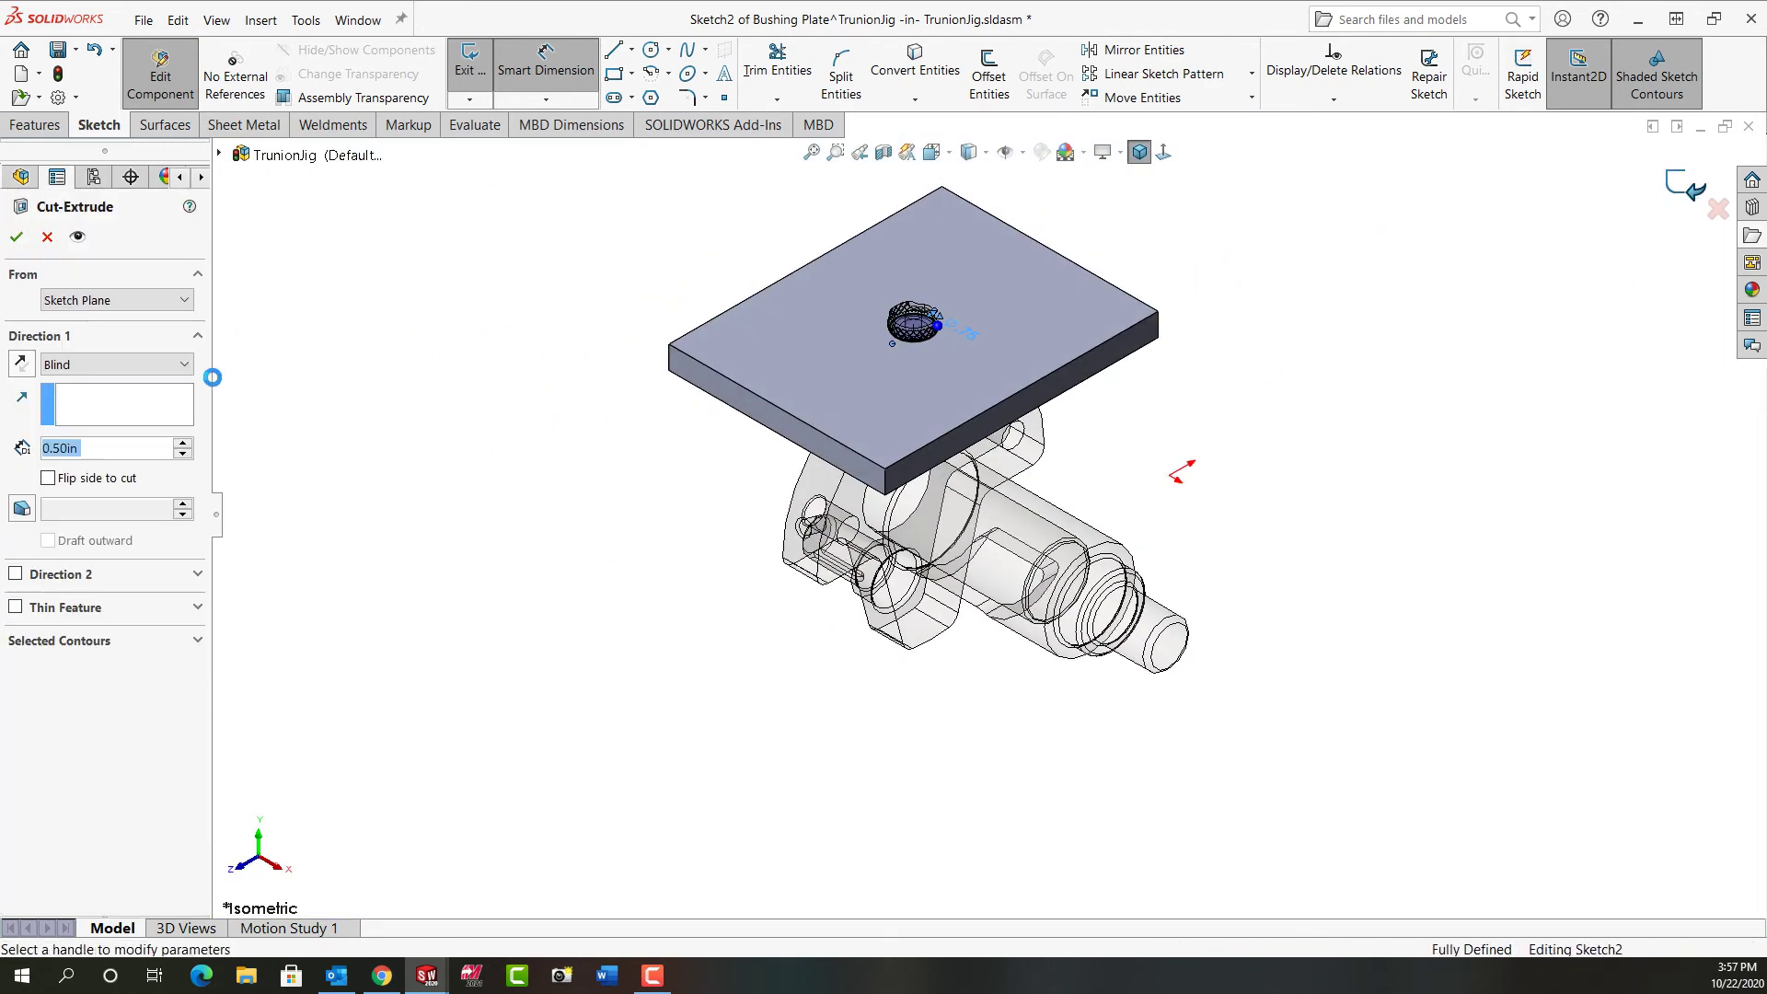
left_click(85, 364)
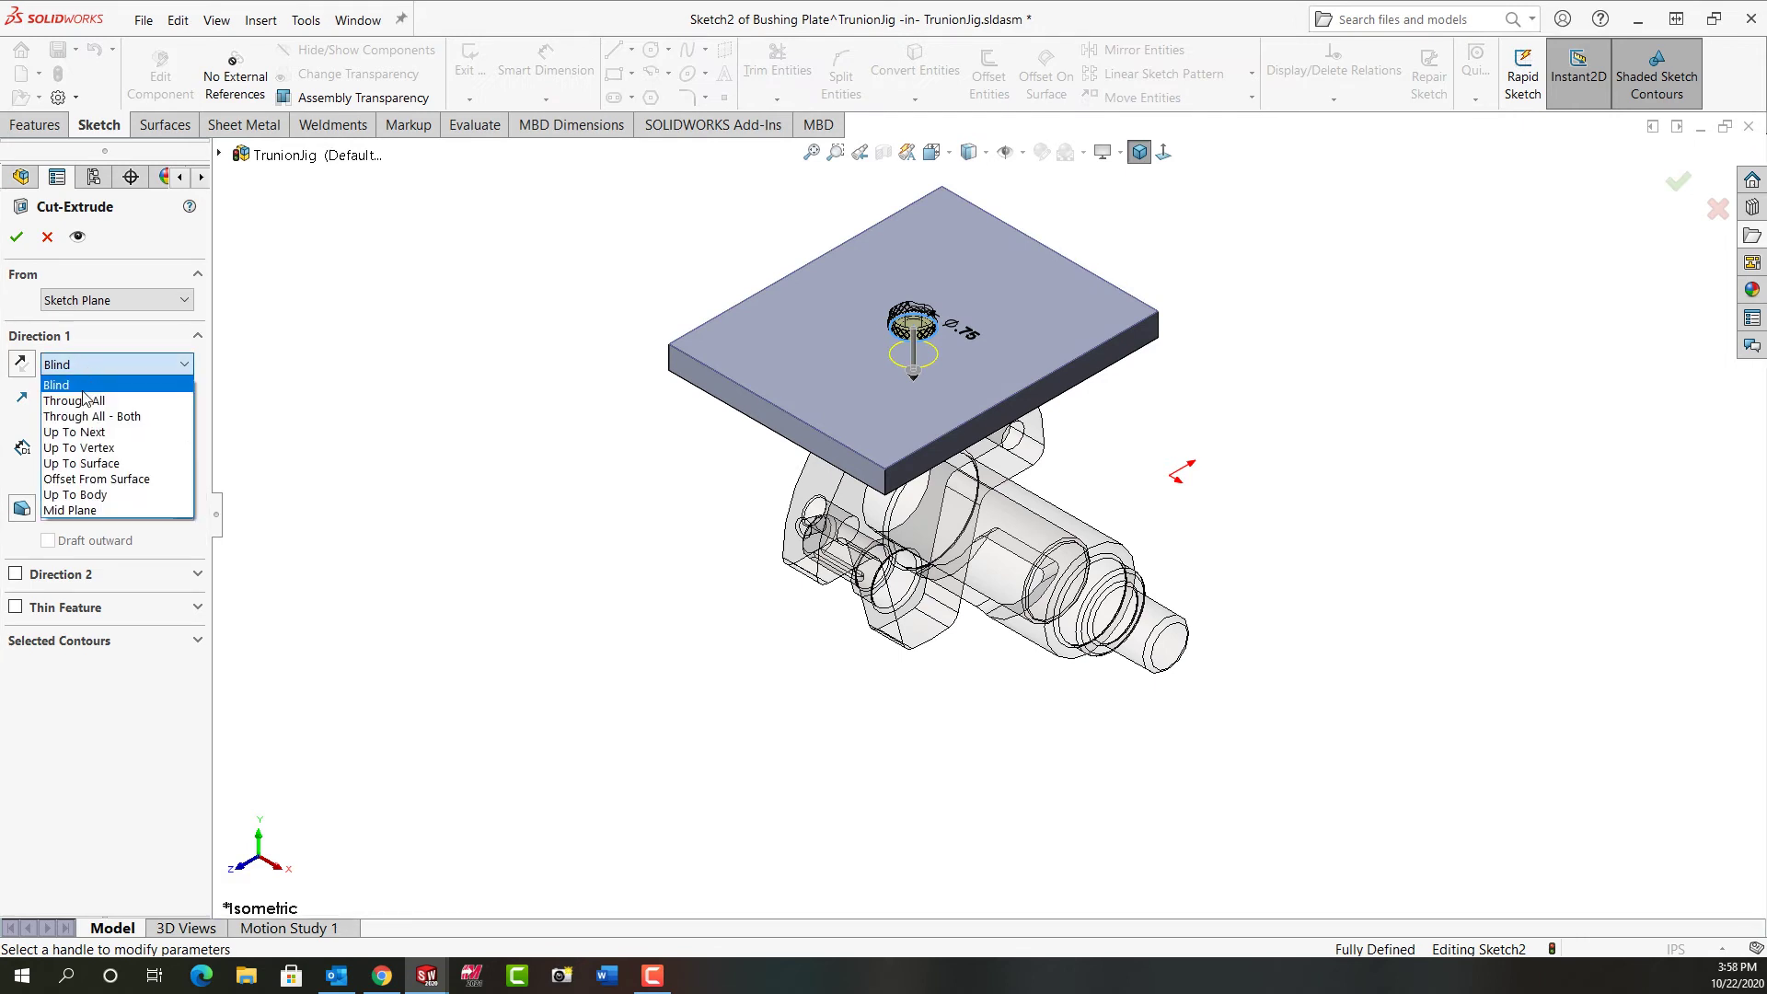
left_click(73, 379)
left_click(16, 239)
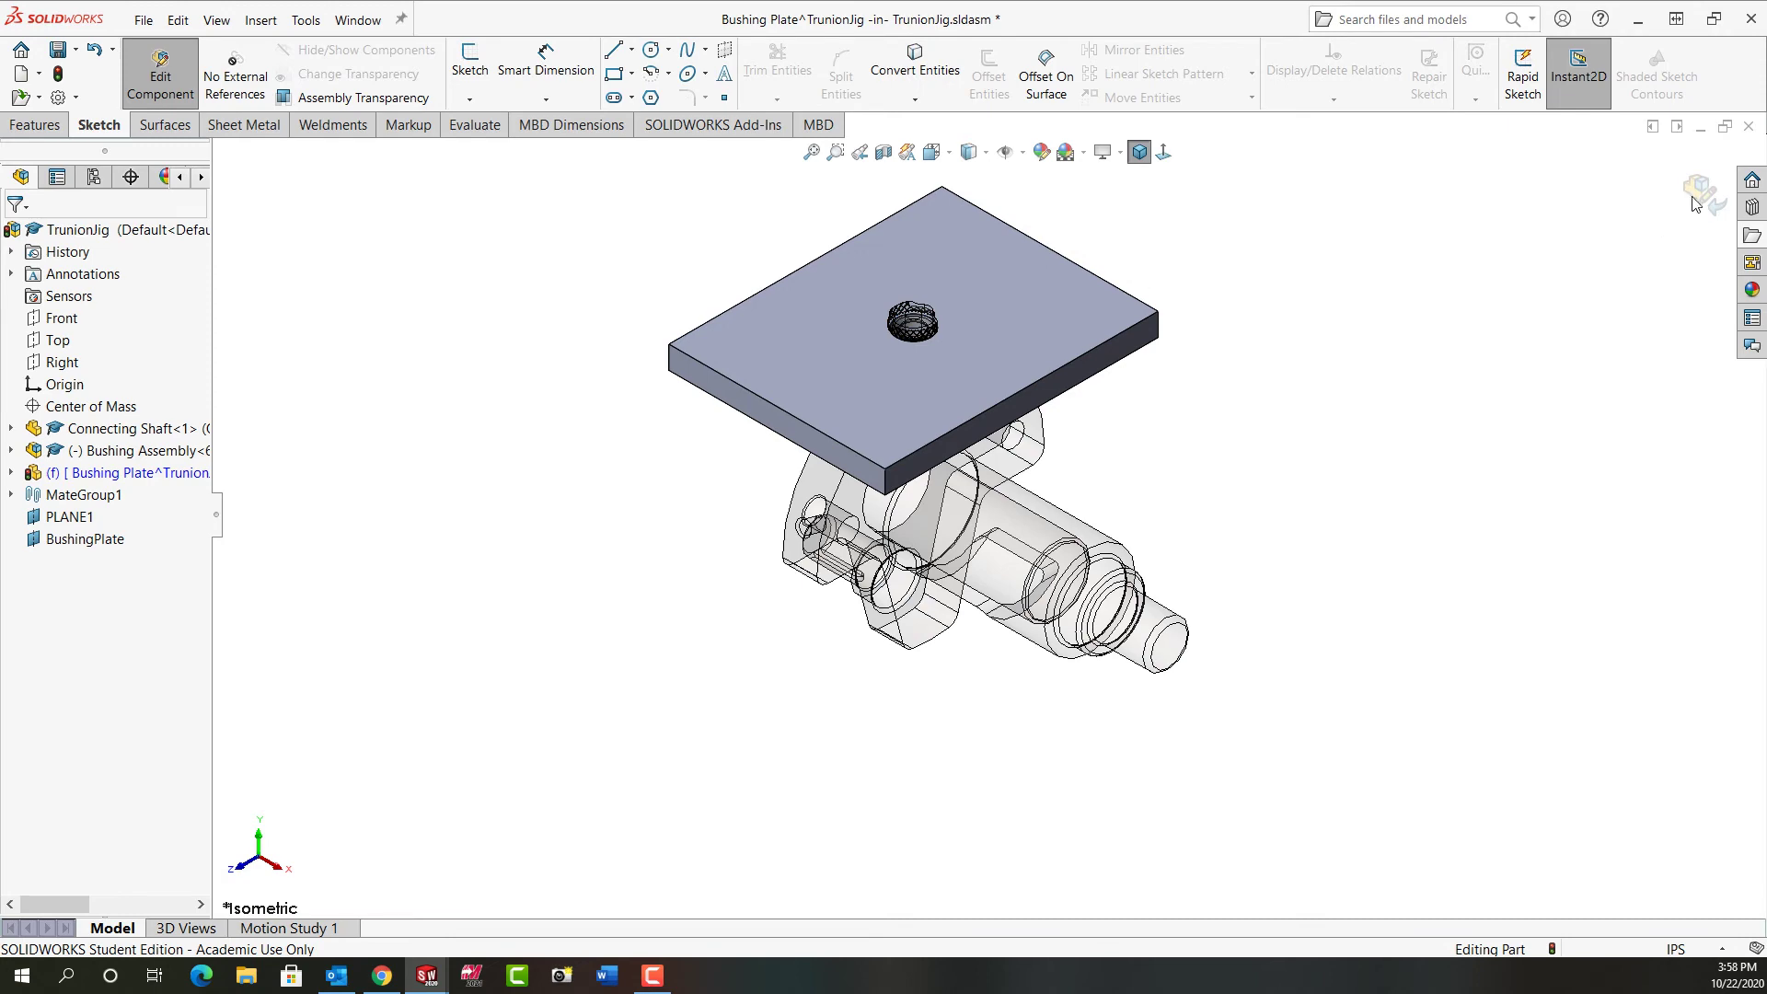
left_click(1702, 191)
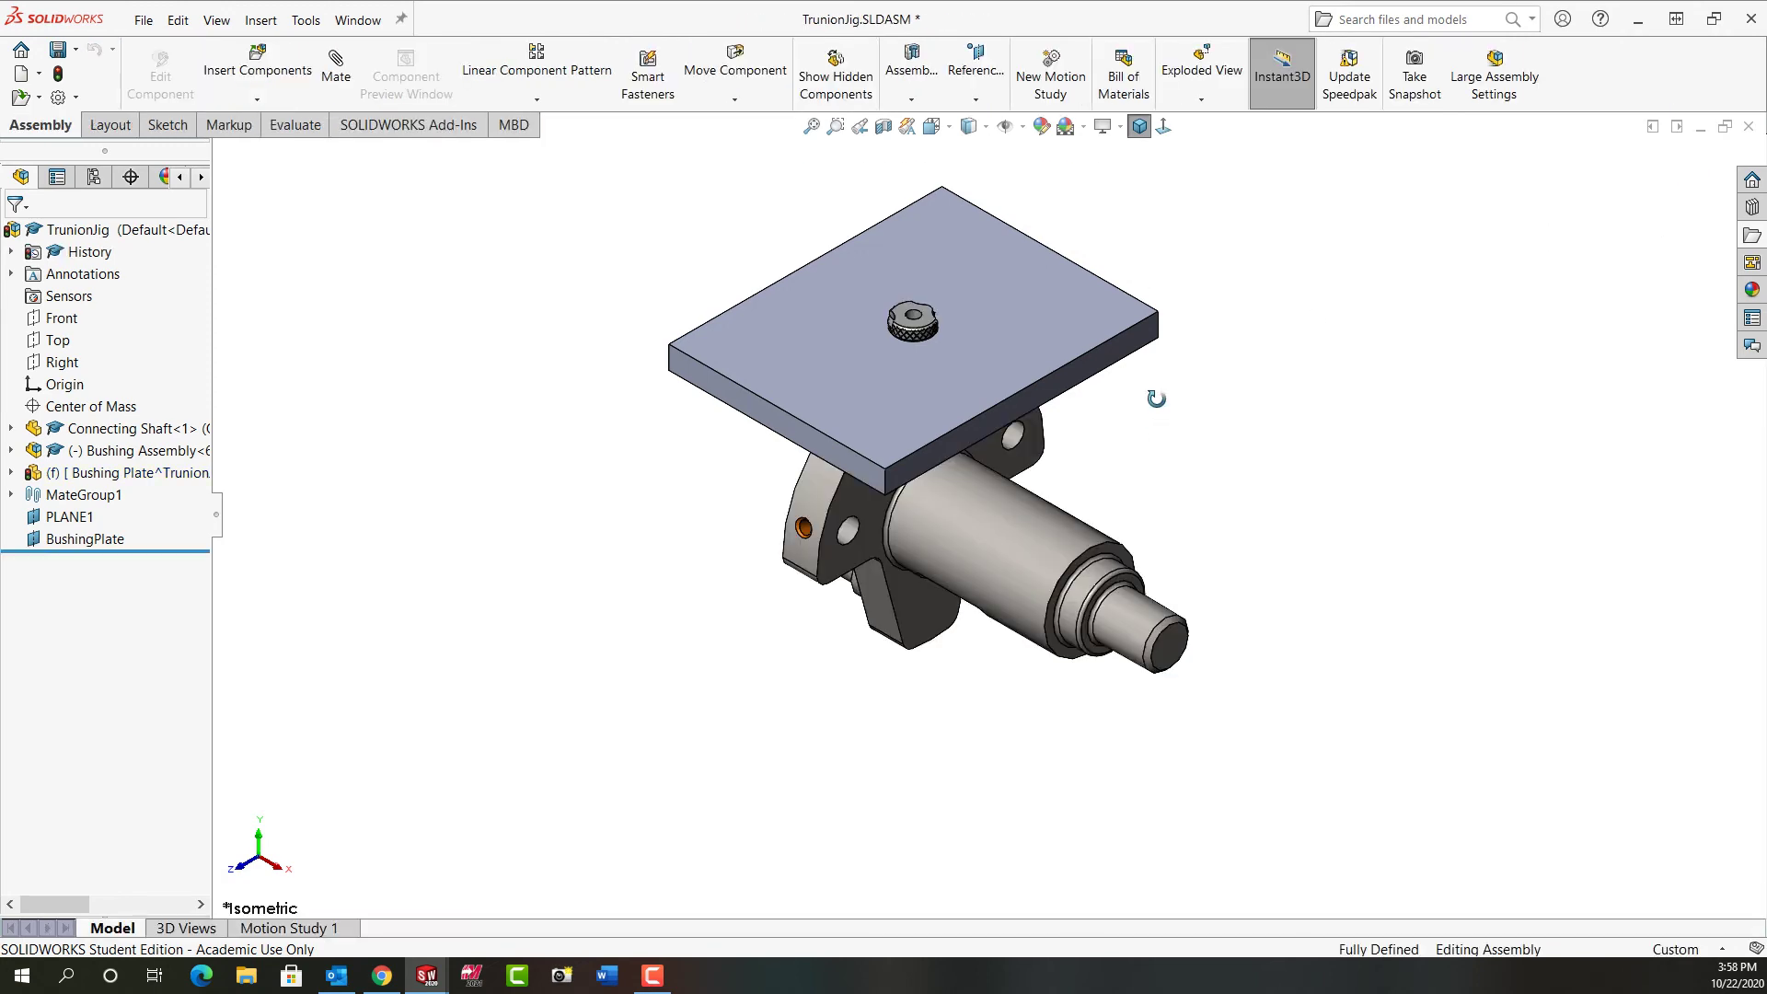
Open the Bushing Plate part in its own window with Open Part in Position.
mouse_move(1155, 398)
middle_mouse_down()
mouse_move(1175, 185)
mouse_move(1205, 377)
mouse_move(1147, 383)
mouse_move(1174, 387)
middle_mouse_up()
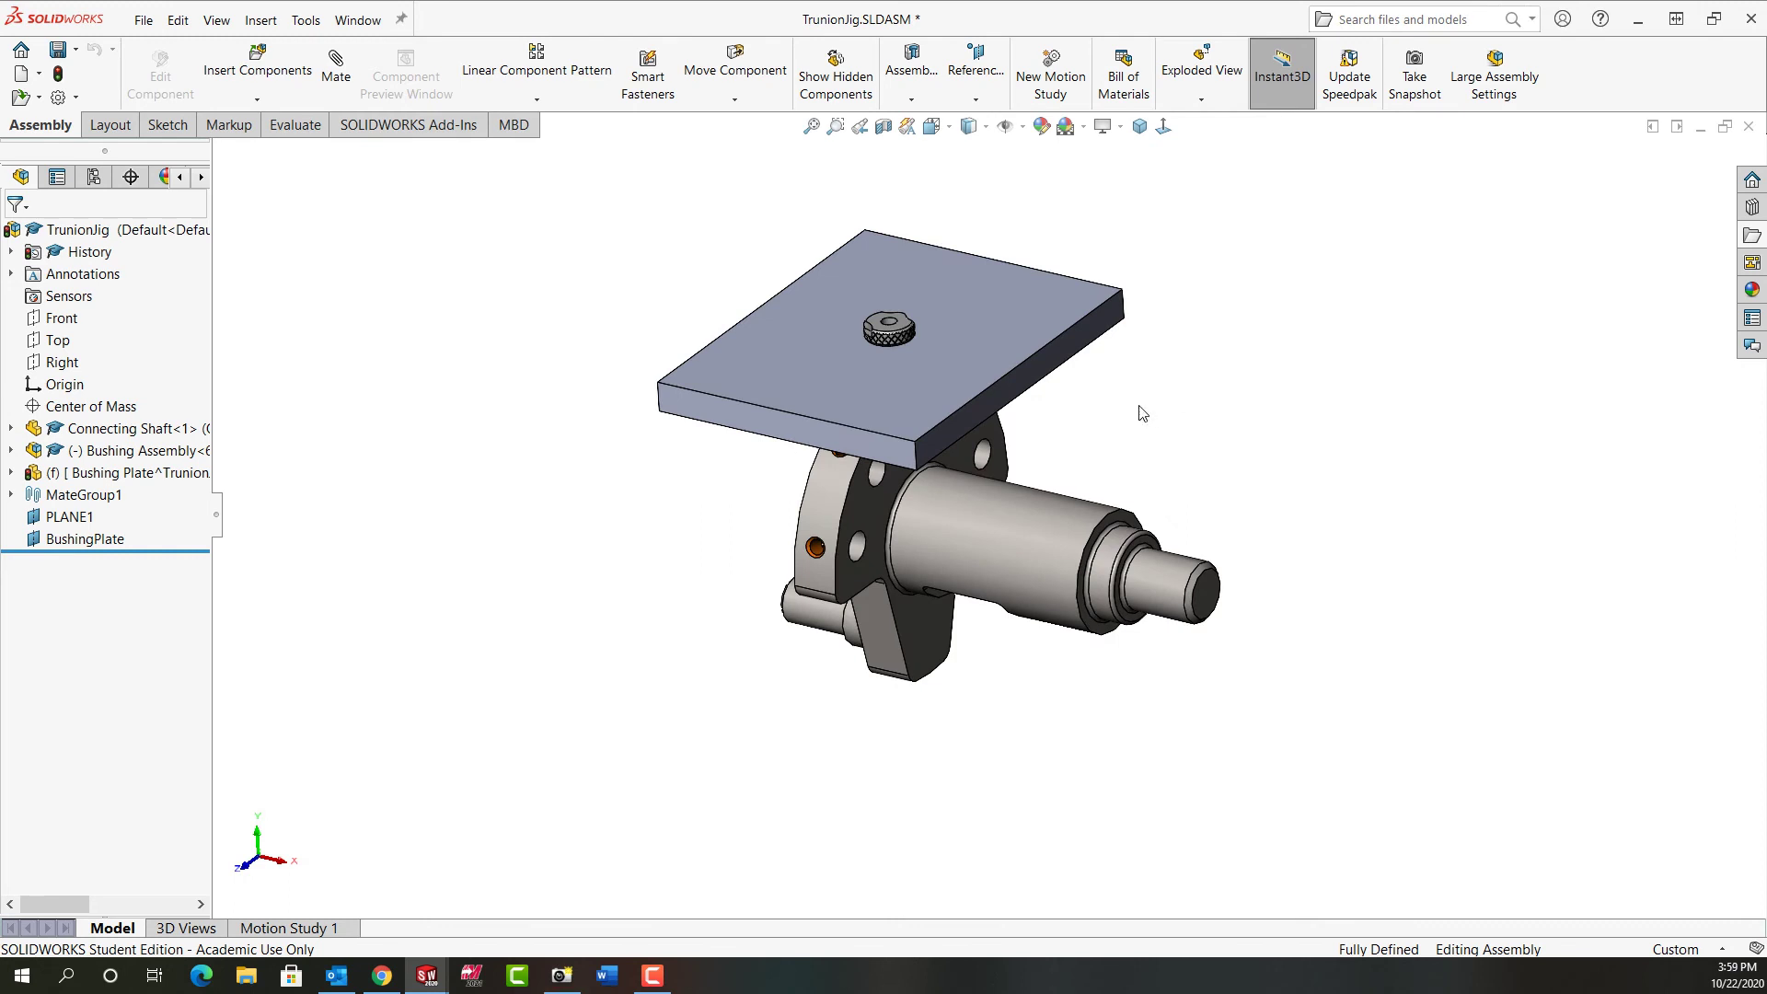
left_click(1041, 343)
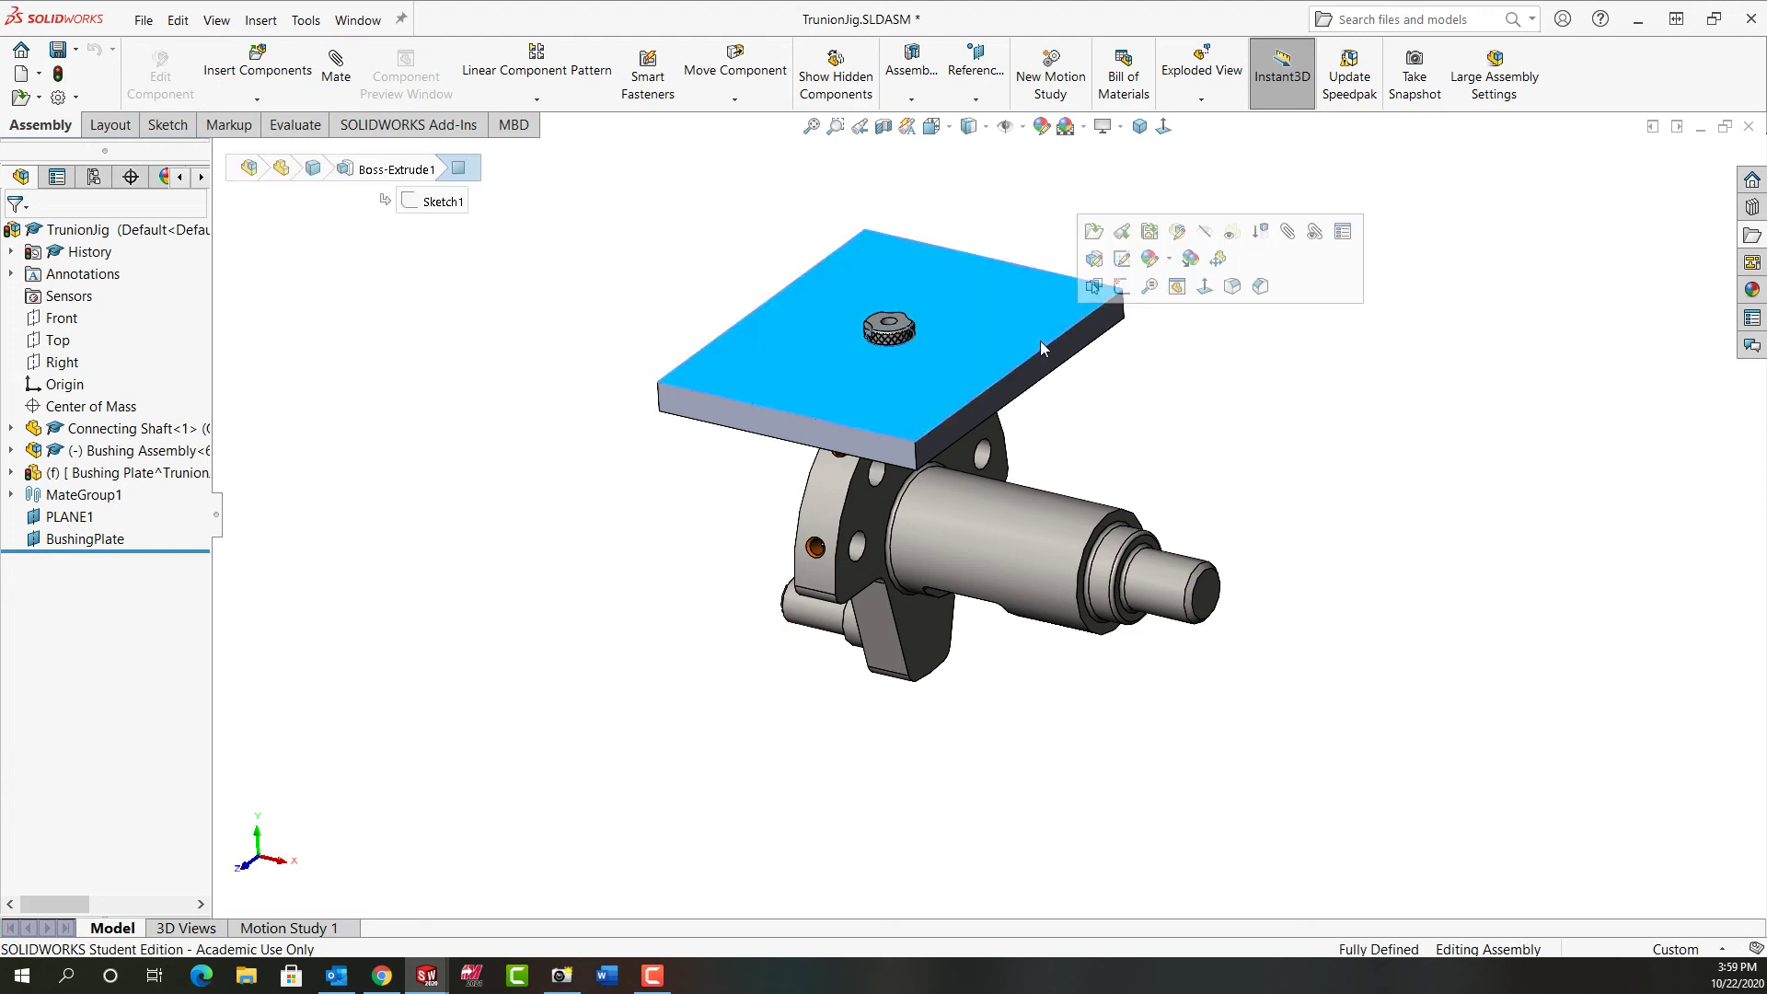
left_click(1123, 231)
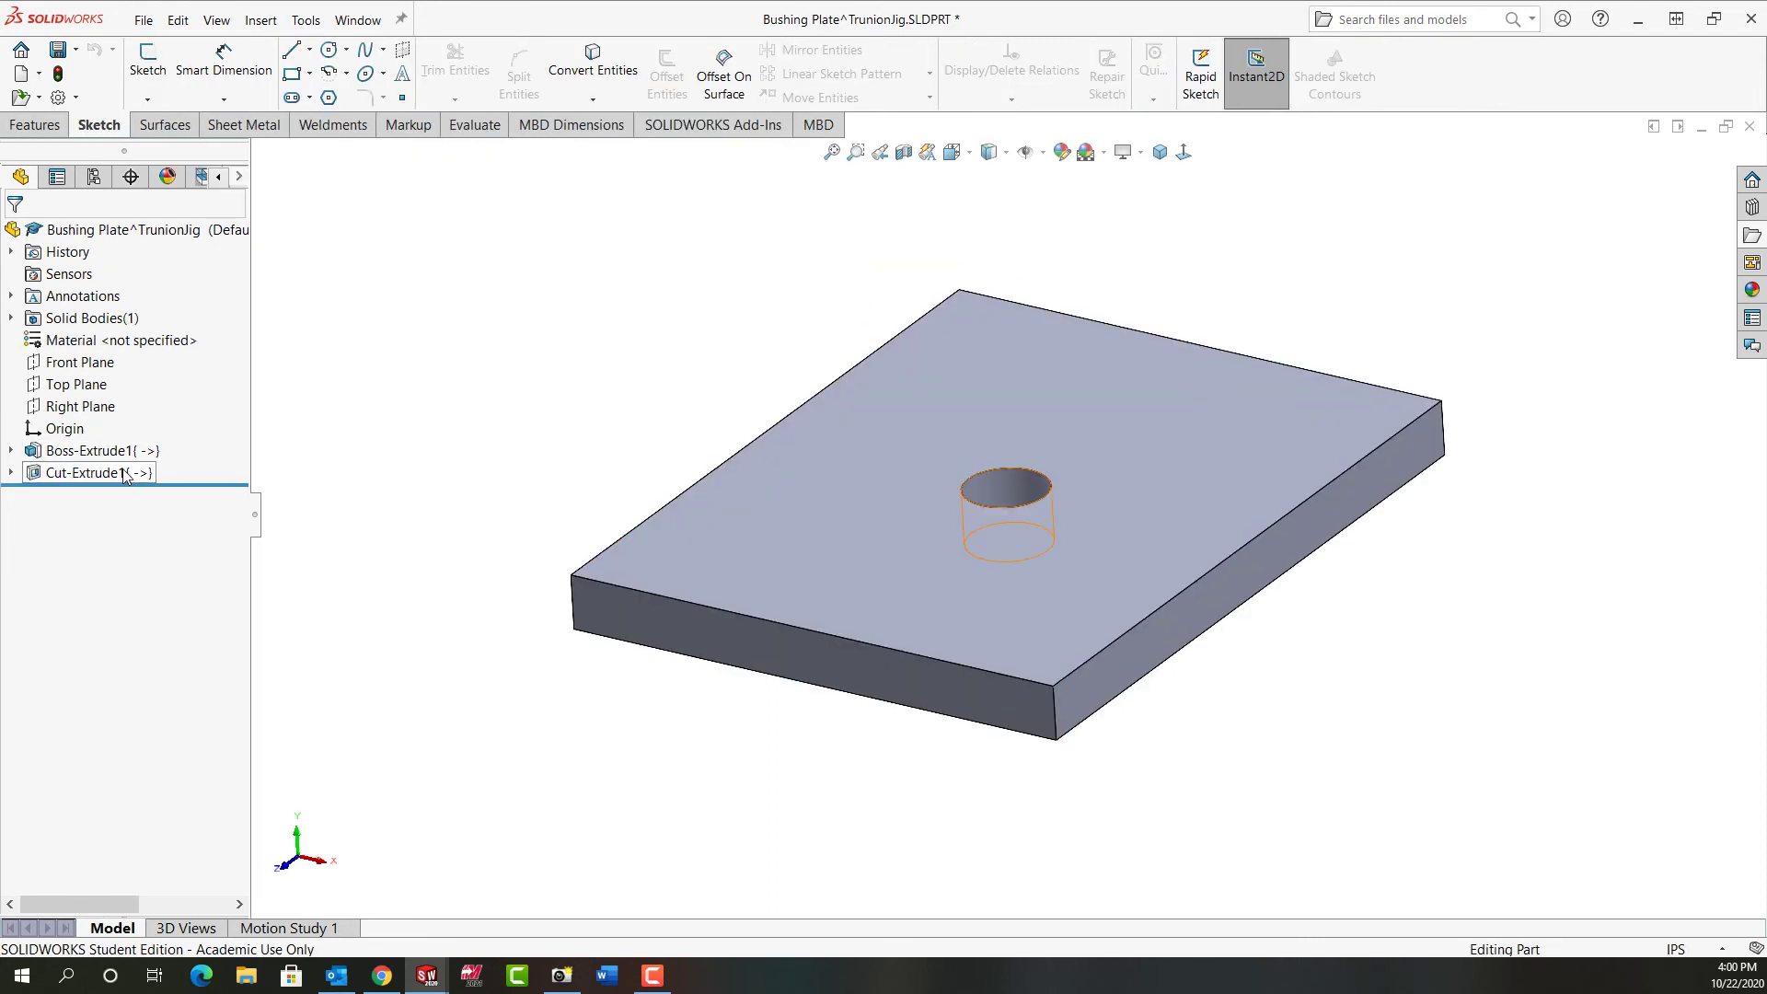
In Sketch2 of Cut-Extrude1, give the 0.75in diameter a Limit tolerance at .1234 precision.
left_click(12, 472)
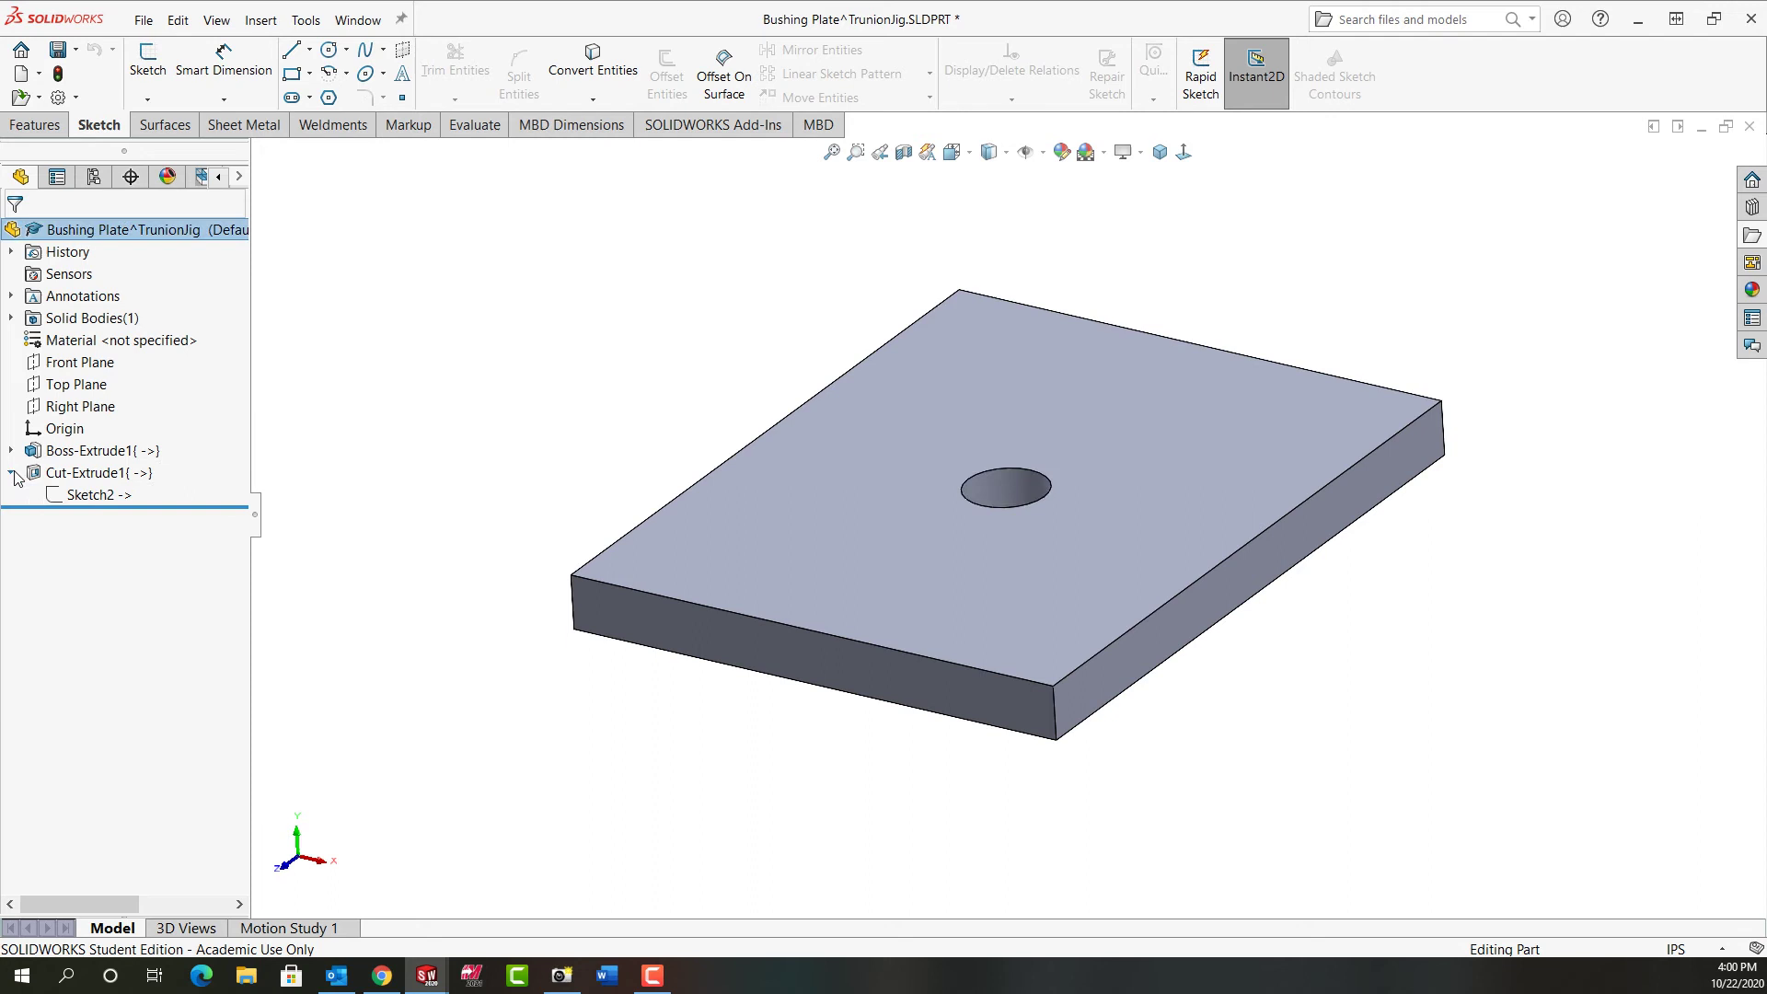
left_click(91, 495)
left_click(128, 465)
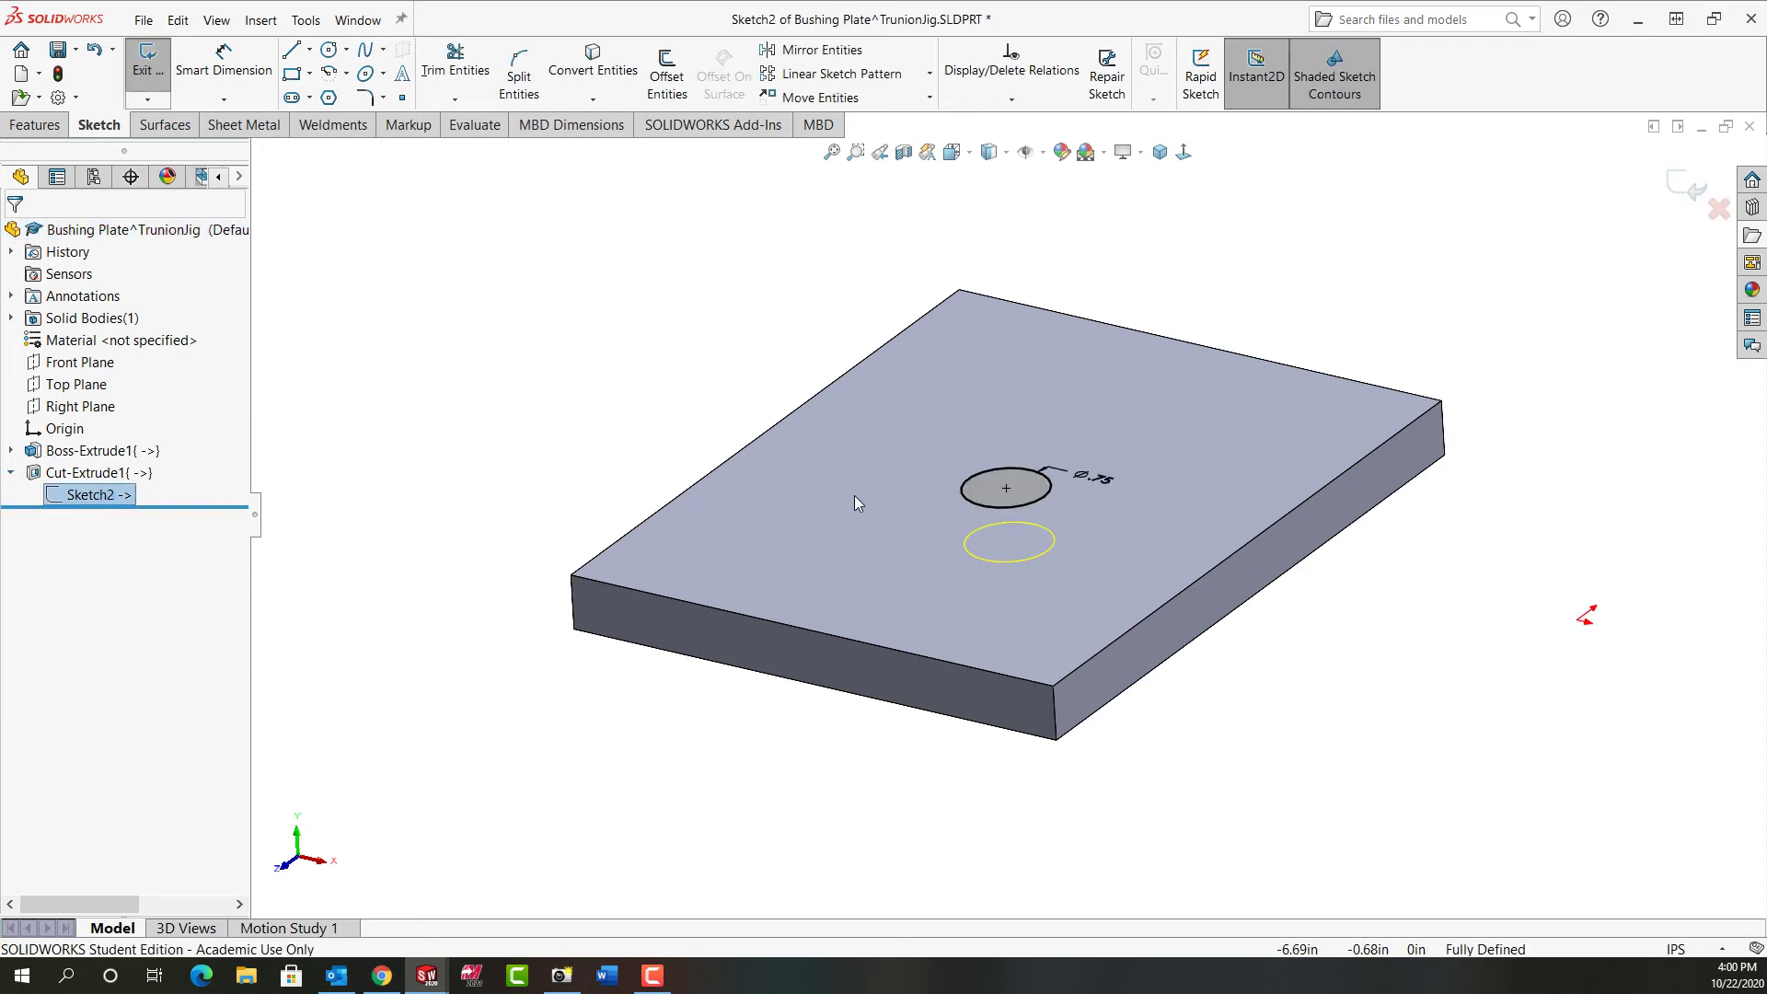
double_click(1104, 484)
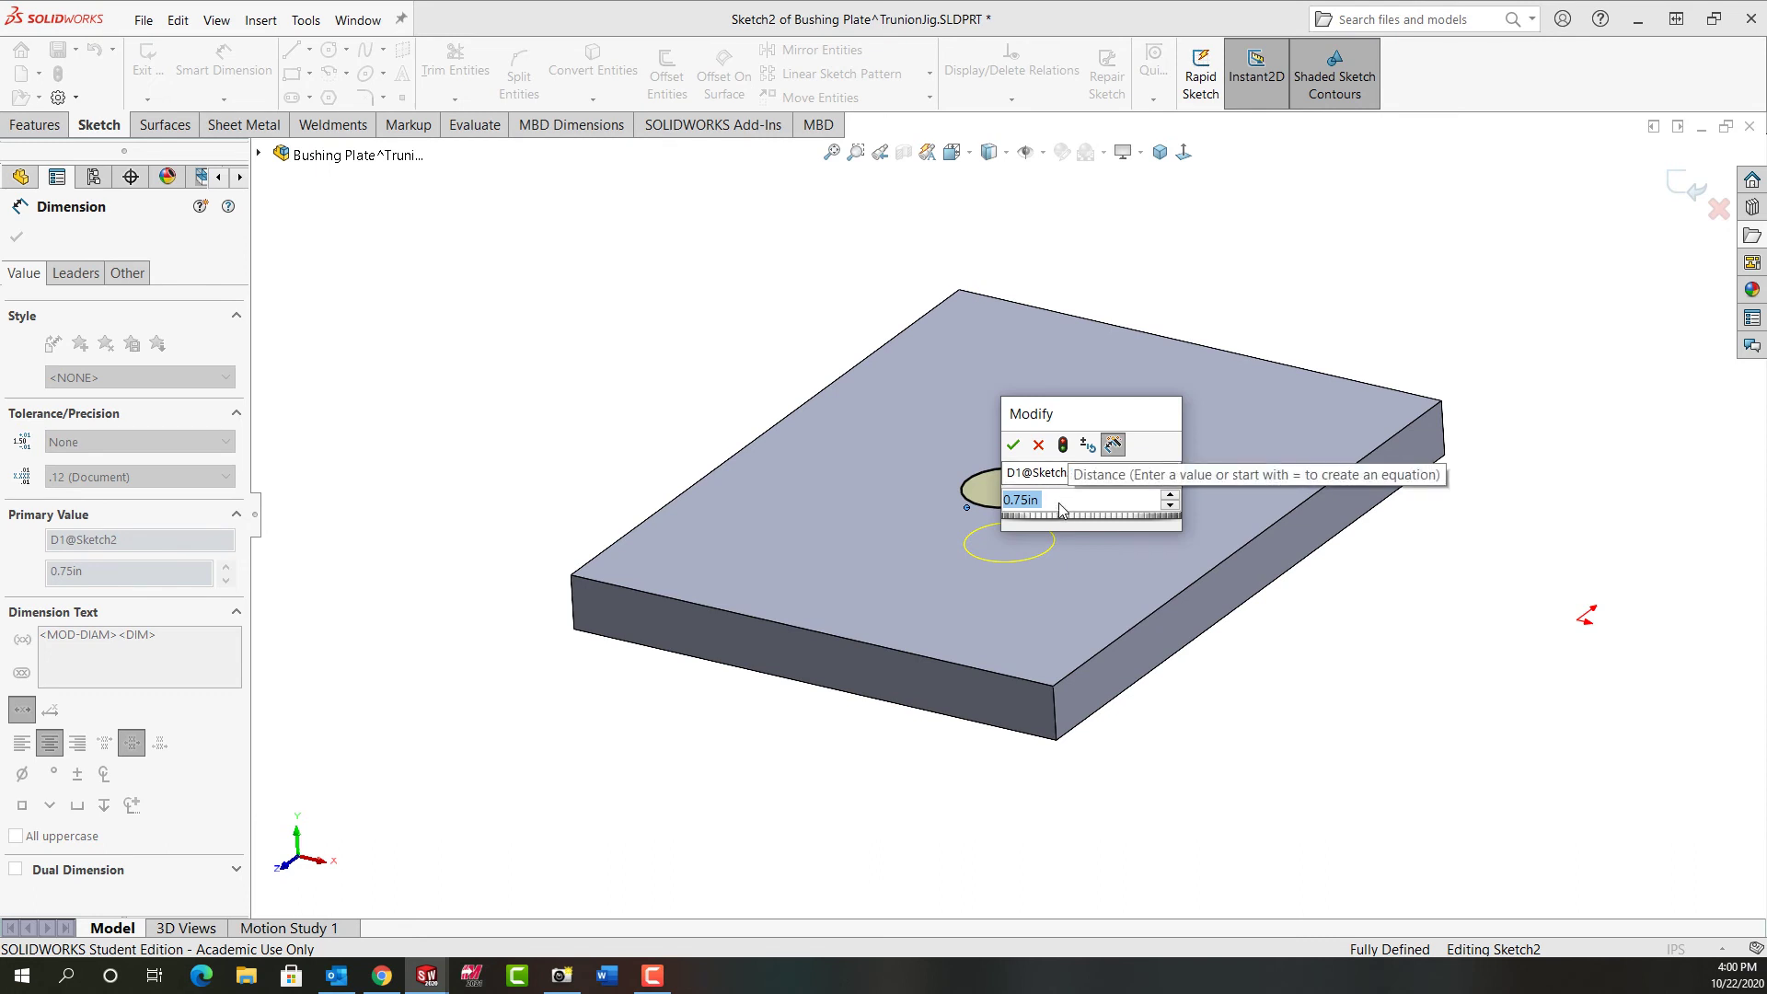
left_click(1014, 445)
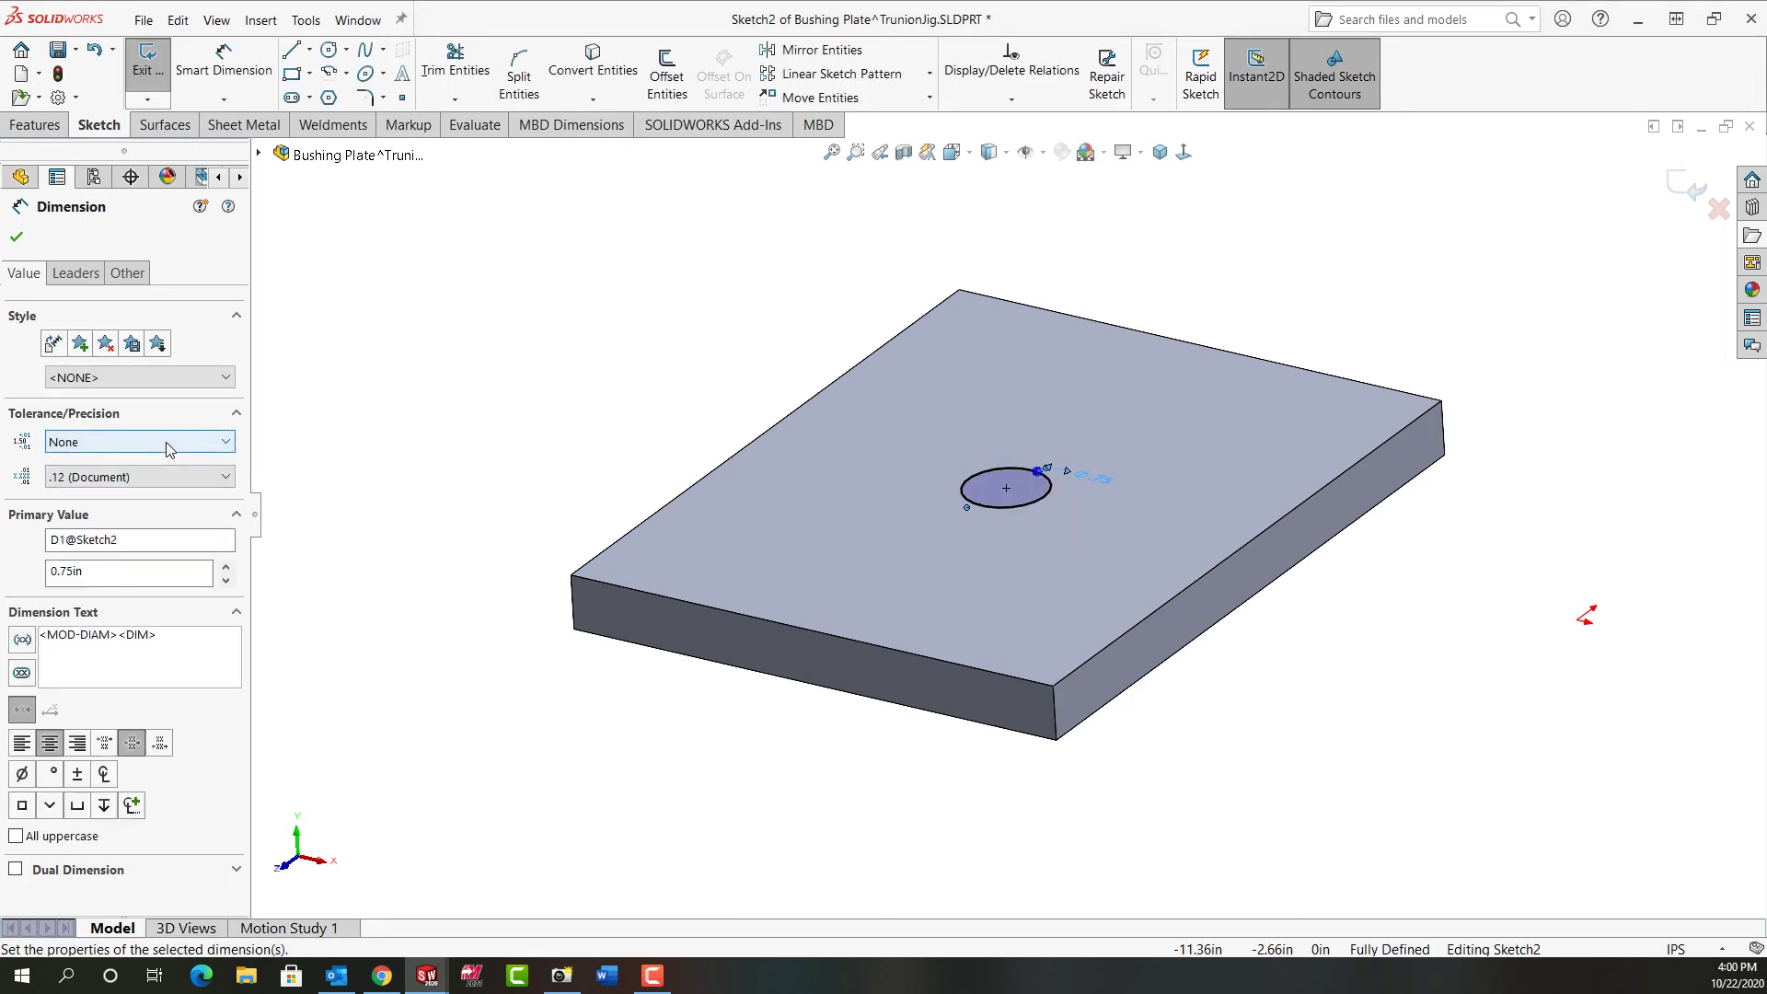
left_click(169, 444)
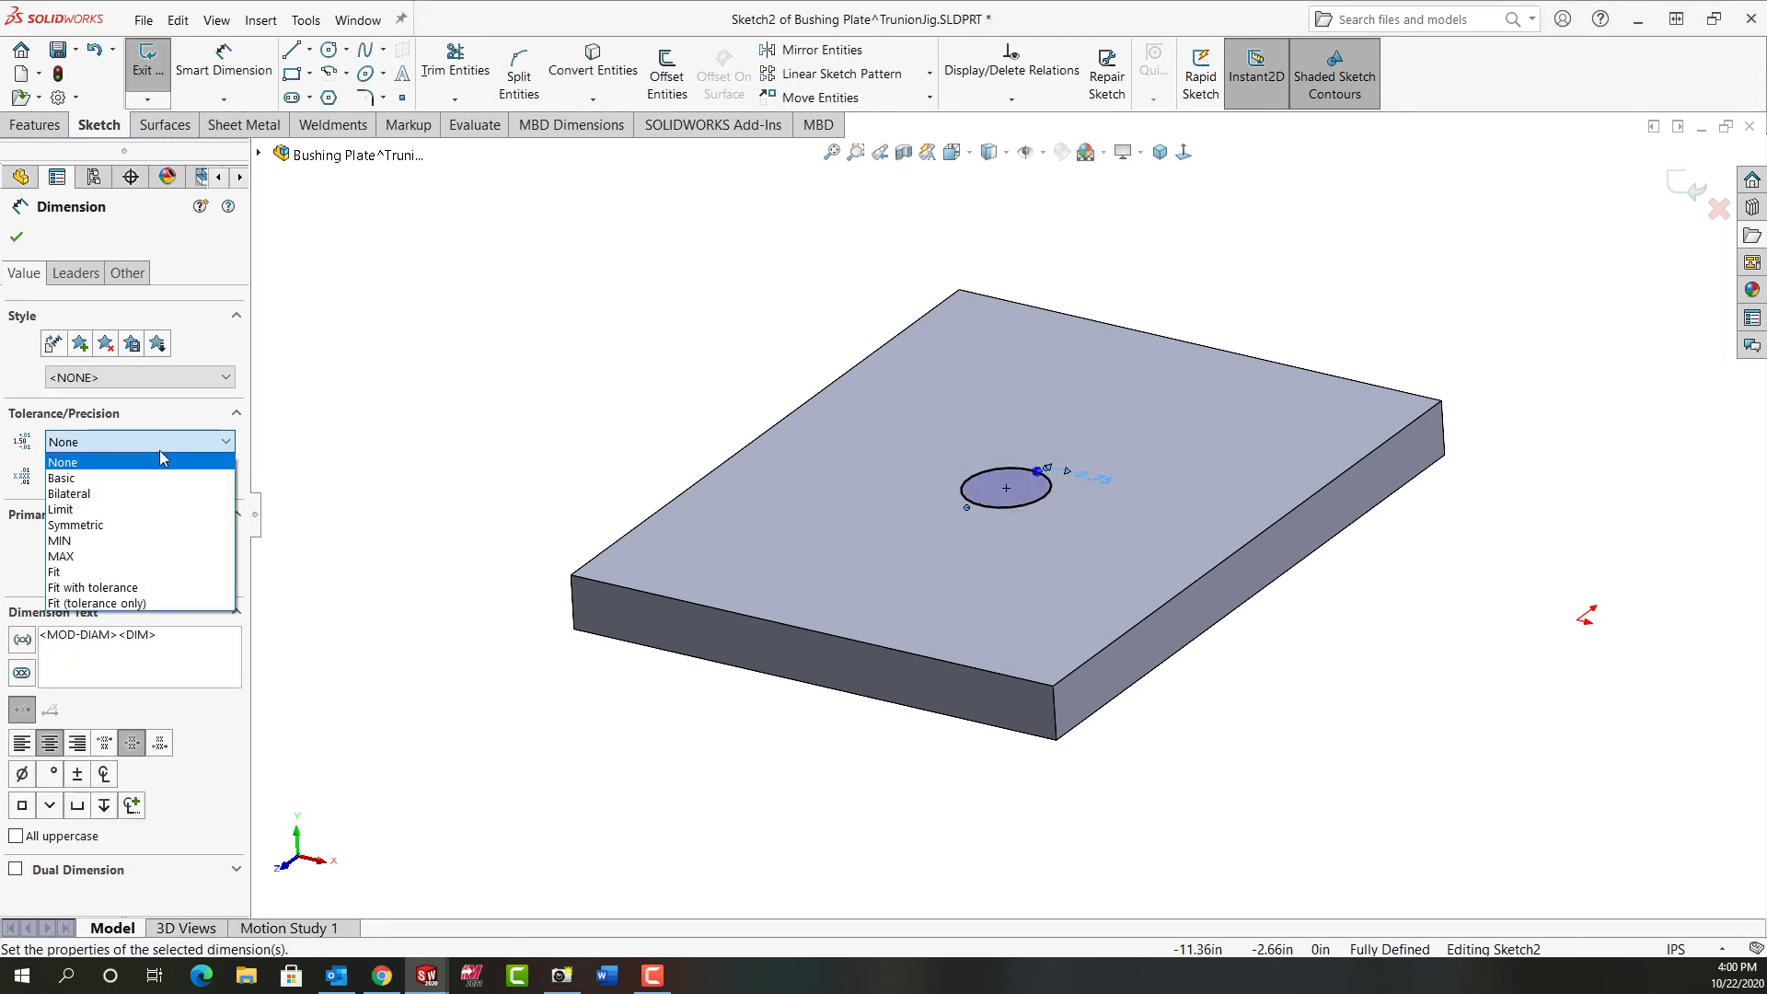
left_click(127, 510)
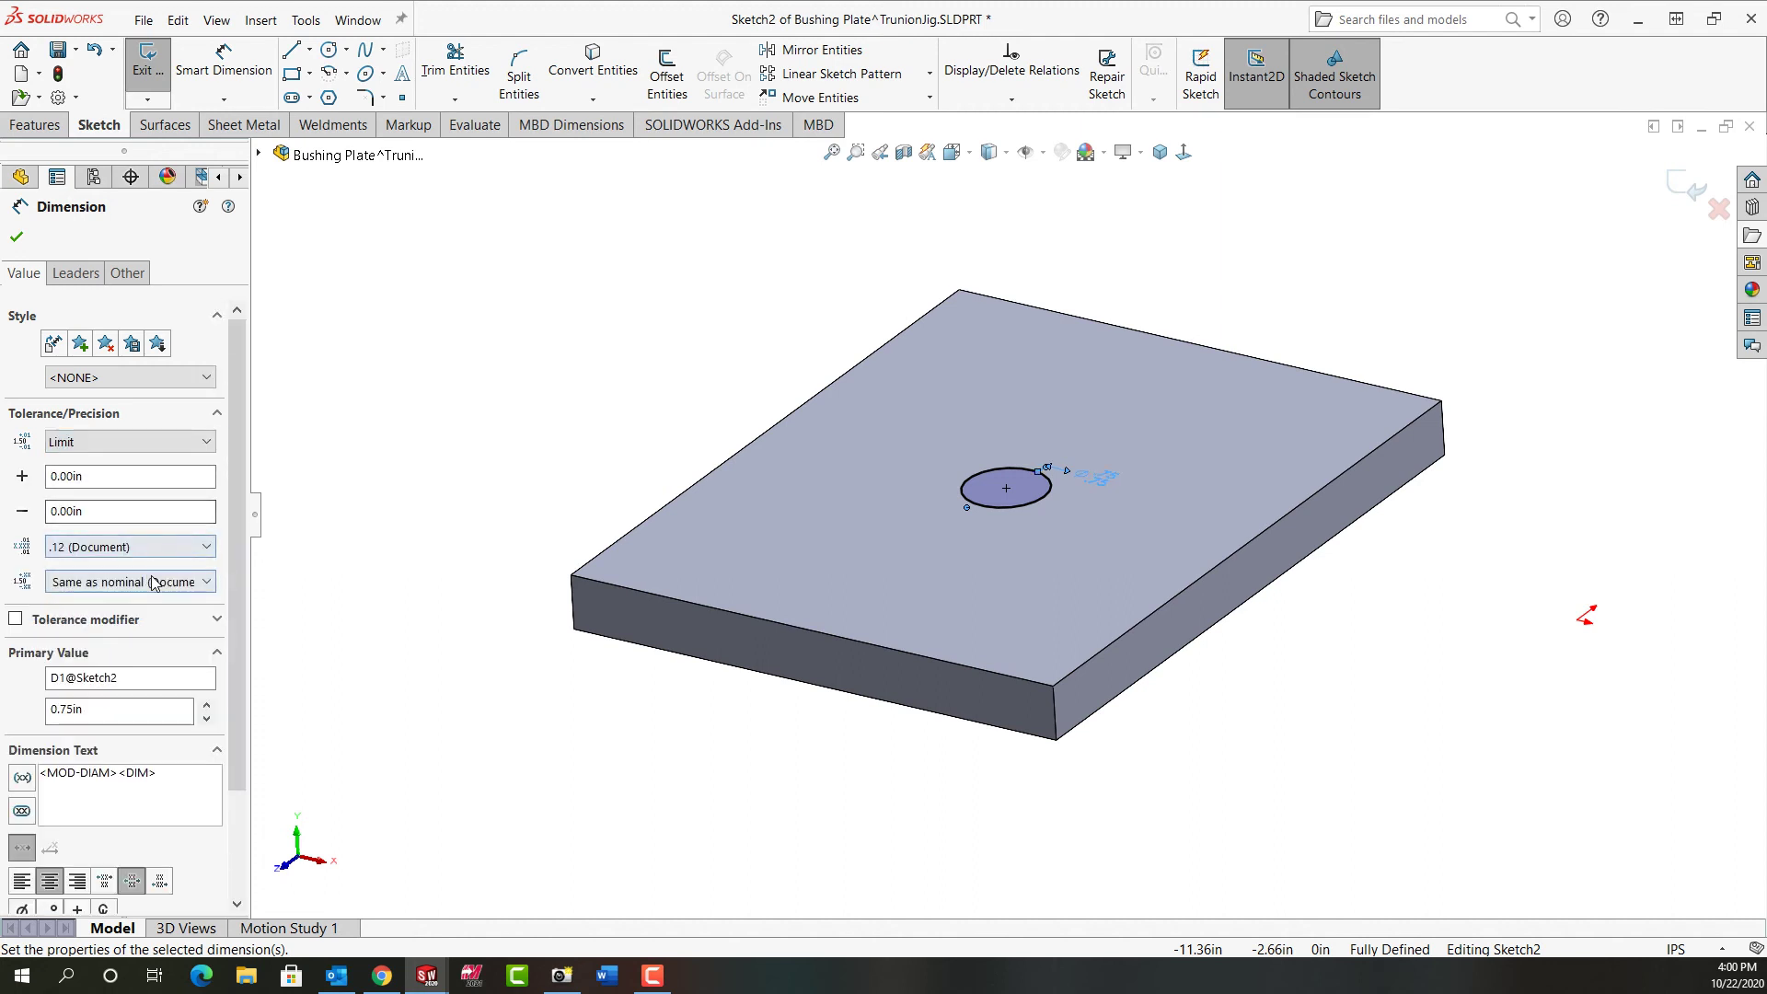
left_click(160, 549)
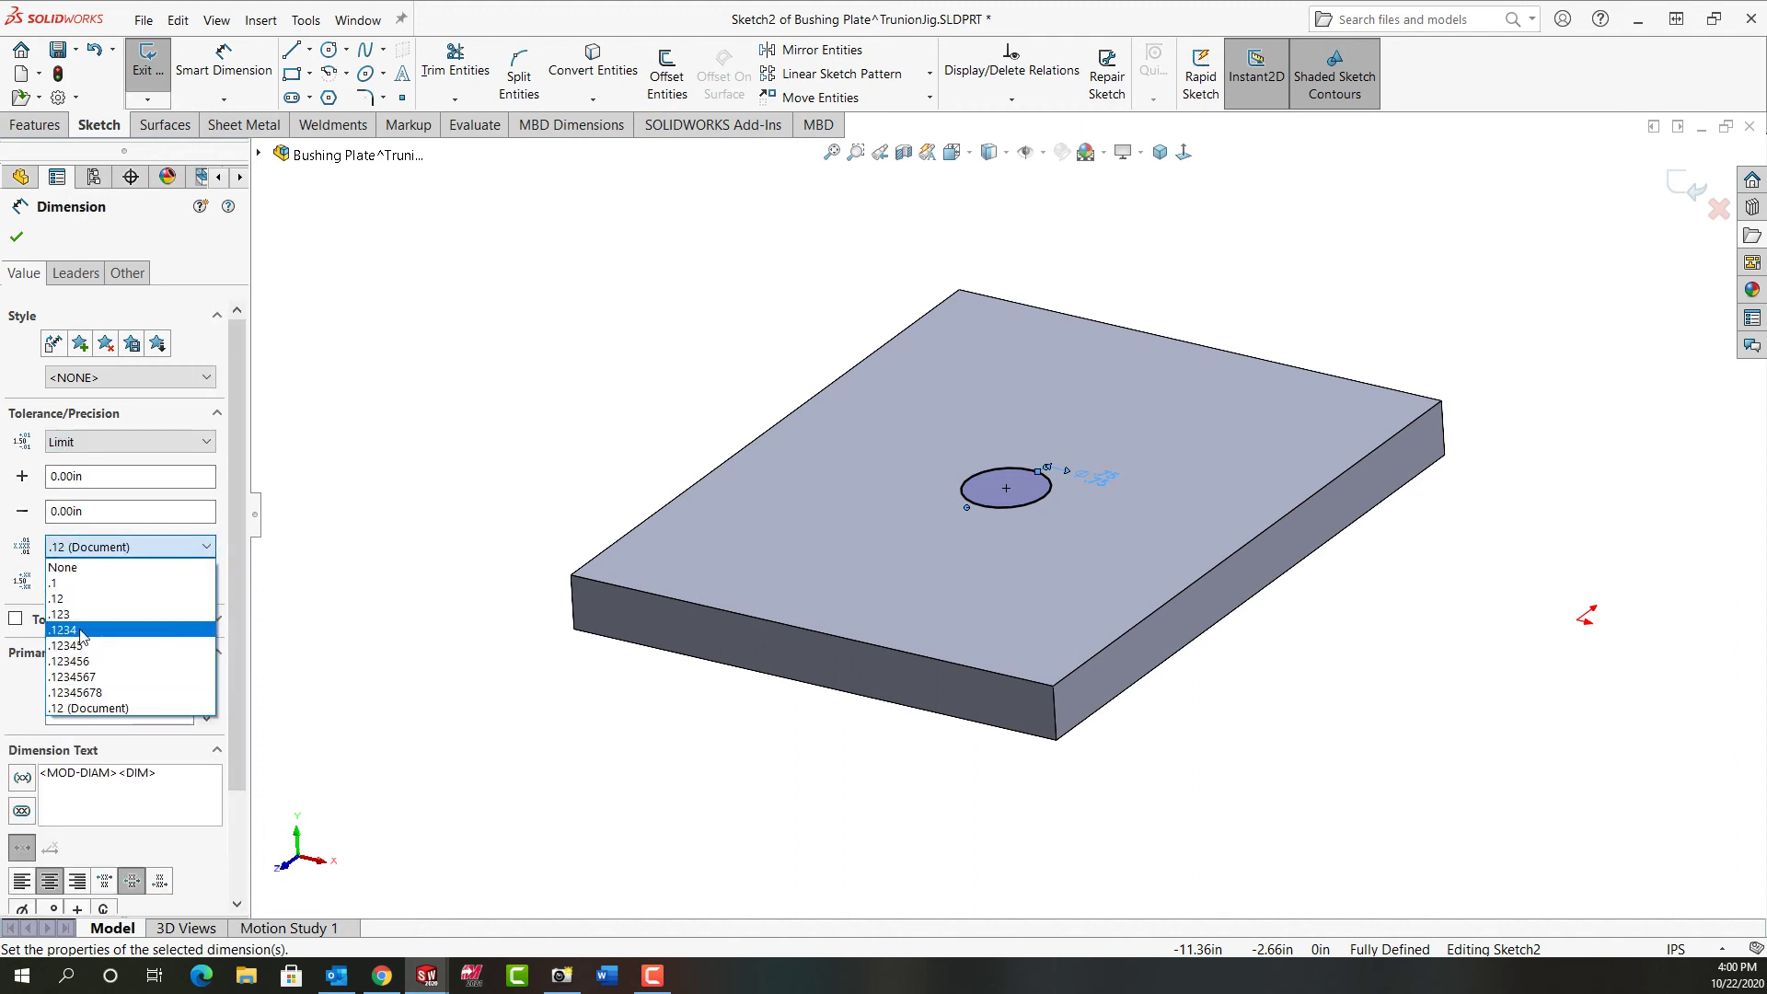
left_click(111, 626)
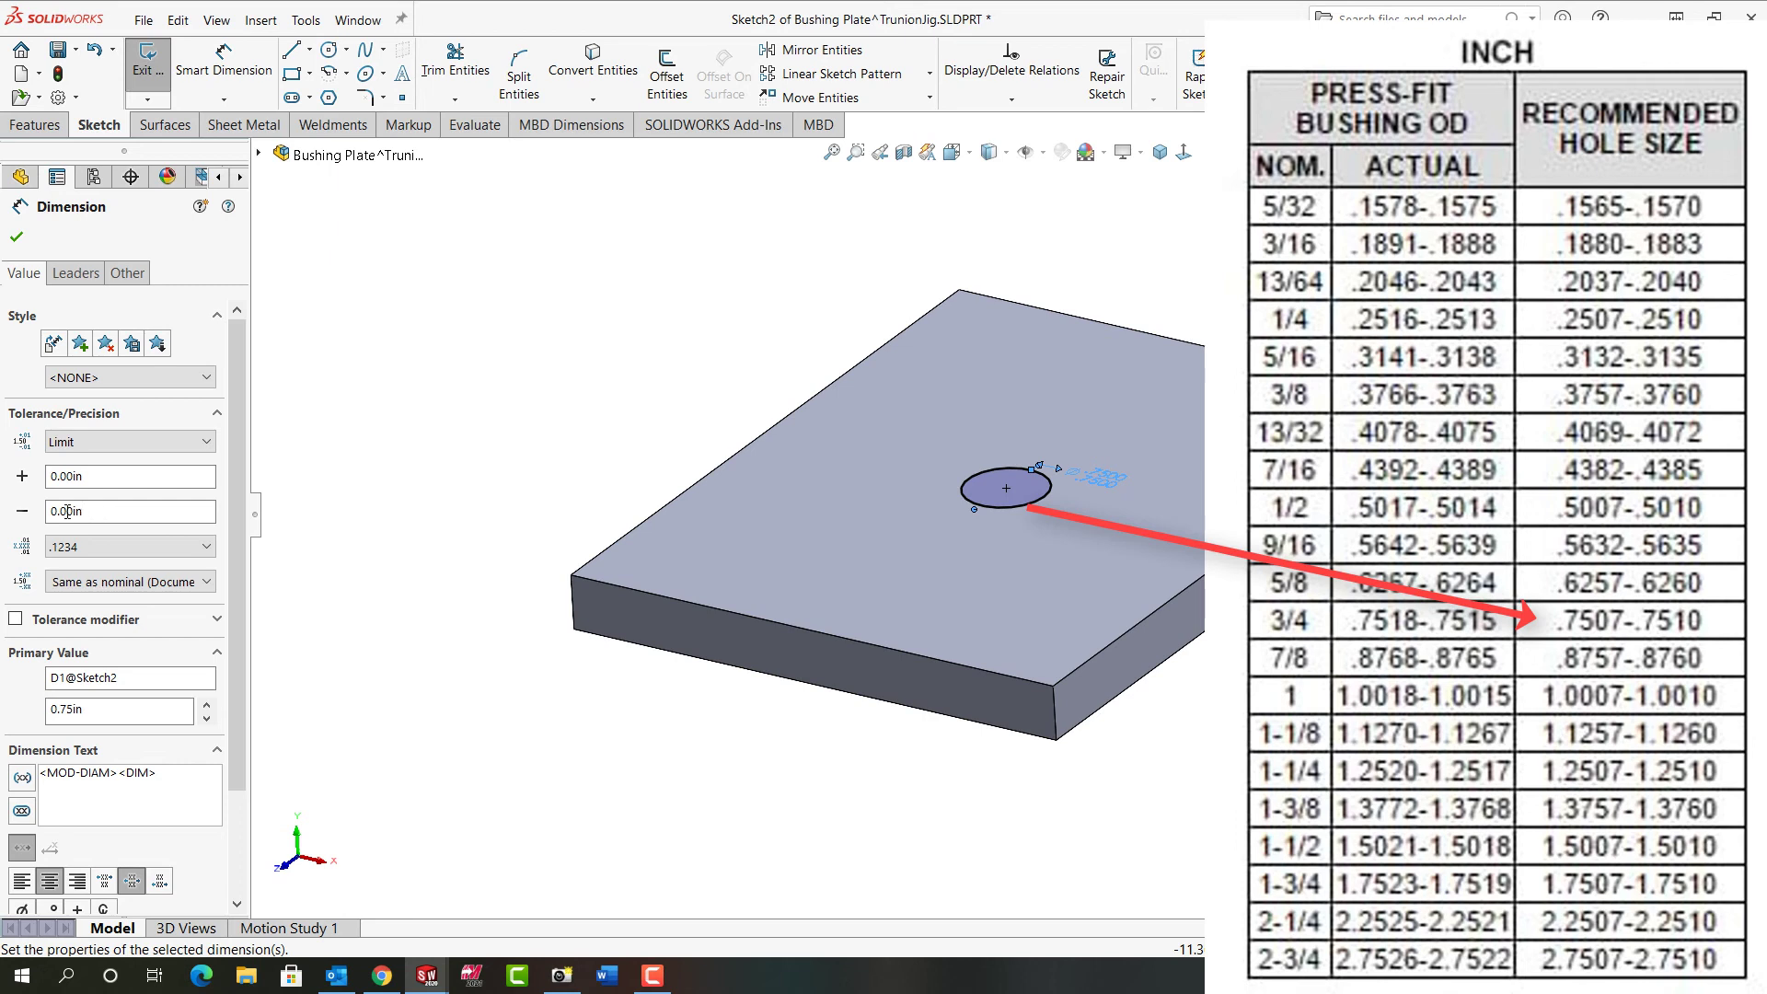
Set the diameter limits to +0.0007 and 0.001 so it reads Ø.7510/.7507.
left_click_drag(92, 512, 23, 509)
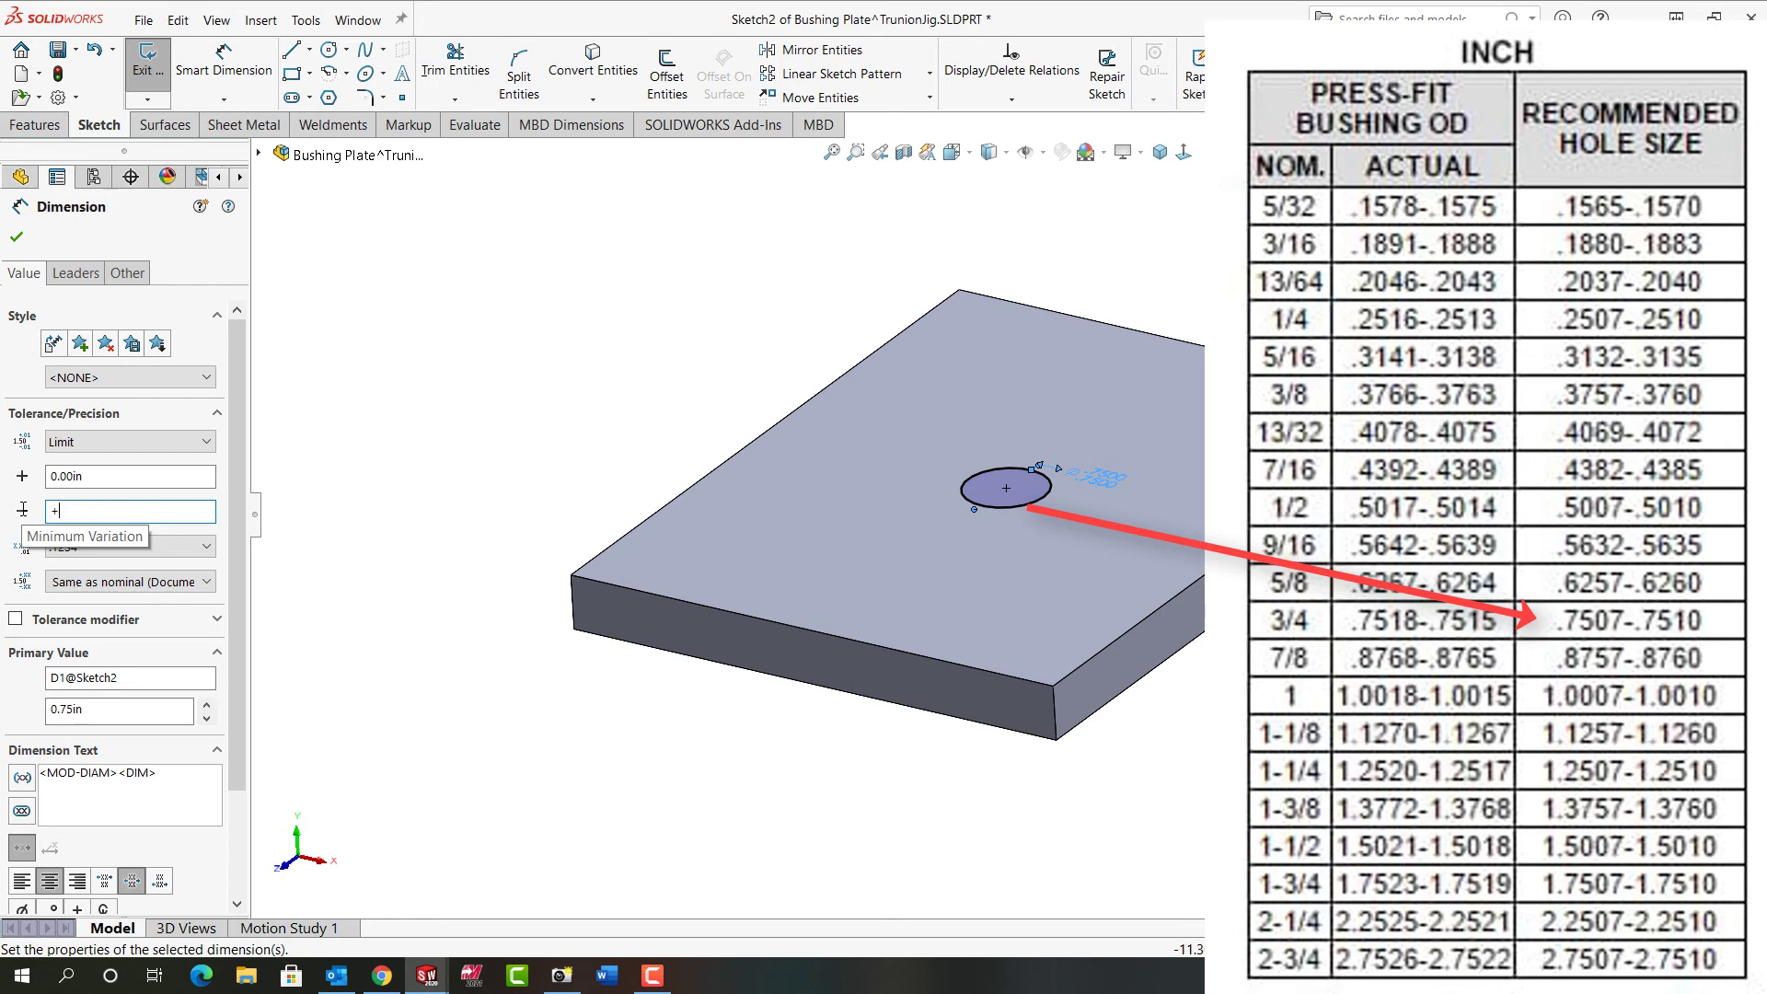
type("+0.0007")
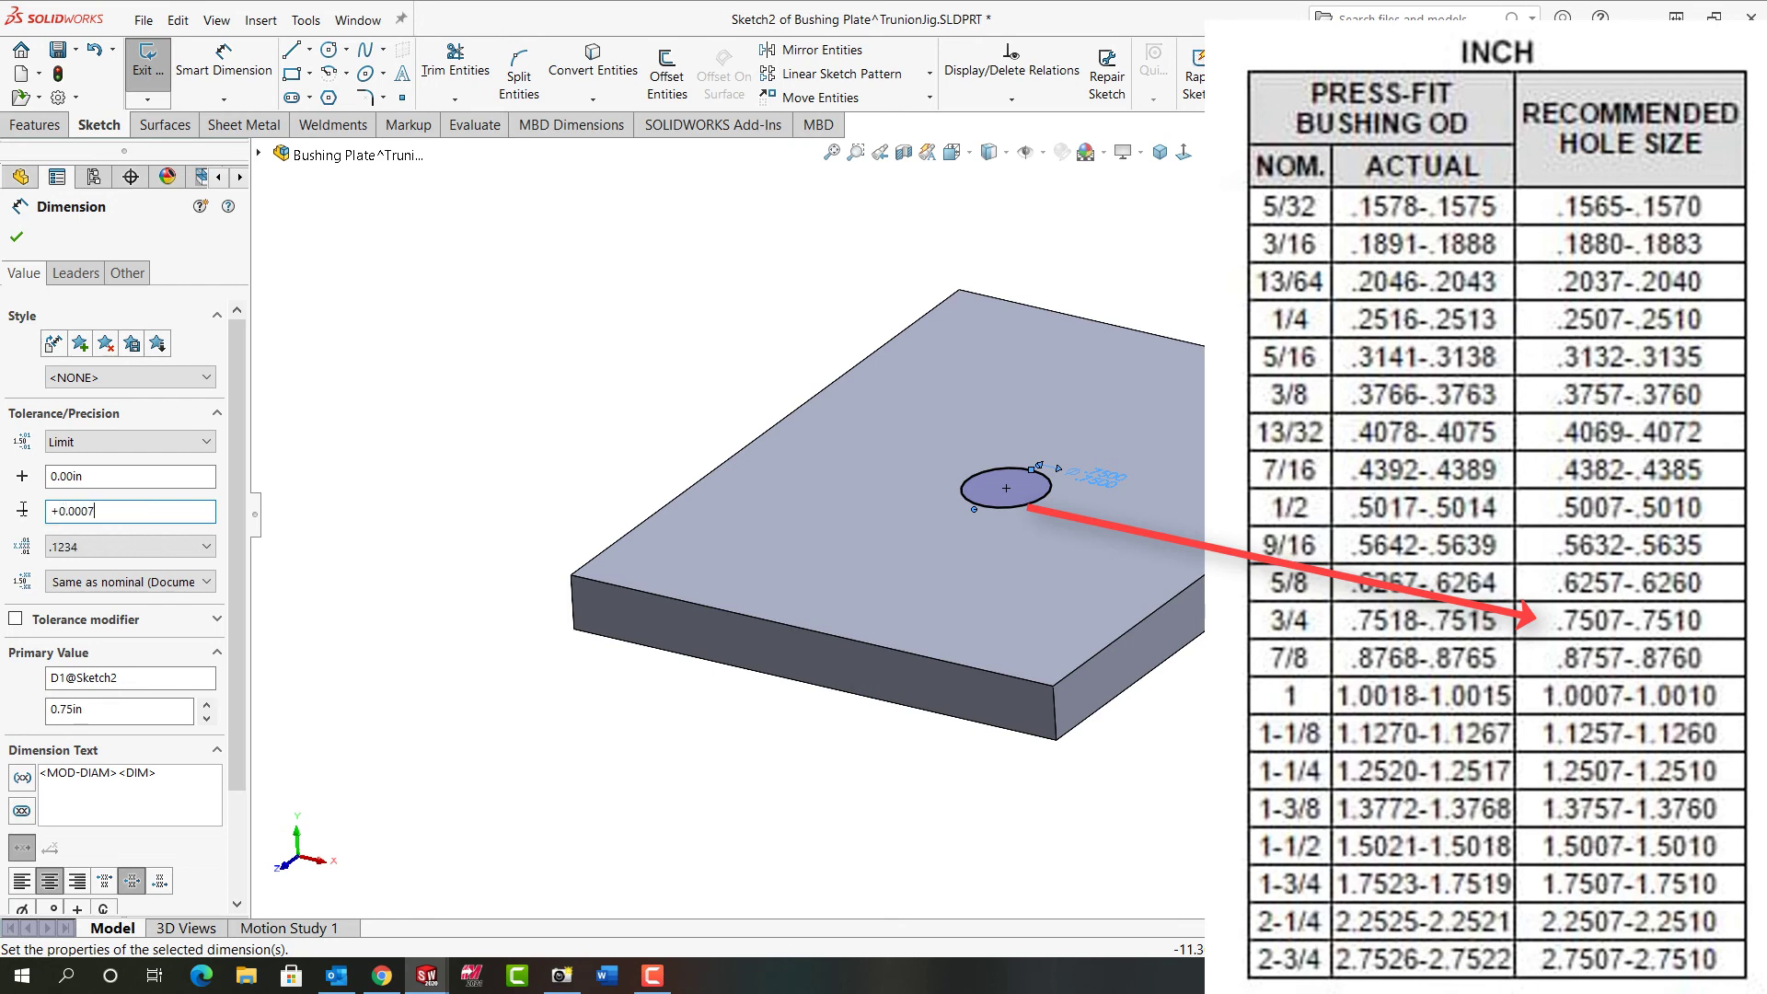
key("Return")
left_click(113, 475)
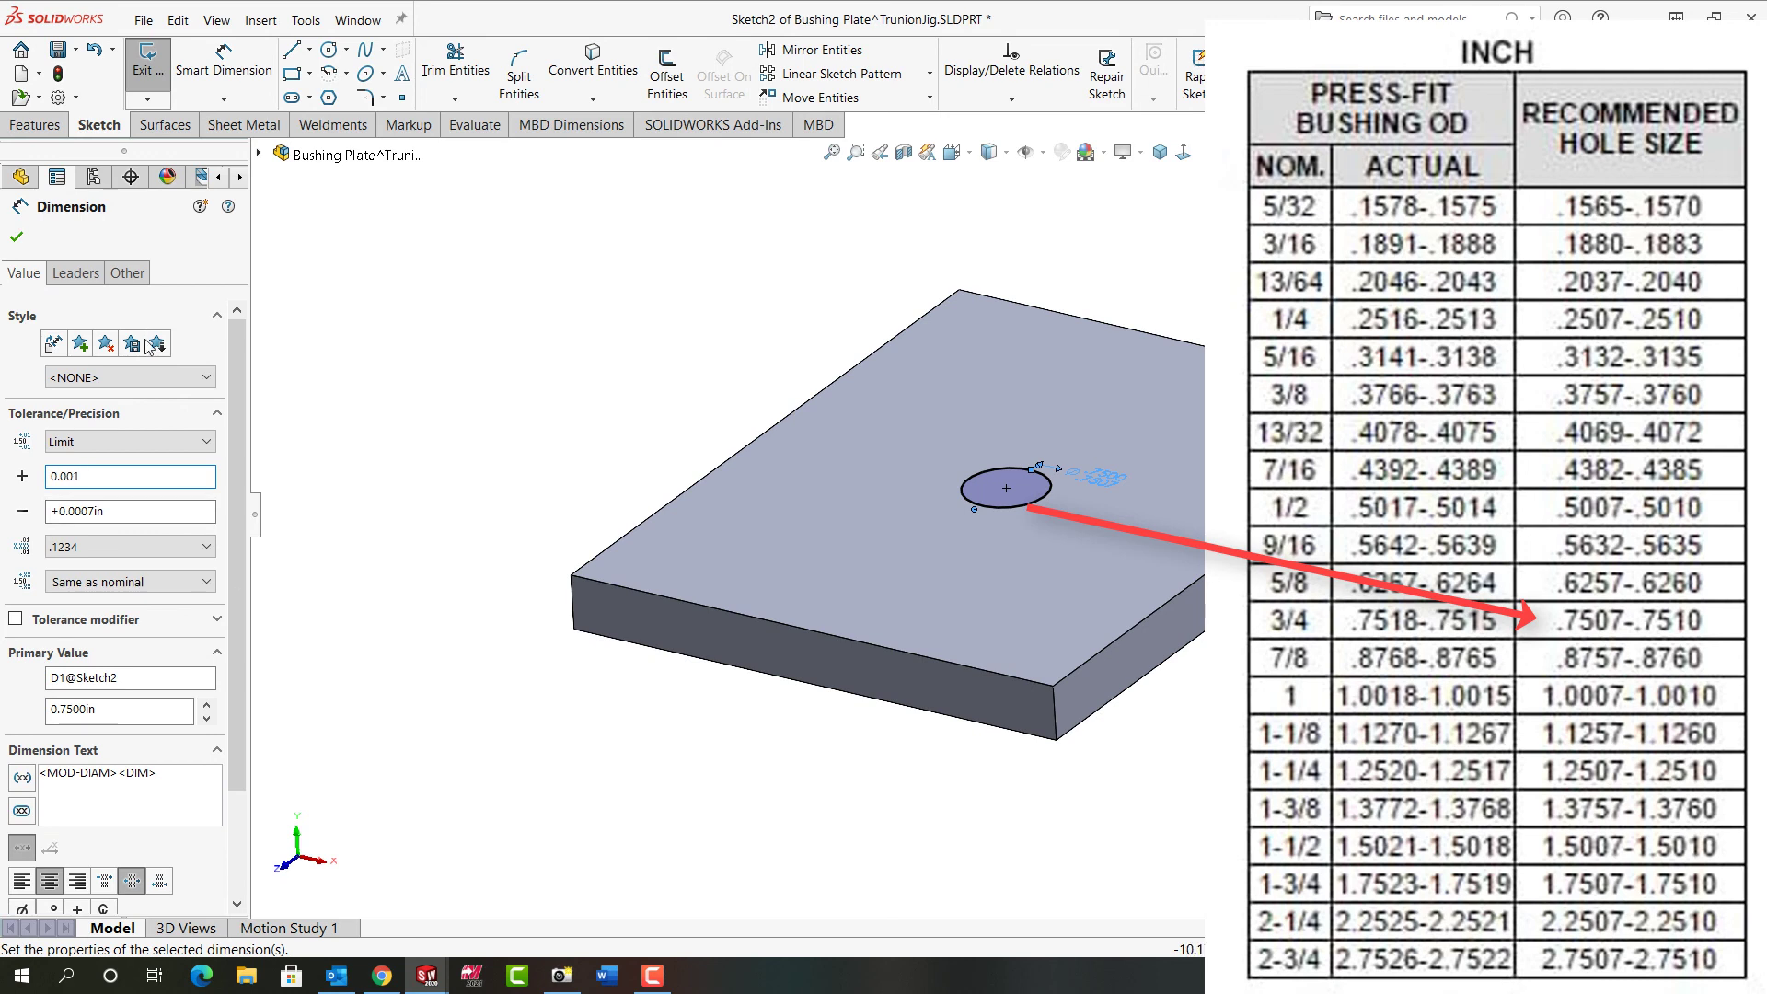
left_click(17, 239)
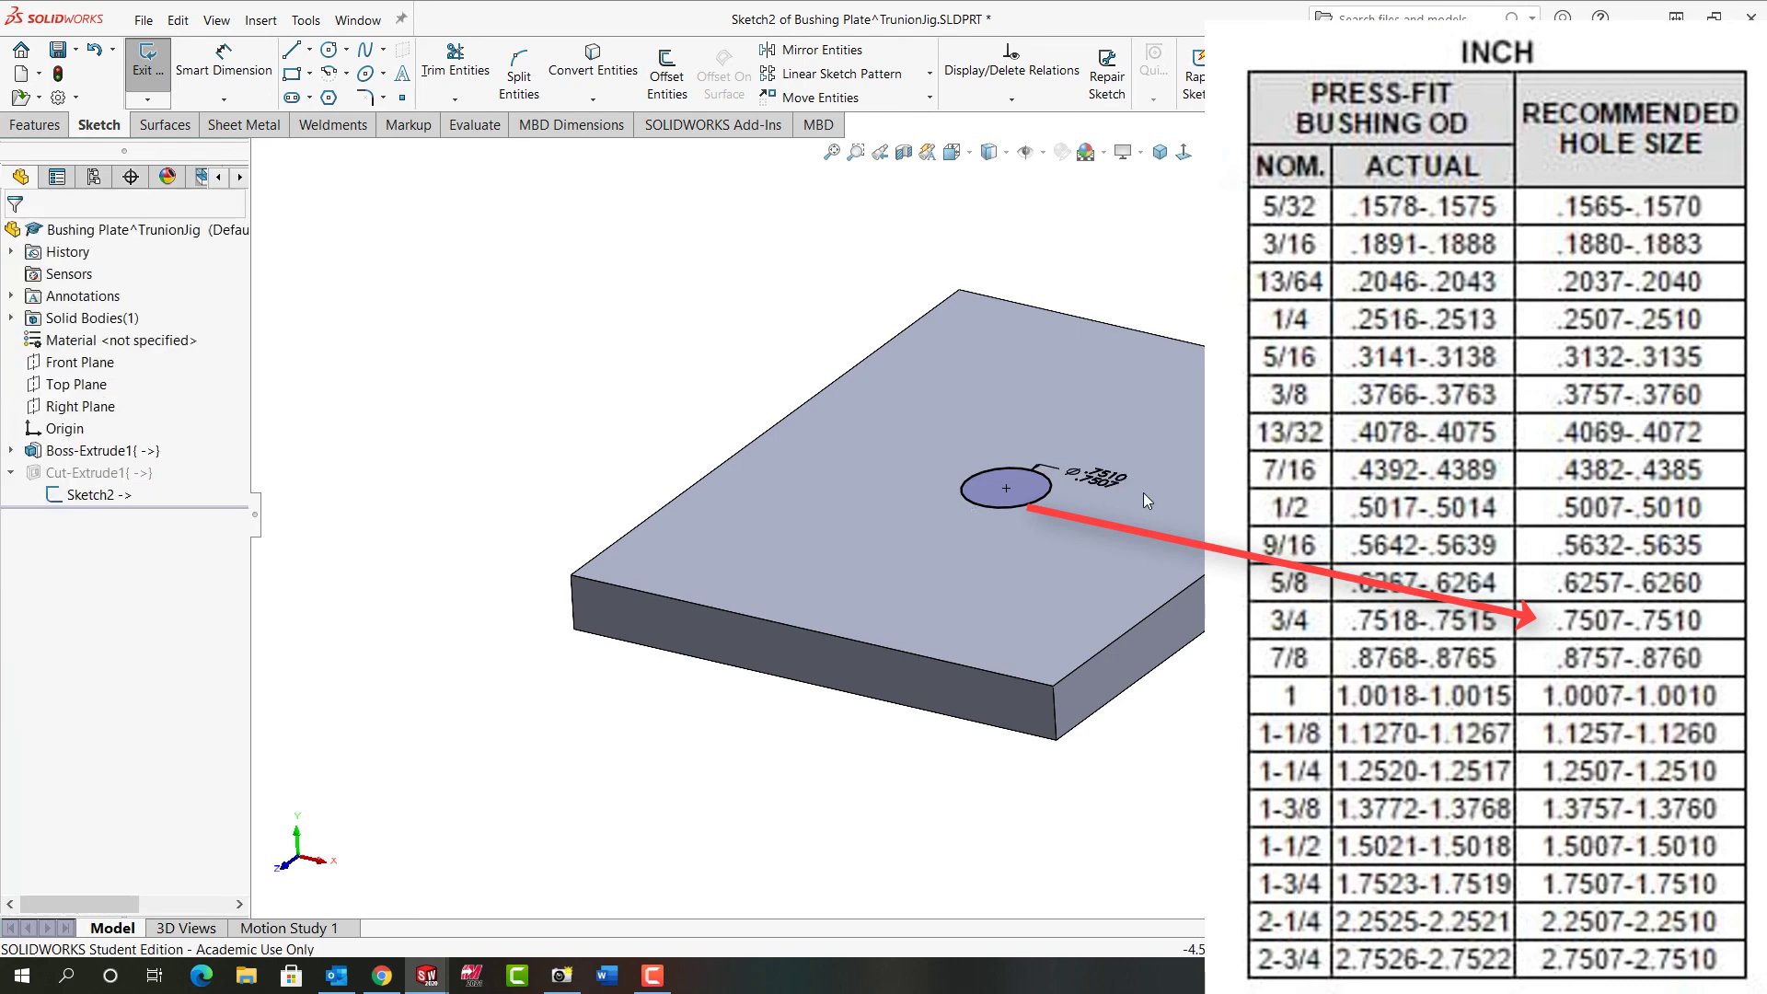
mouse_move(1145, 499)
middle_mouse_down()
mouse_move(1132, 623)
mouse_move(1096, 490)
middle_mouse_up()
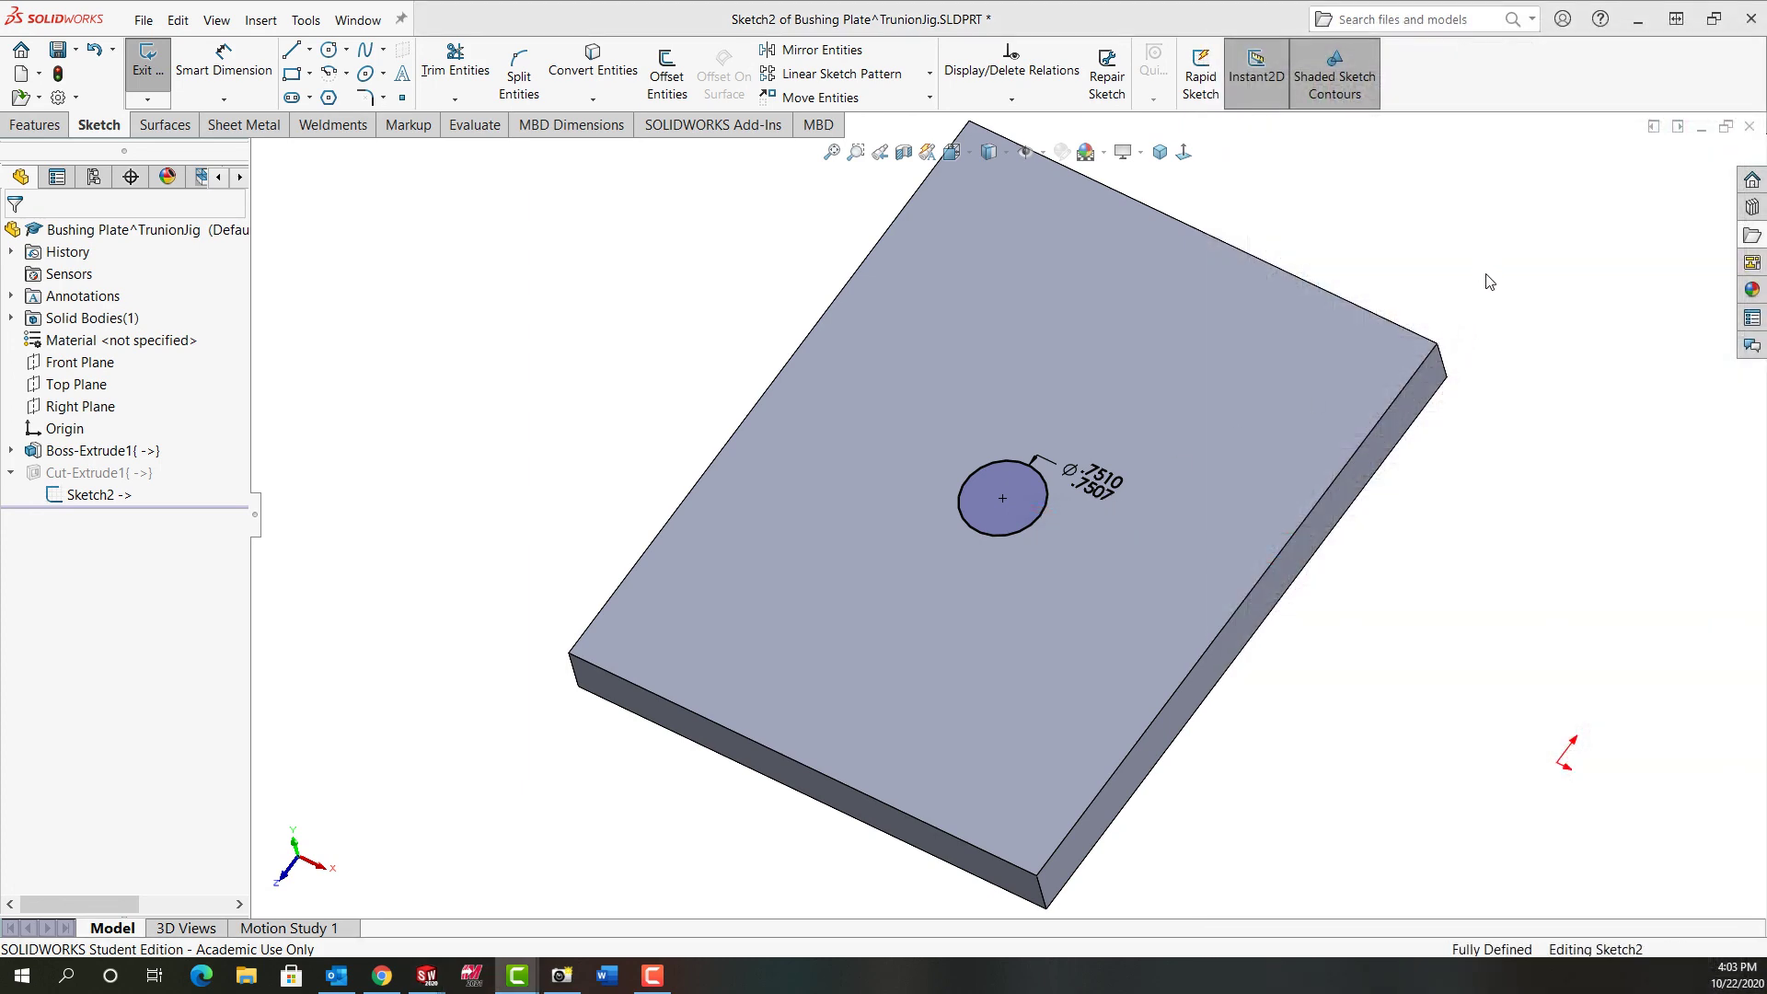
Exit Sketch2 to rebuild, save the Bushing Plate part, and close its window.
left_click(1687, 184)
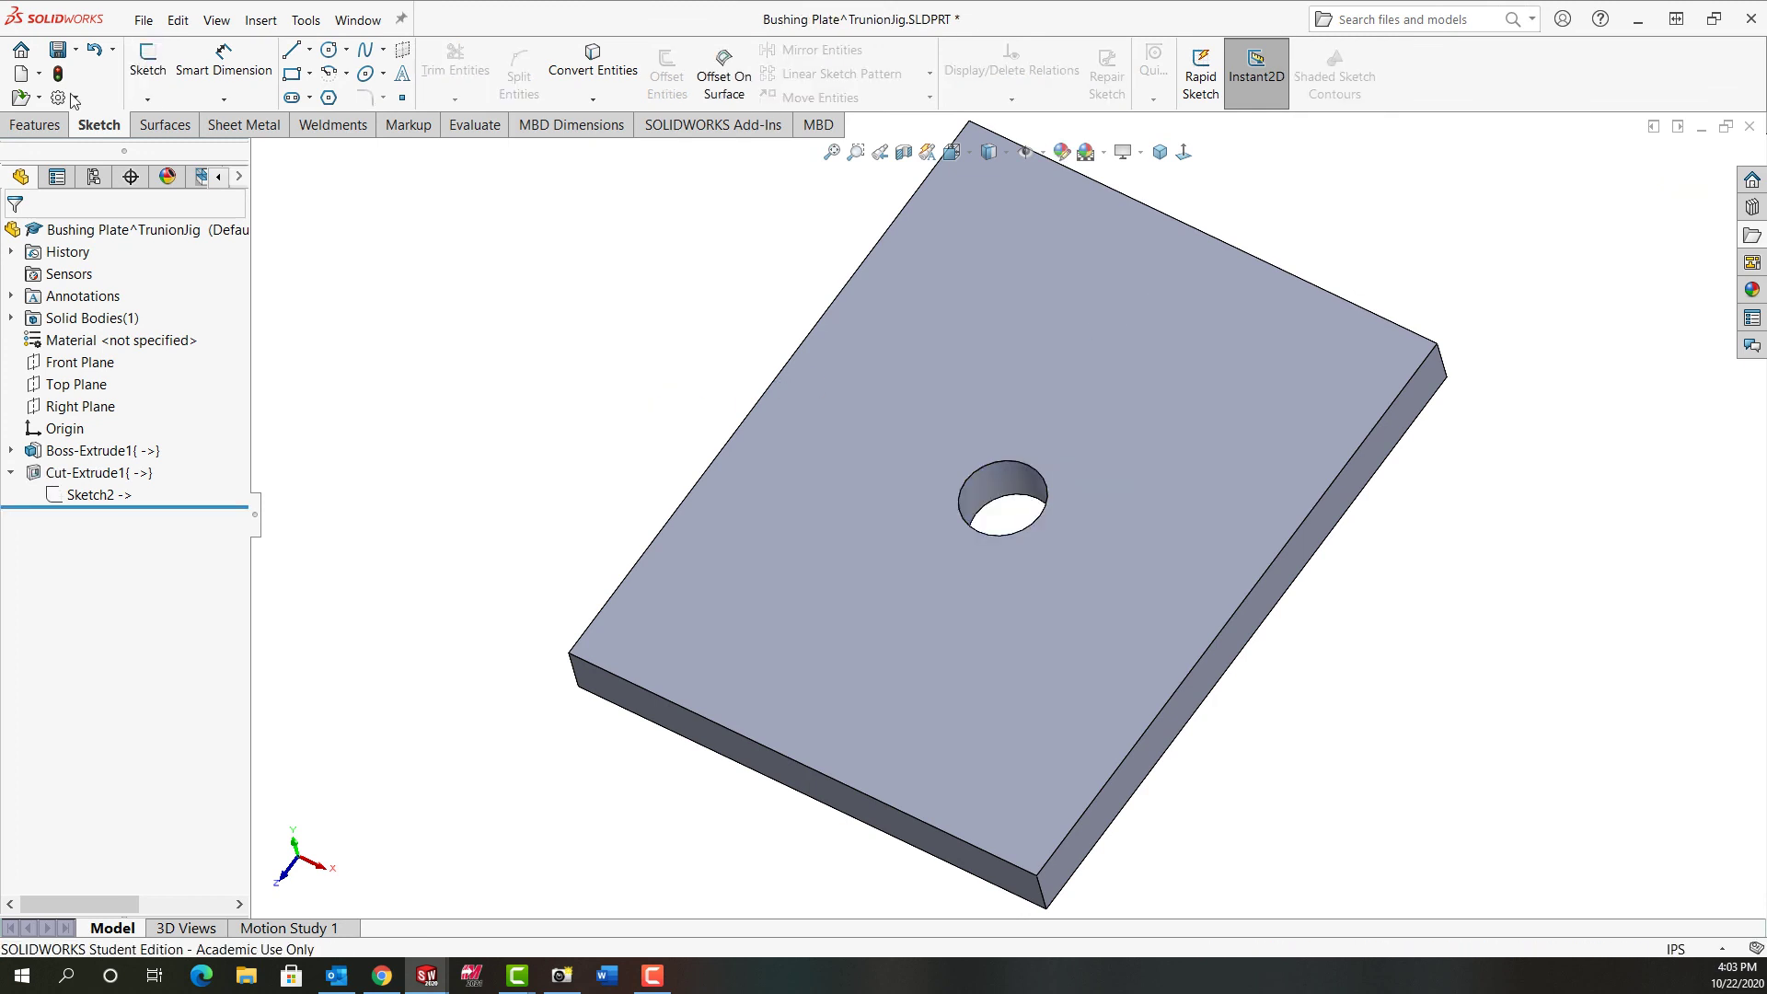
left_click(58, 49)
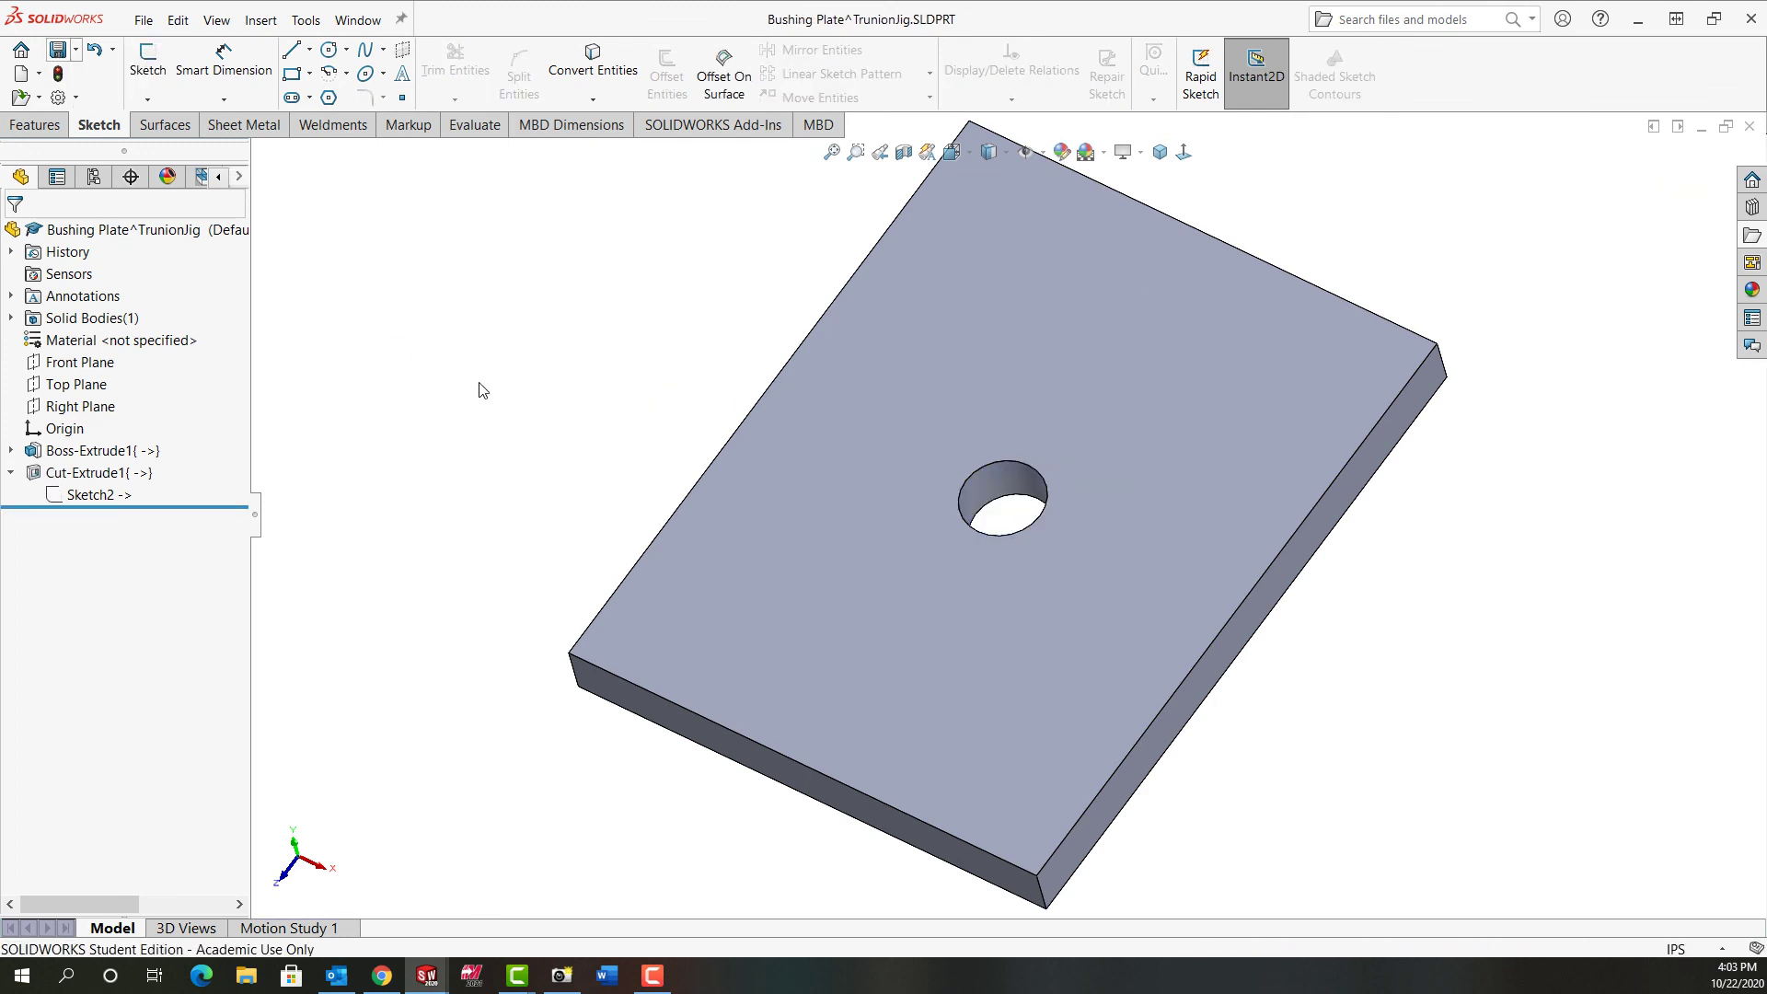
left_click(1751, 128)
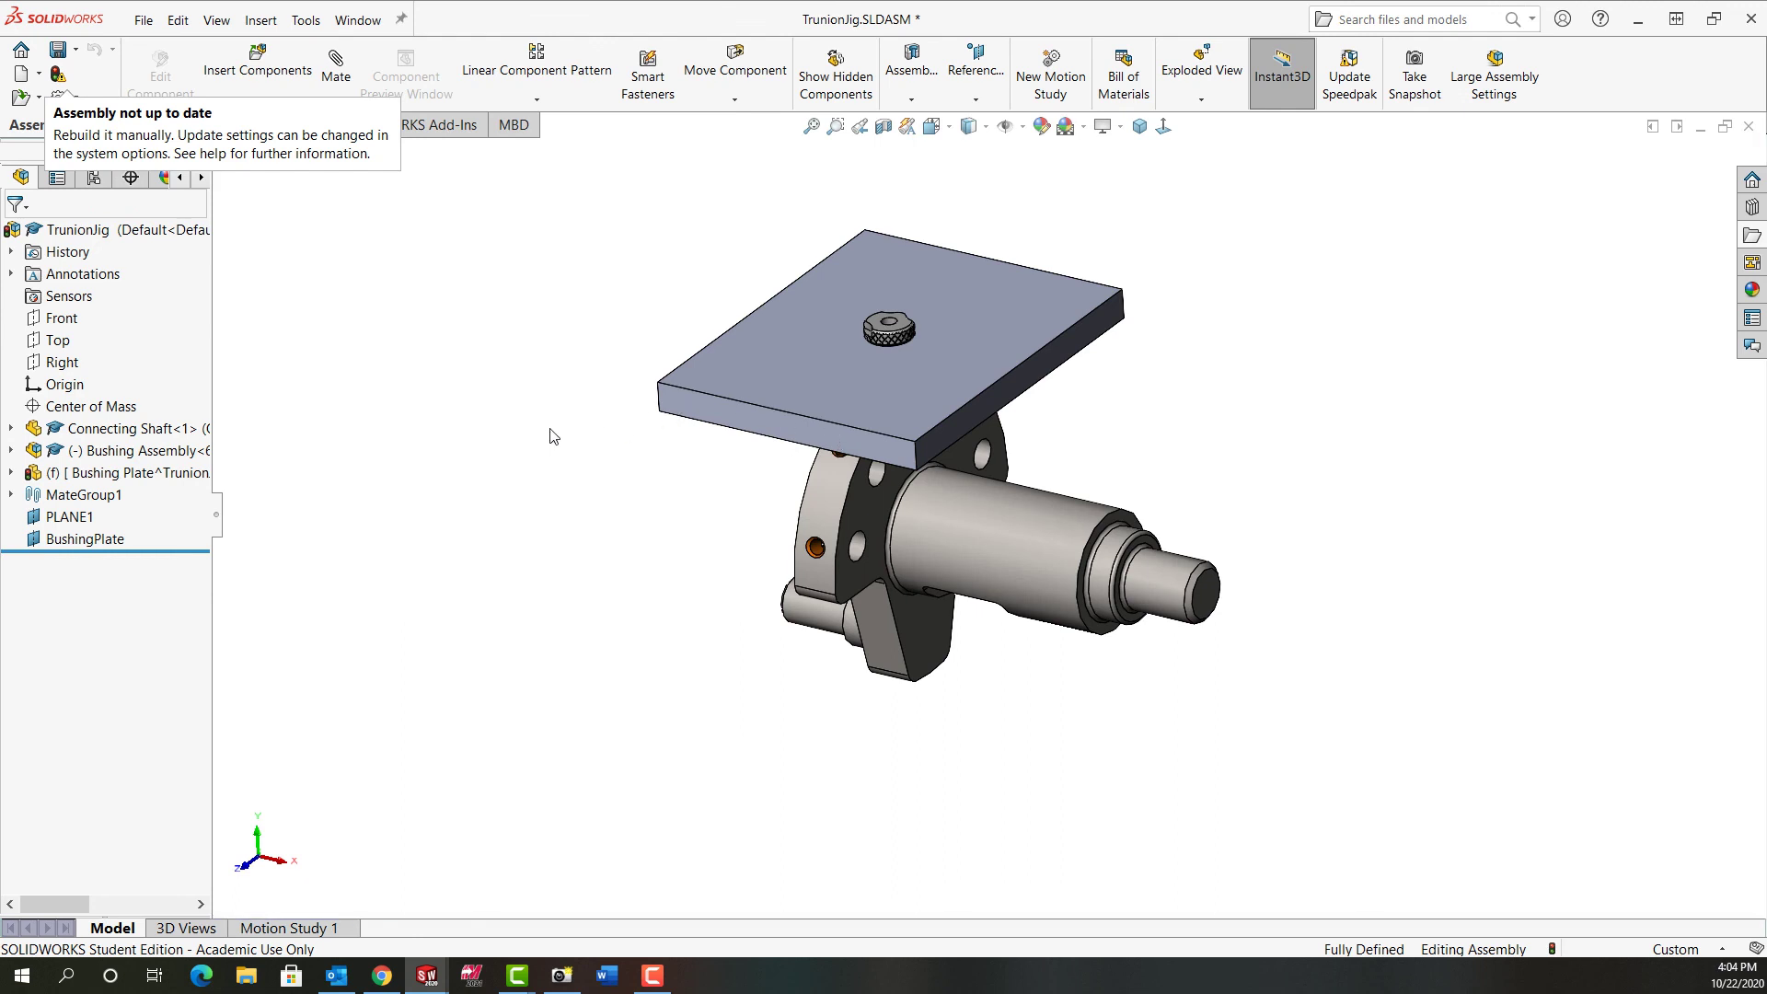
Close the Bushing Assembly window, then rebuild and save the TrunionJig assembly.
key("ctrl+Tab")
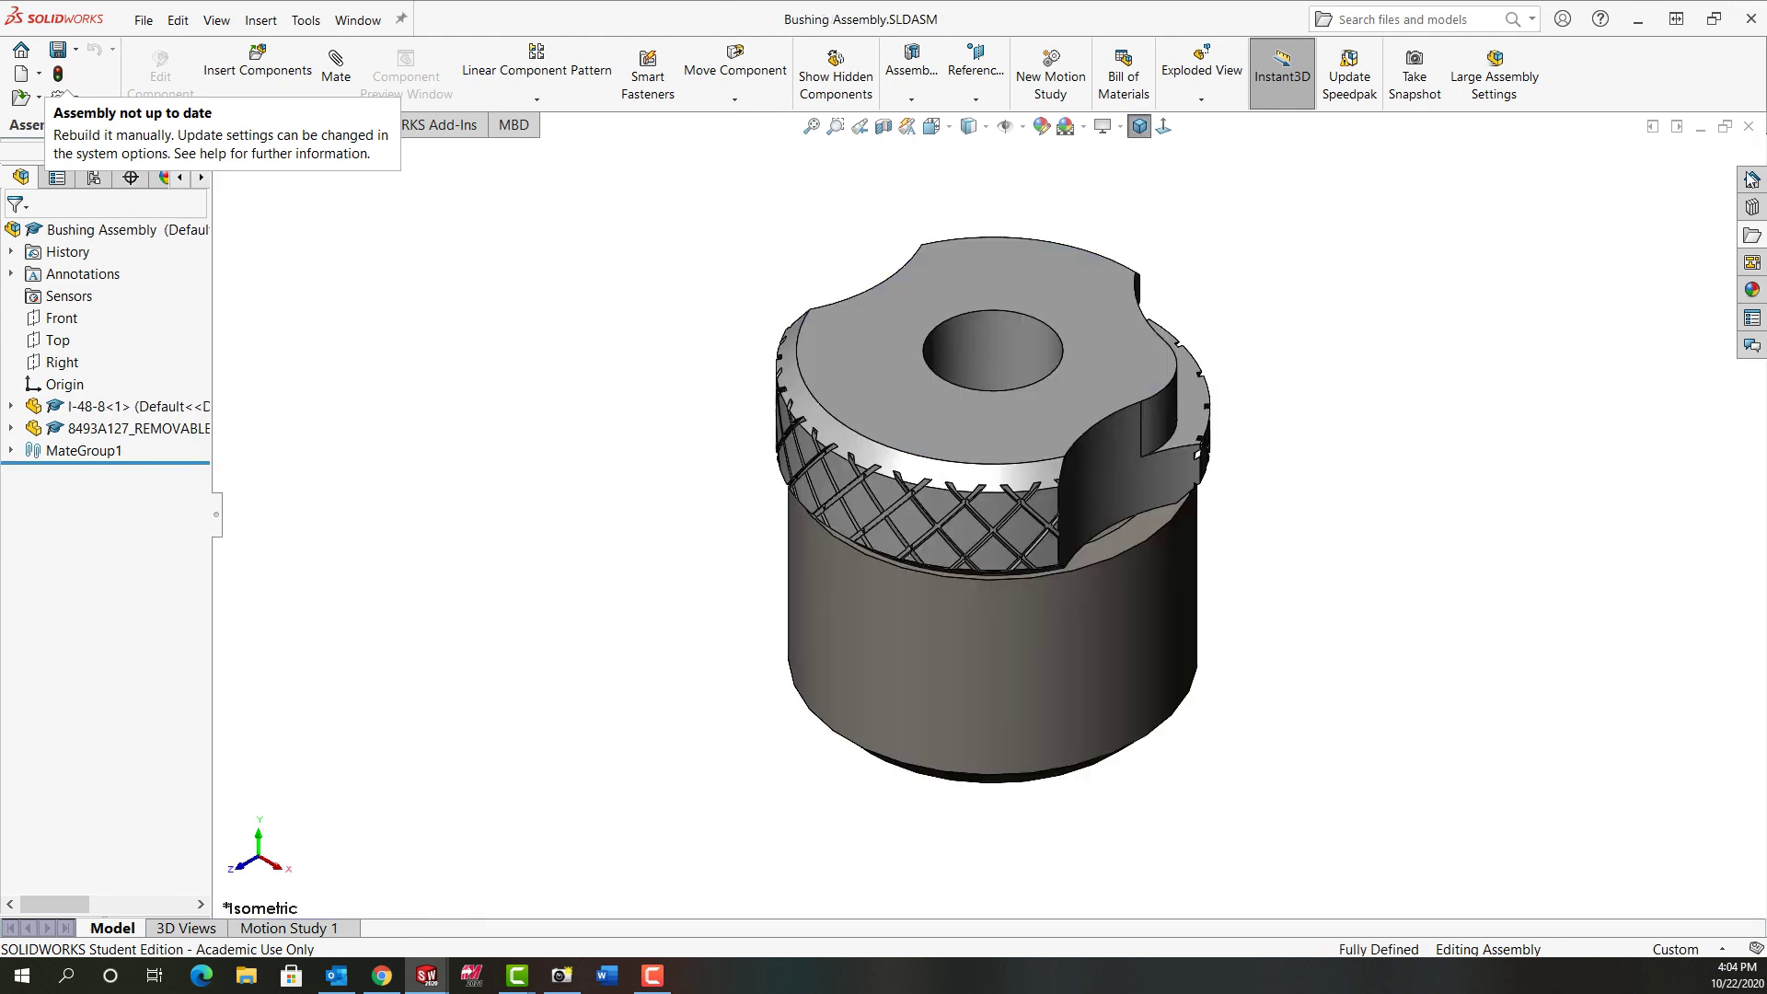
left_click(1749, 128)
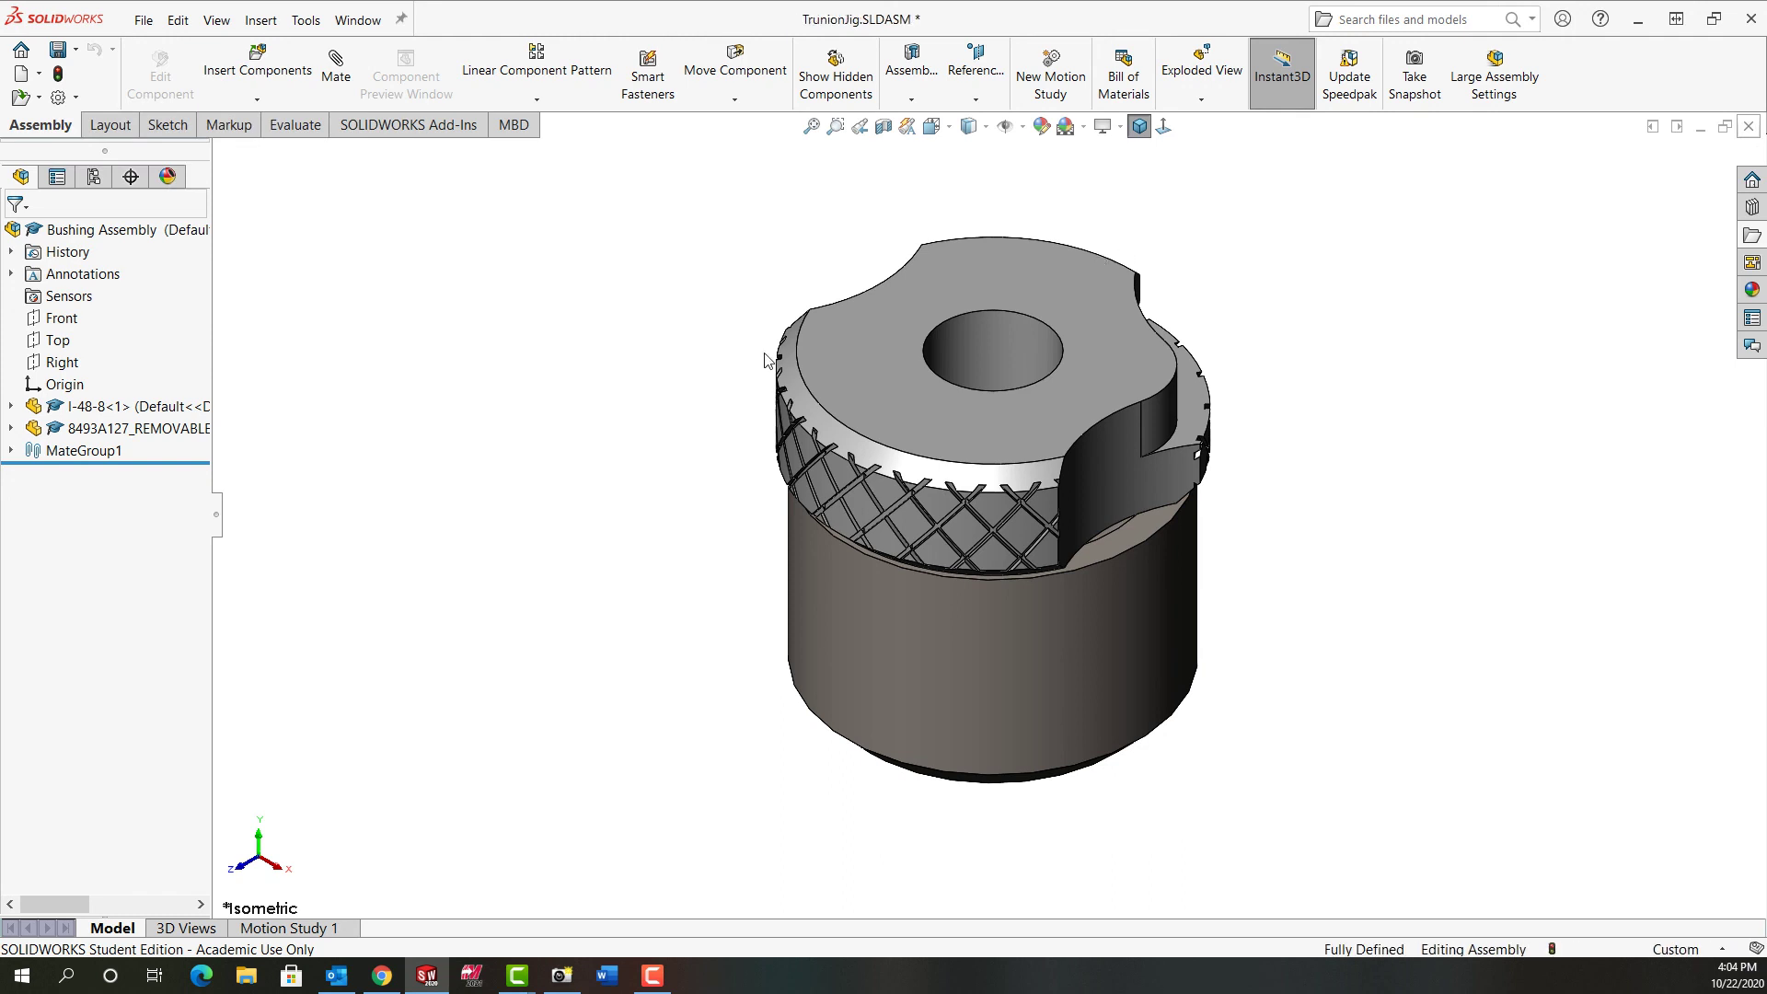
left_click(57, 50)
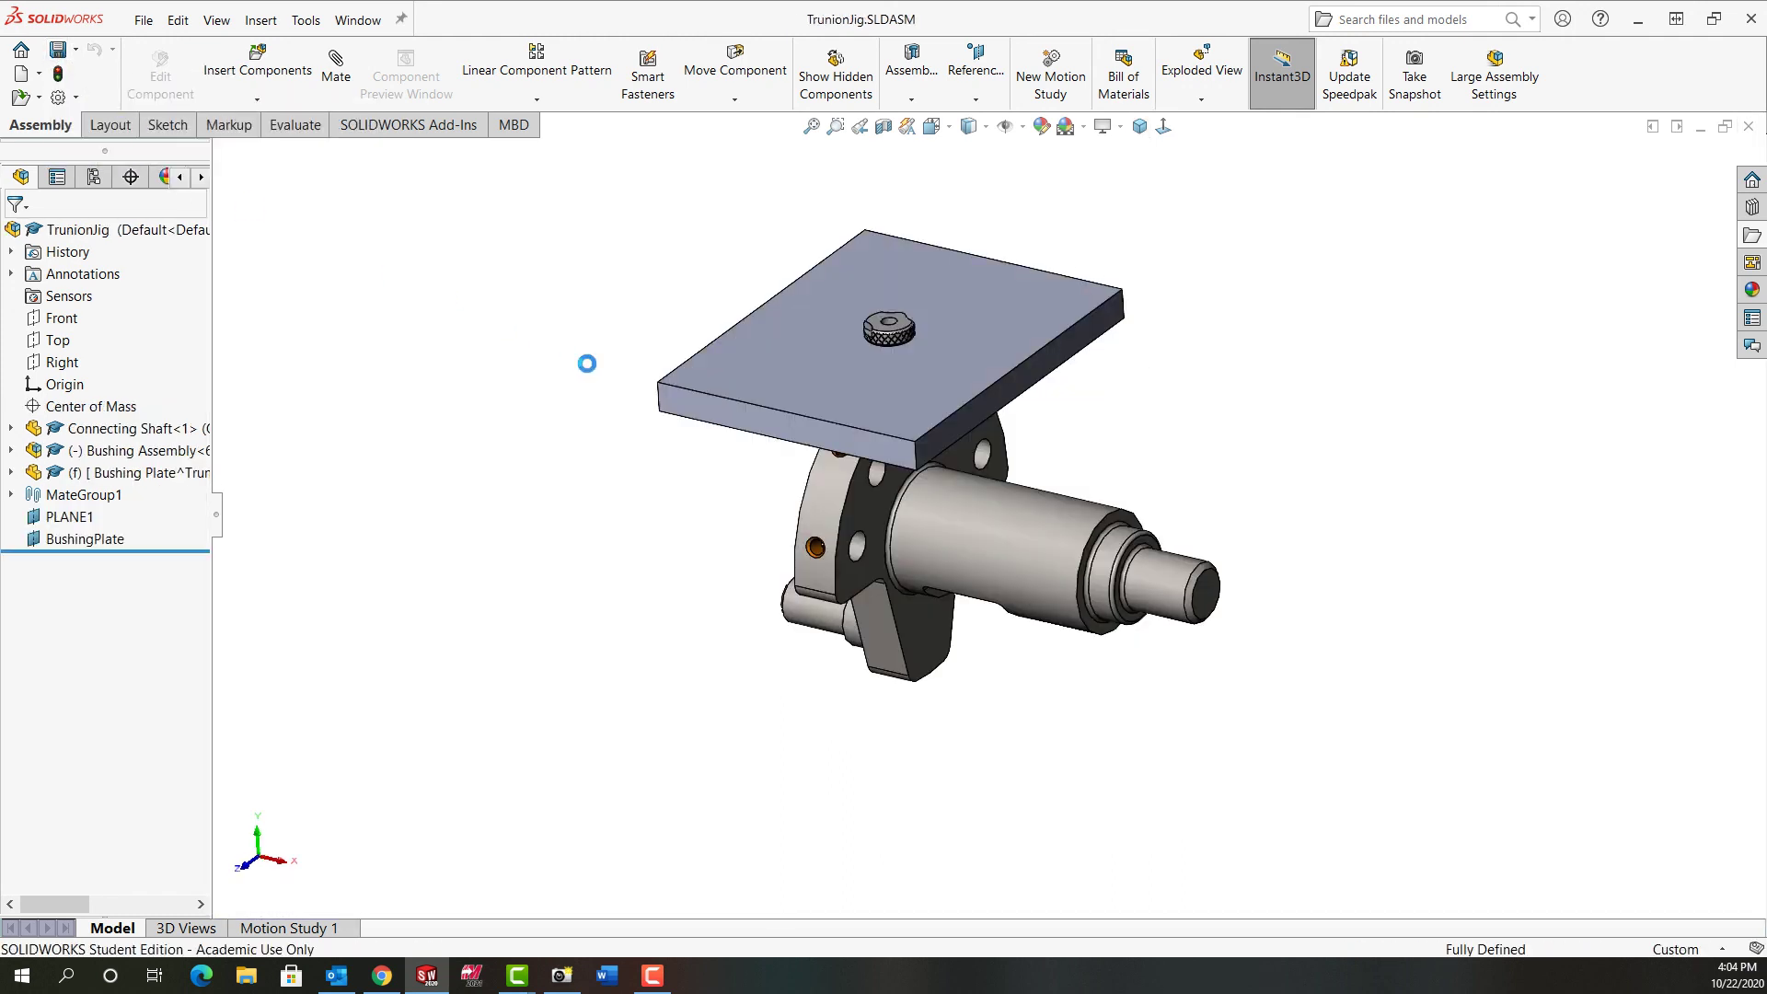